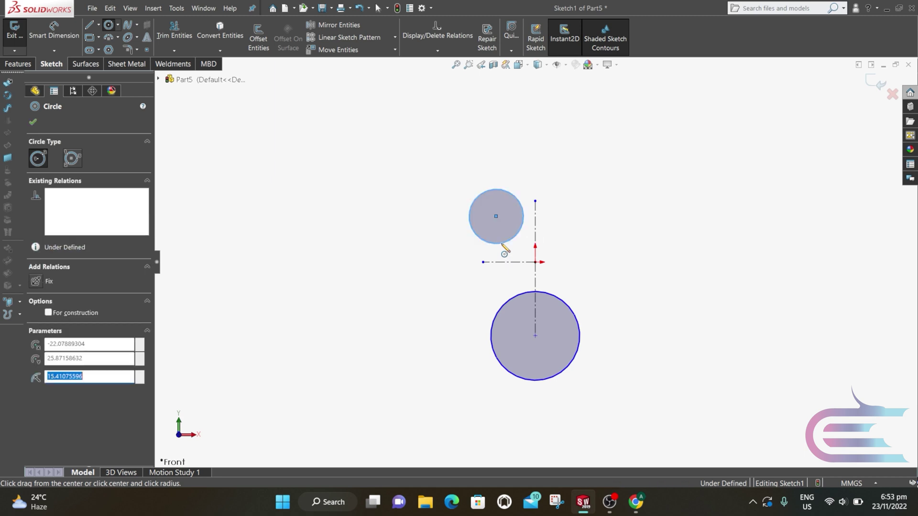
Dimension the vertical distance from the origin to the lower circle's centre and set it to 44 mm
key(Escape)
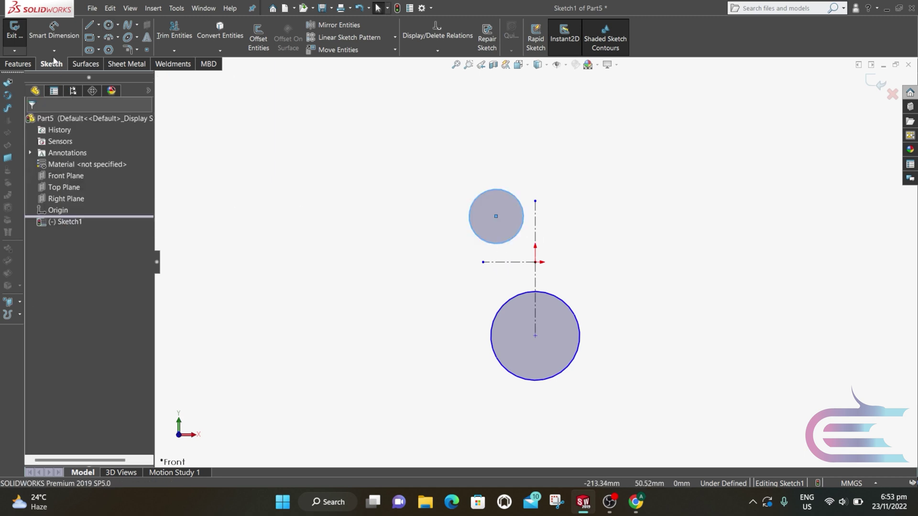
click(52, 39)
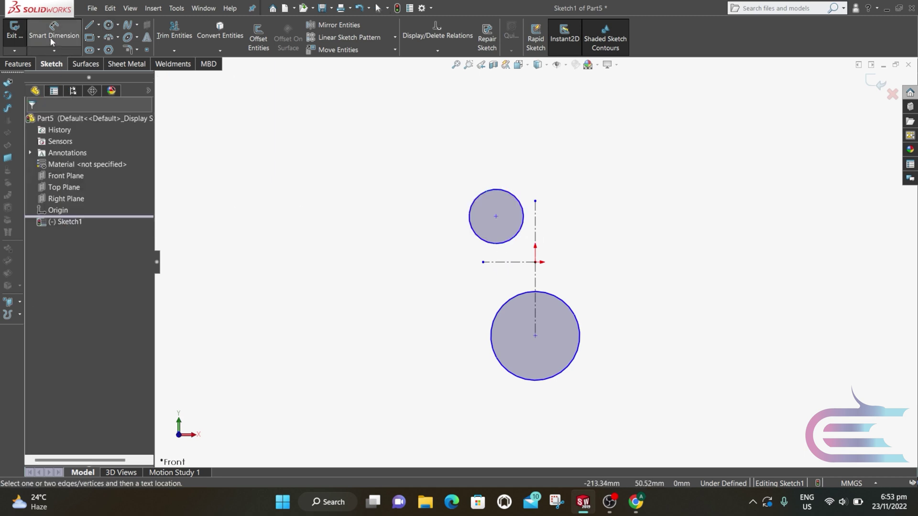
click(534, 336)
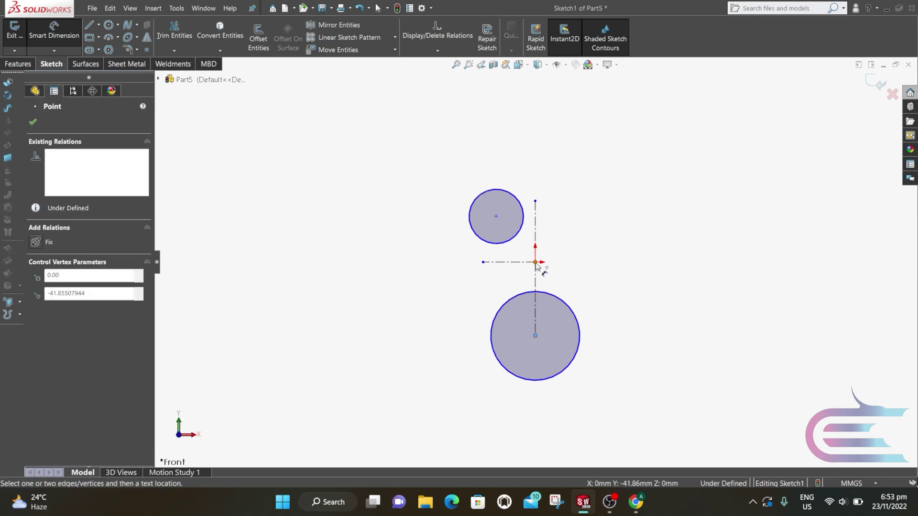
click(535, 262)
click(604, 304)
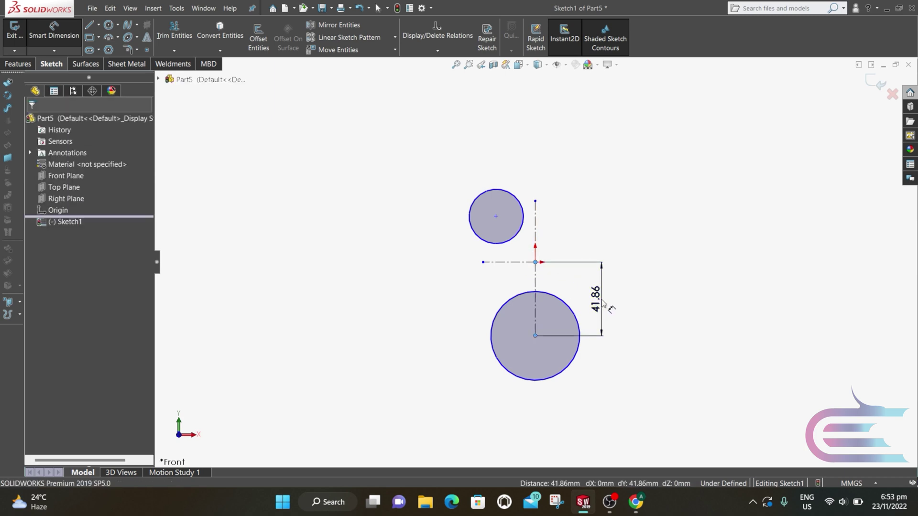
text(44)
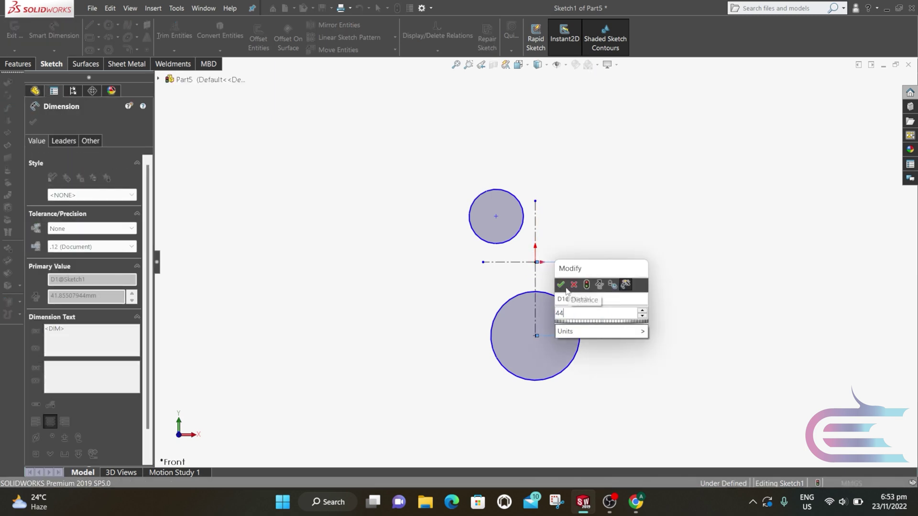
key(Return)
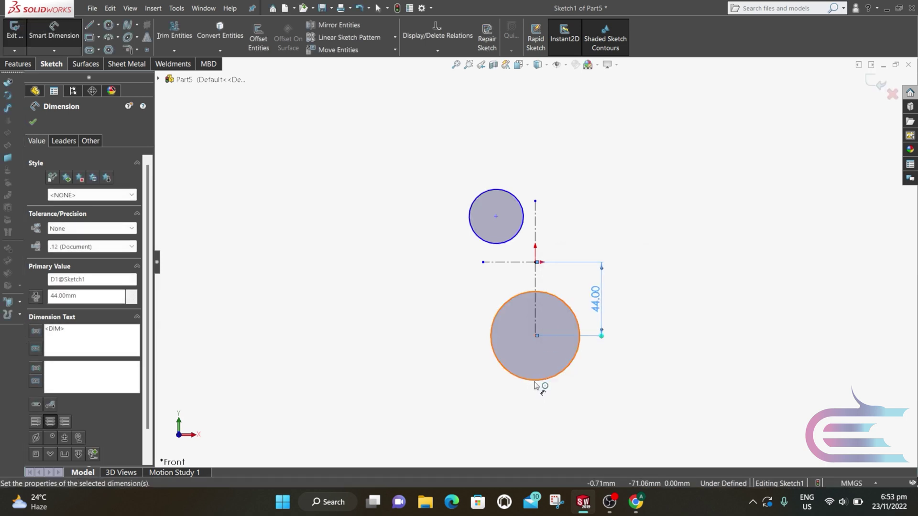
Dimension the lower circle with a diameter of 72 mm
click(536, 383)
click(535, 406)
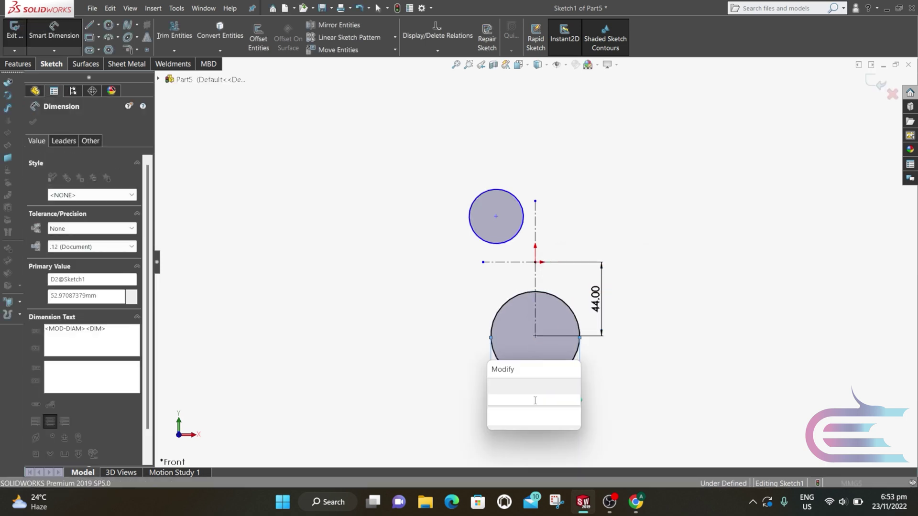
text(72)
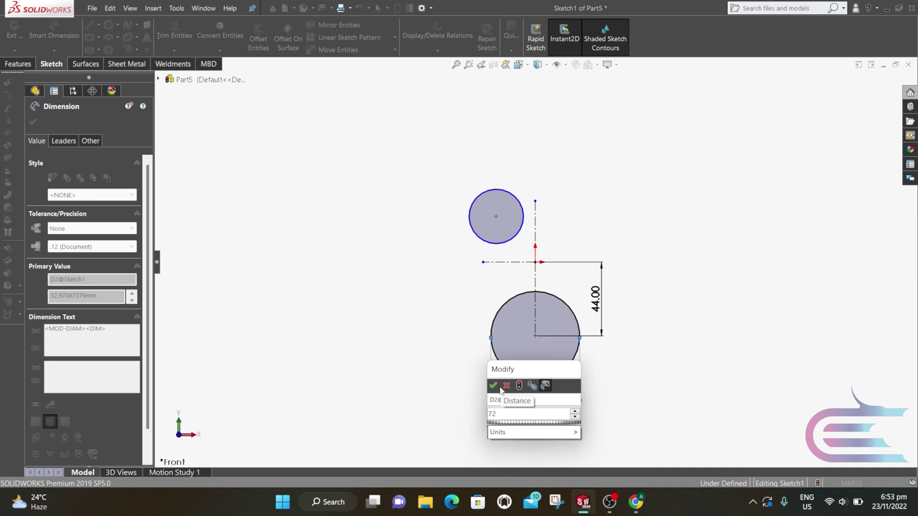
click(493, 386)
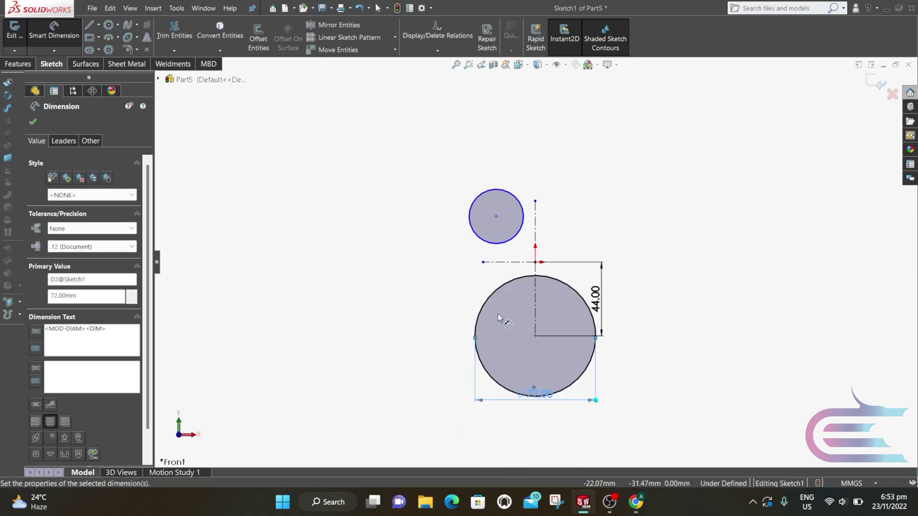
Dimension the upper circle with a diameter of 40 mm
click(492, 195)
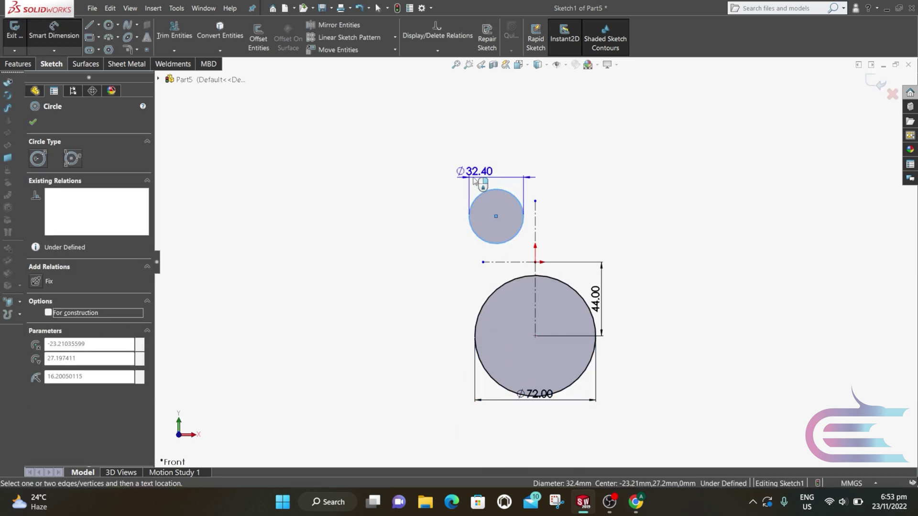
click(470, 175)
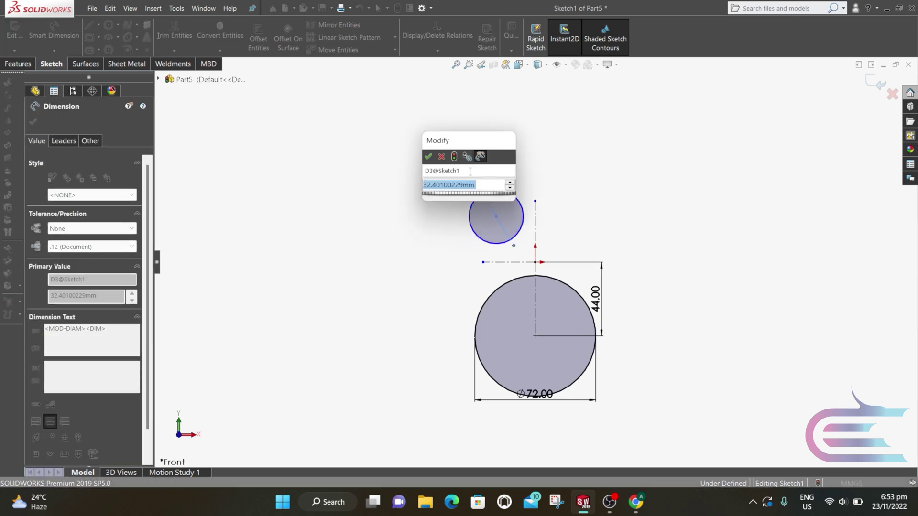
text(40)
key(Return)
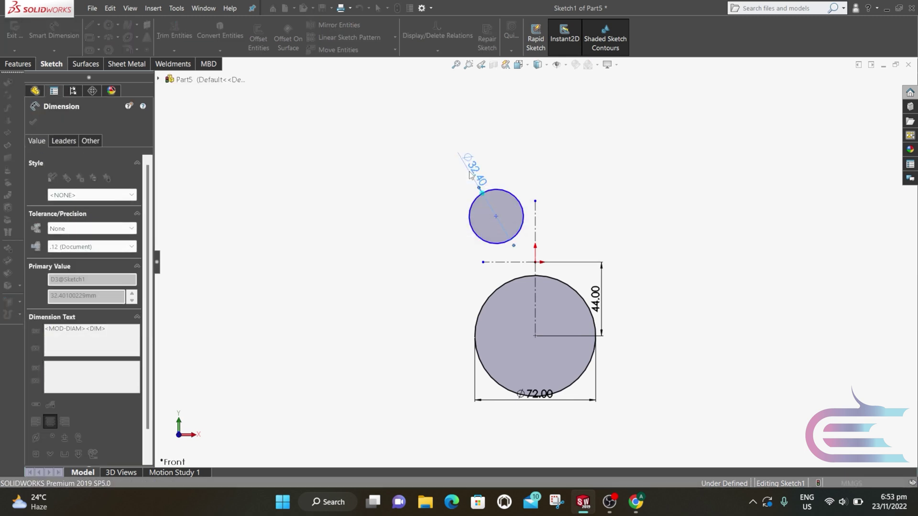
Set the horizontal distance from the upper circle's centre to the vertical centerline to 52.155 mm
click(496, 217)
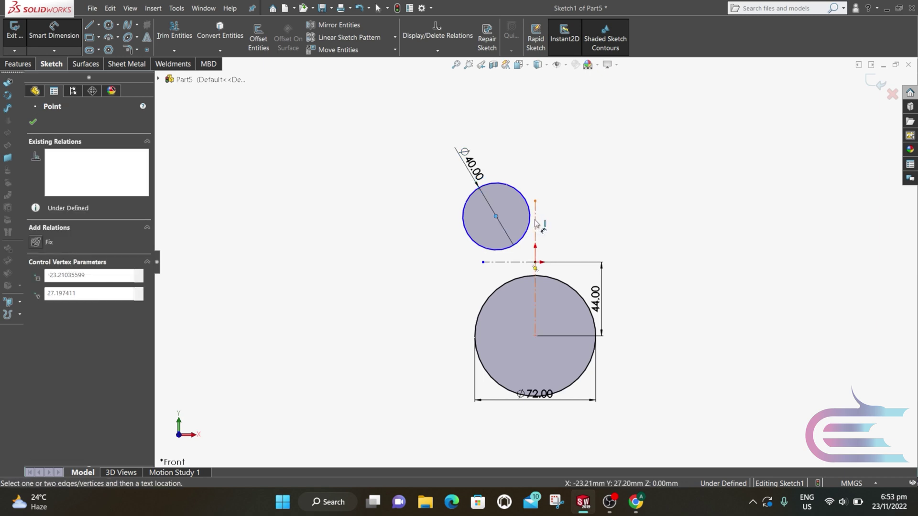
click(535, 222)
click(520, 215)
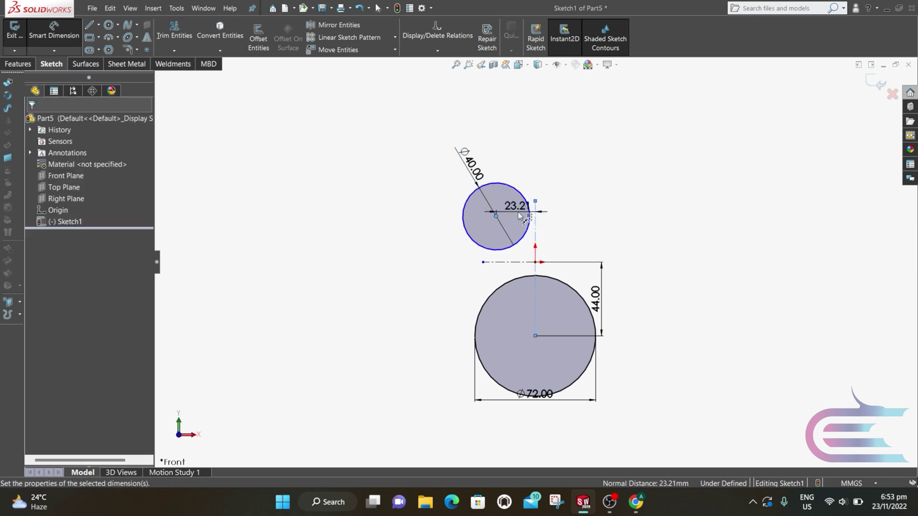
text(5)
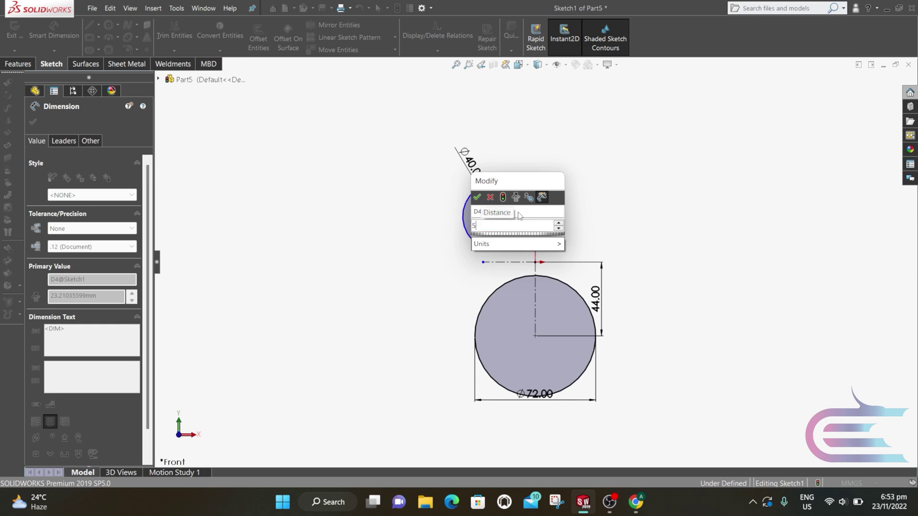
text(2.155)
click(478, 197)
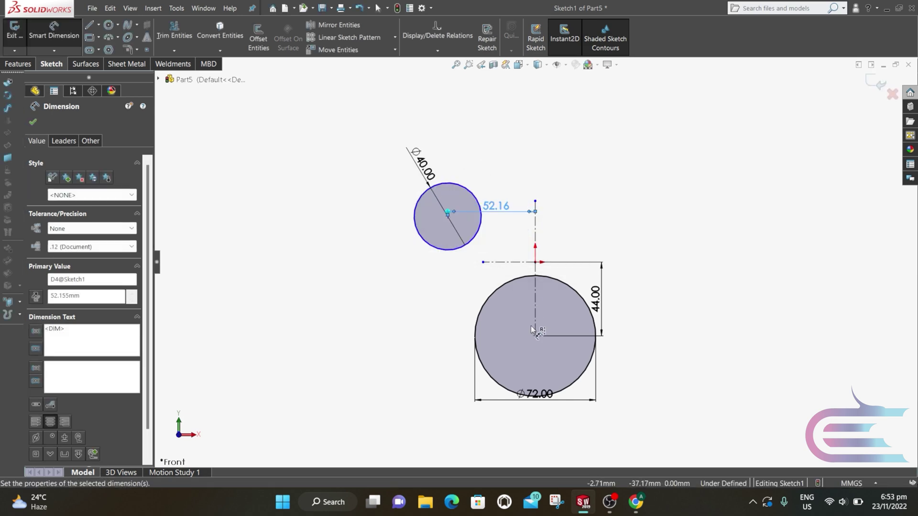
Set the vertical distance from the upper circle's centre to the horizontal centerline to 56.967 mm
scroll(531, 328, down, 2)
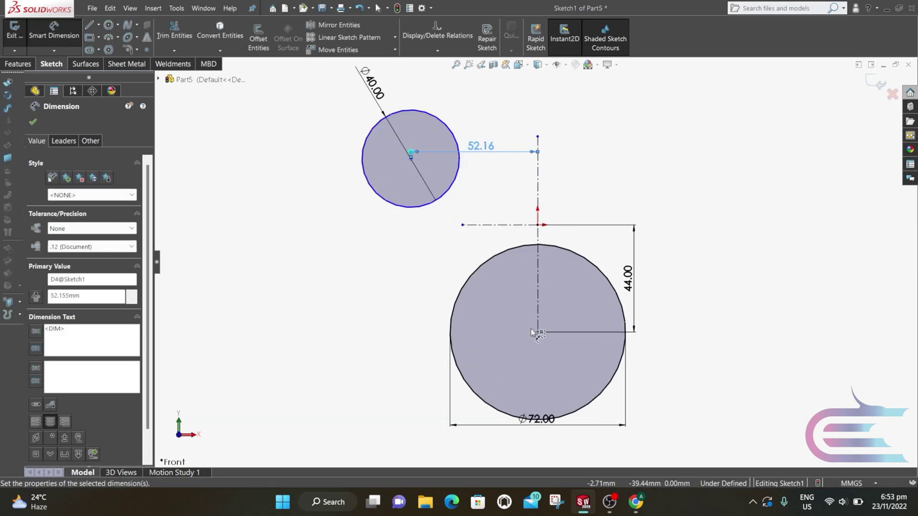
click(411, 159)
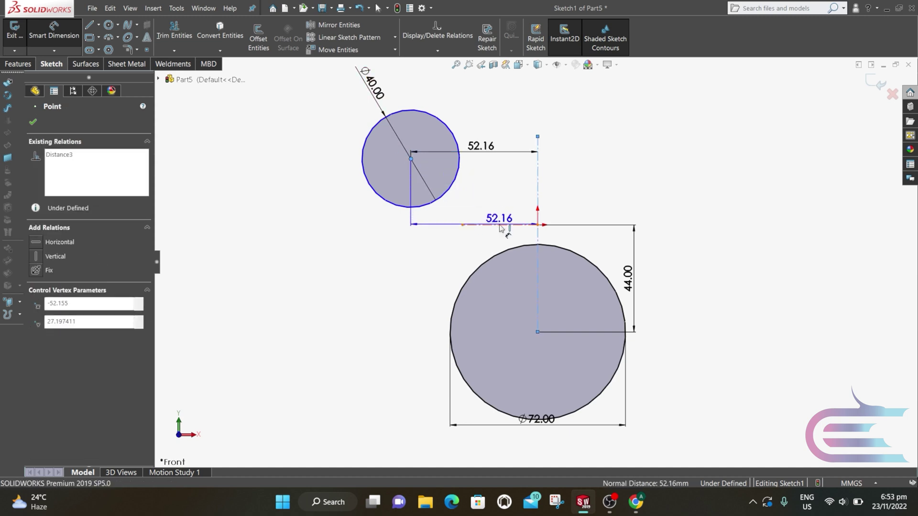
click(500, 225)
click(495, 207)
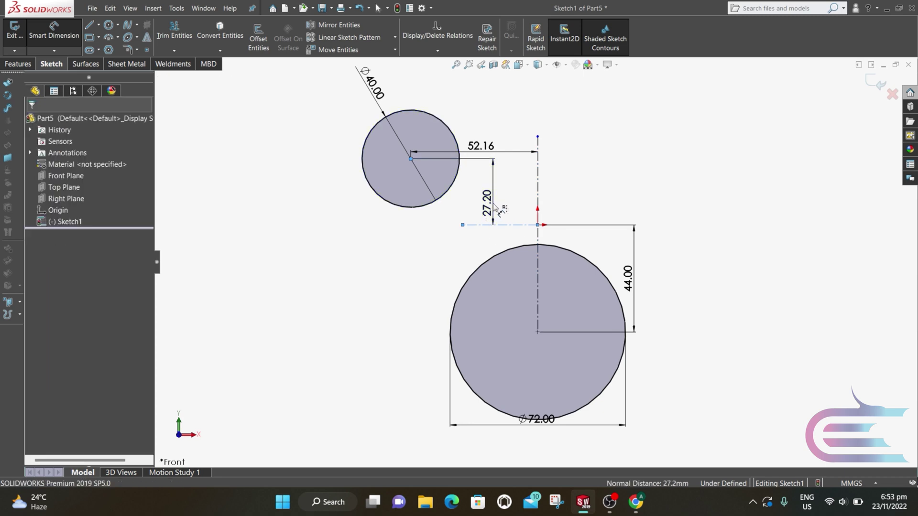
text(56)
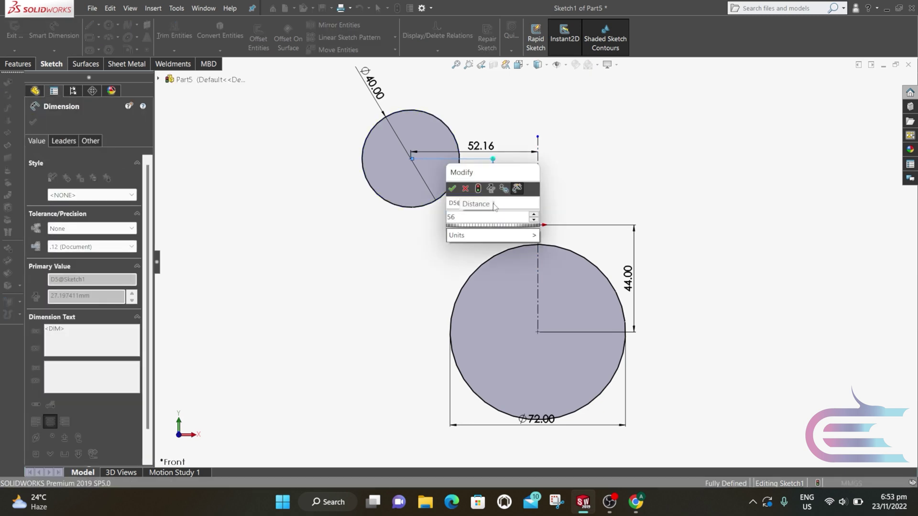
text(.967)
click(453, 190)
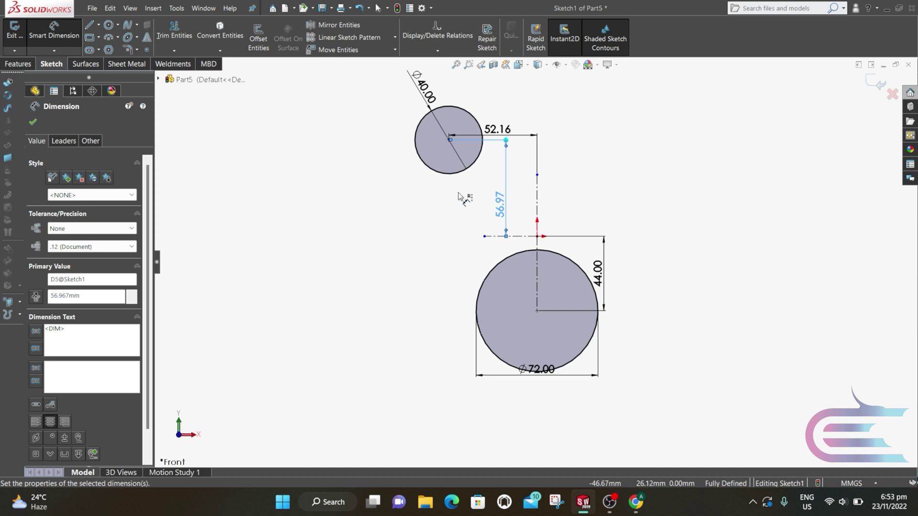
Draw connected centerlines in the upper circle, from its left quadrant point horizontally to the centre and then diagonally to the lower-left edge
click(98, 27)
click(114, 48)
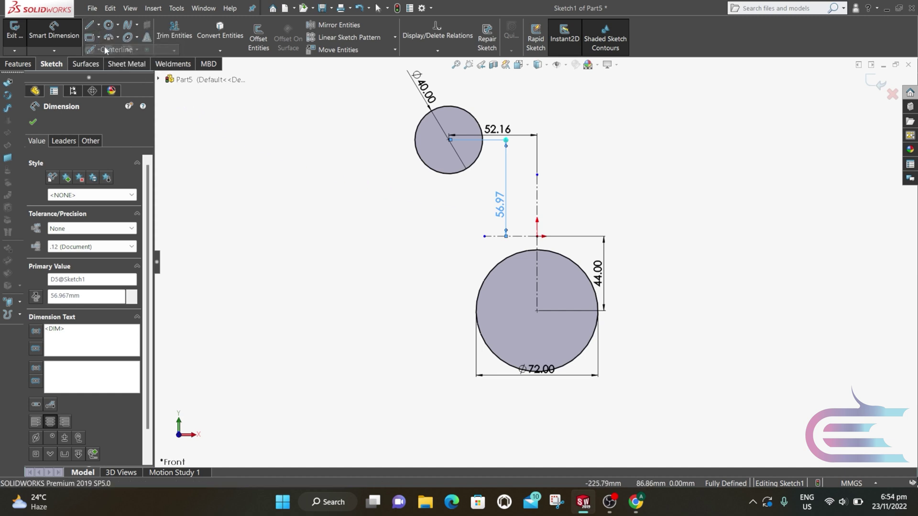
click(415, 140)
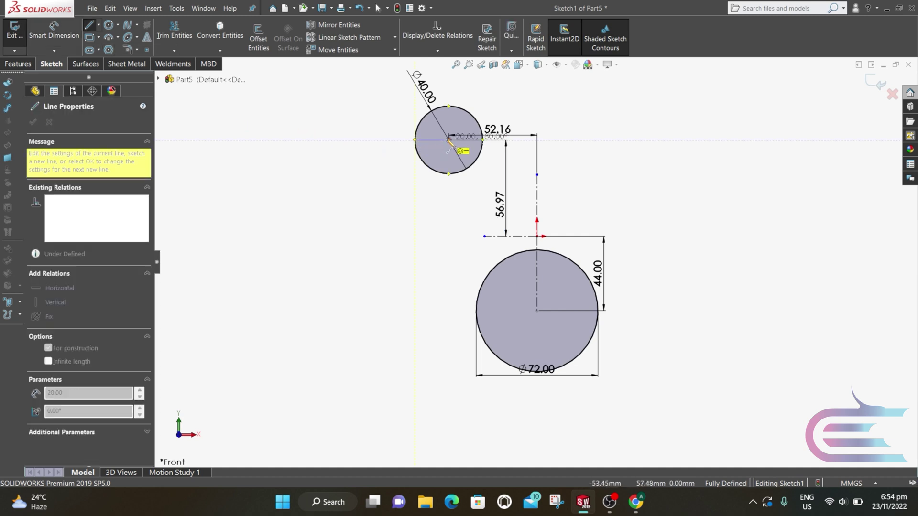
click(449, 140)
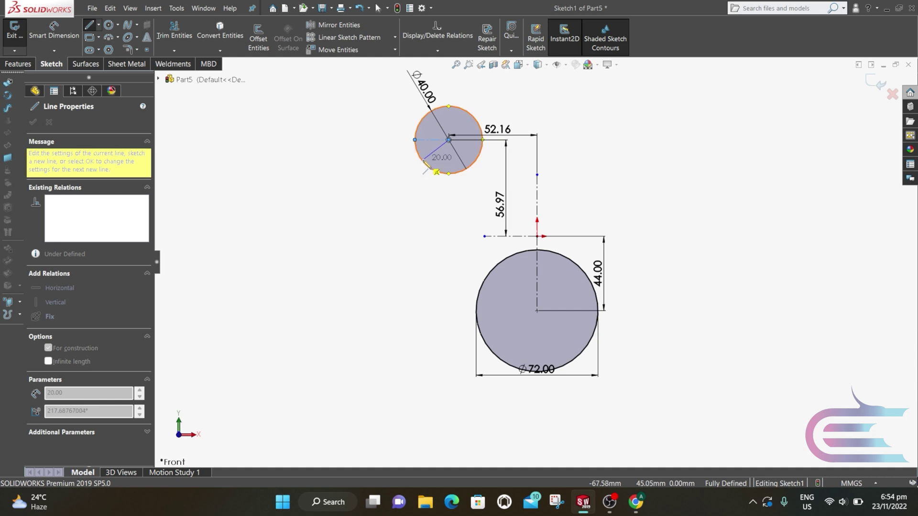
click(424, 162)
scroll(419, 135, down, 3)
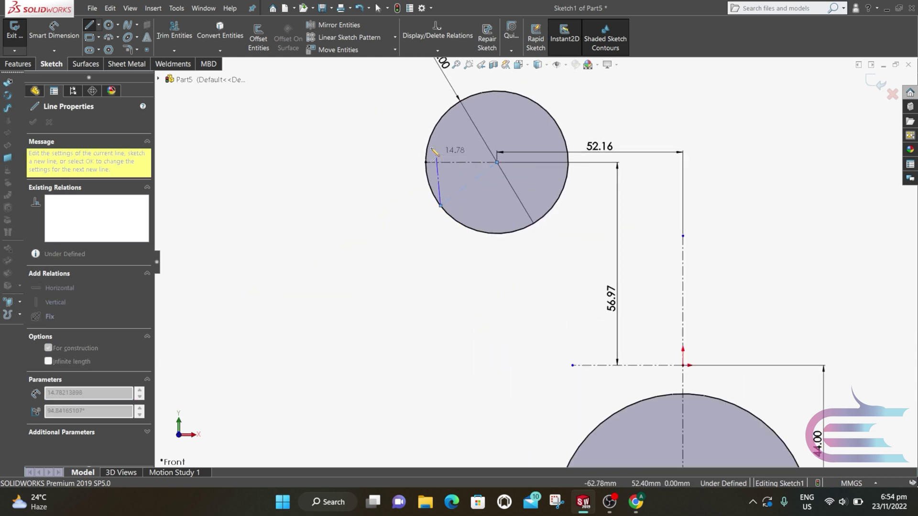
key(Escape)
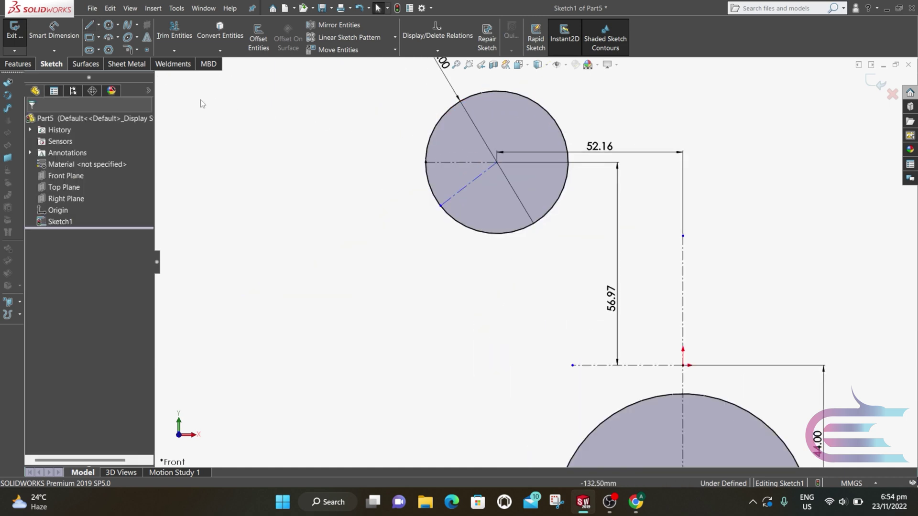
Dimension the angle between the horizontal and the diagonal centerline in the upper circle as 37.3 degrees
click(55, 34)
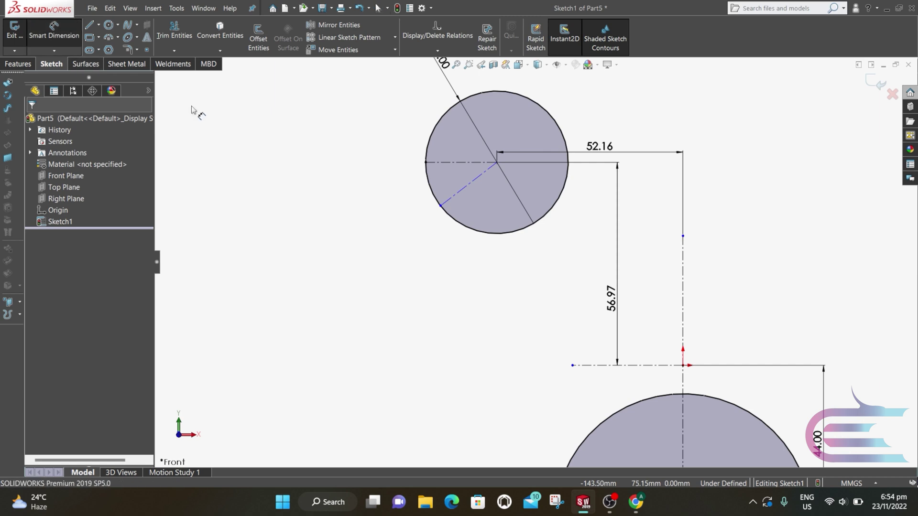
click(449, 163)
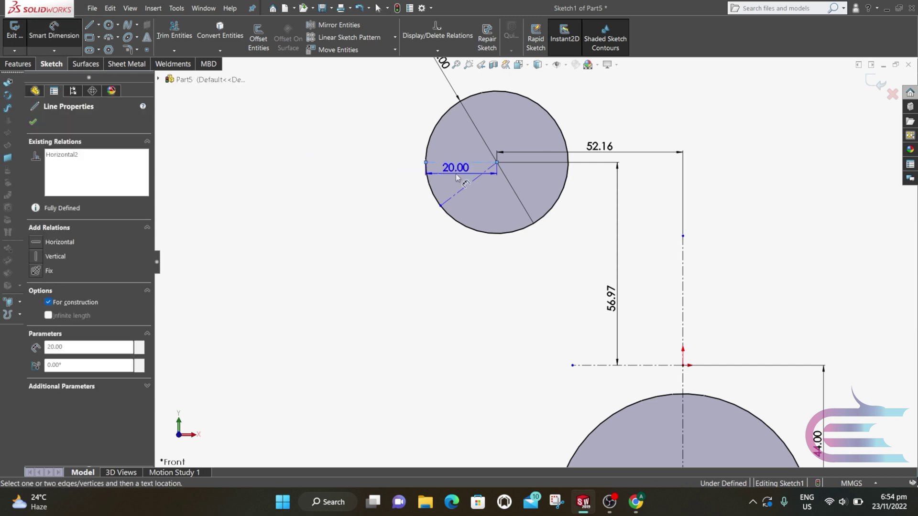
click(467, 187)
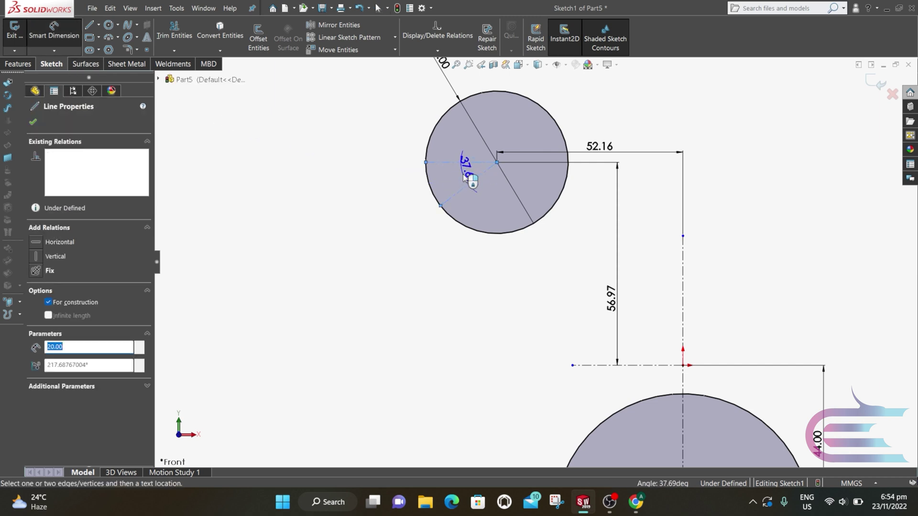
click(462, 174)
text(37)
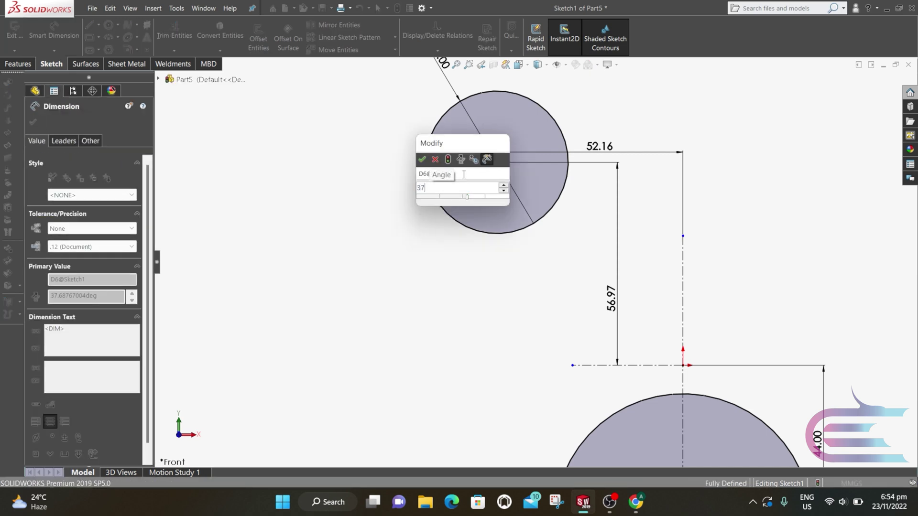
text(.3)
click(422, 160)
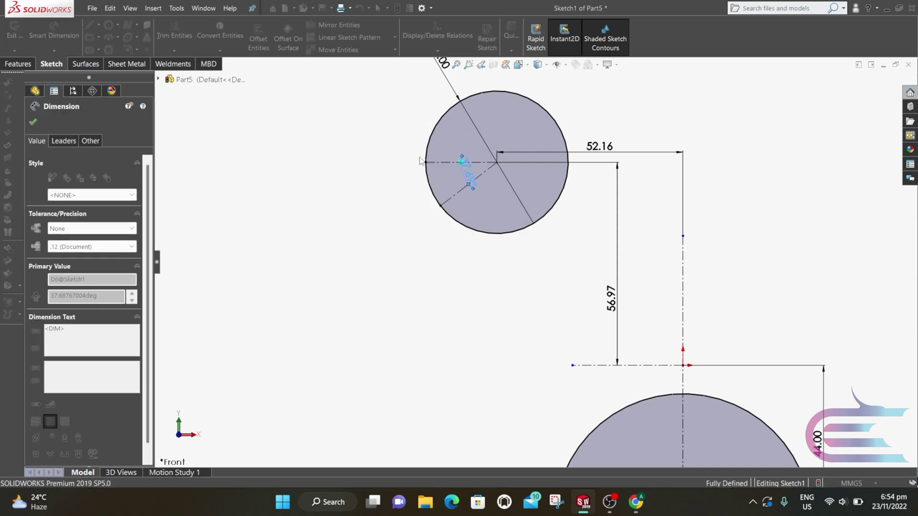
Draw a spline from the large circle's left quadrant through a point about 5.4 mm below the horizontal centerline to the upper circle's diagonal centerline endpoint
scroll(432, 174, up, 4)
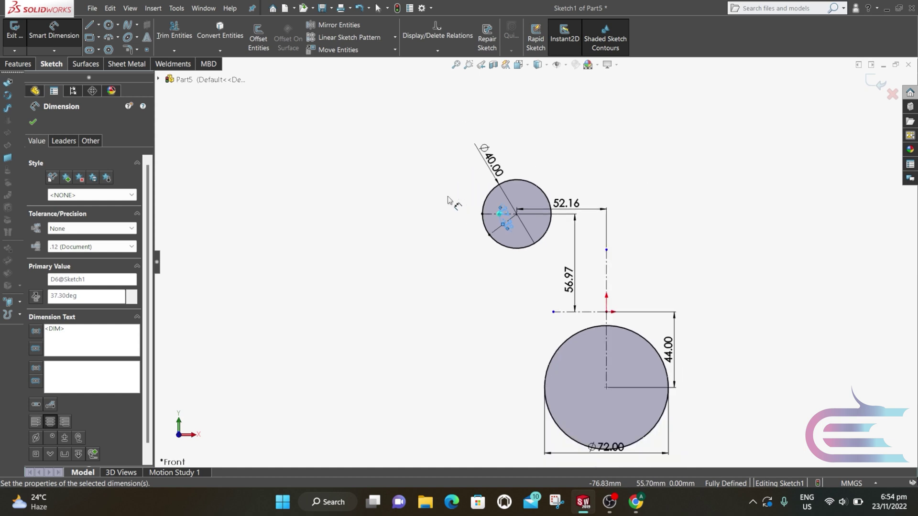
scroll(572, 379, down, 3)
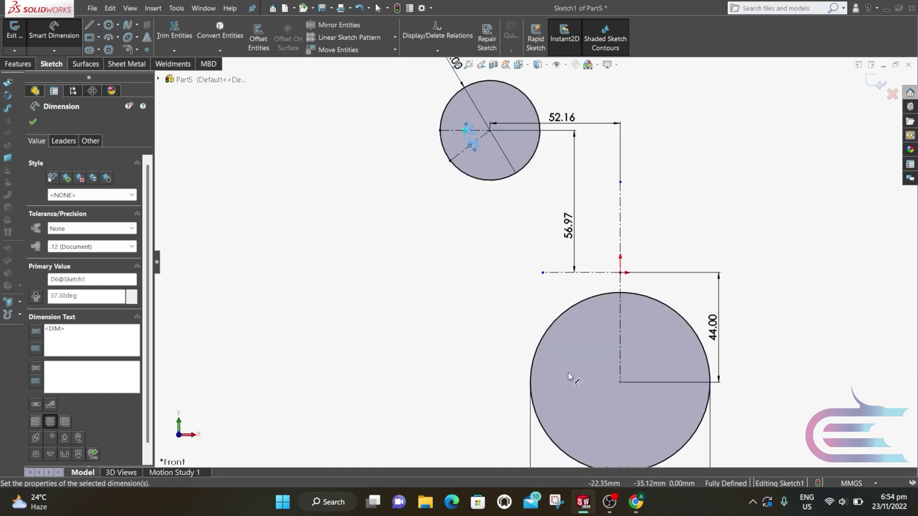
click(129, 29)
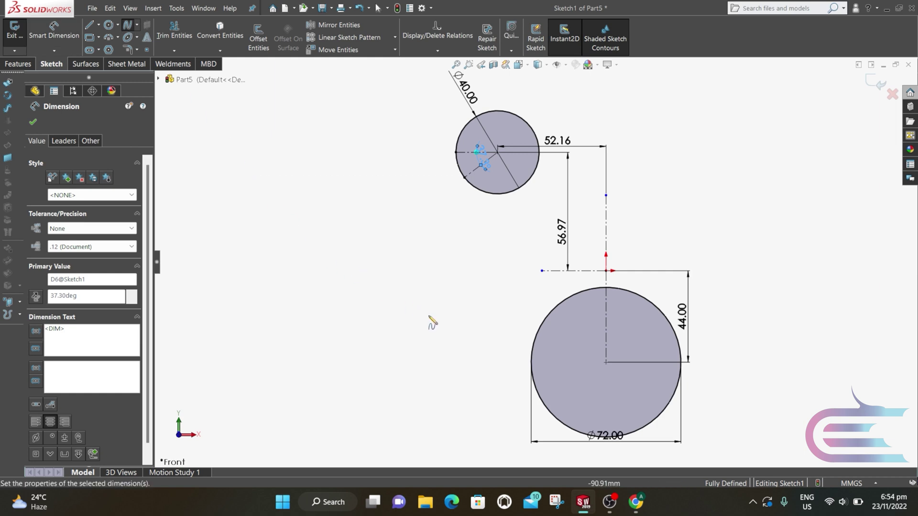
click(531, 363)
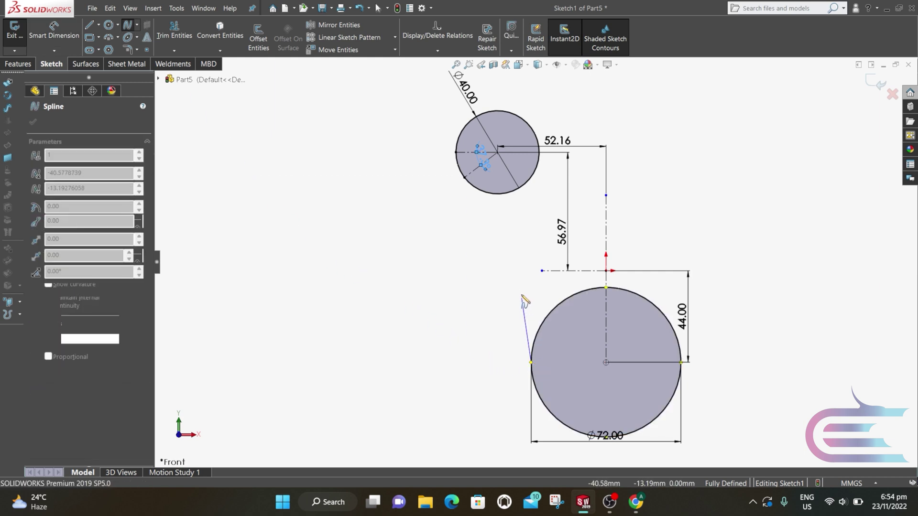
click(517, 282)
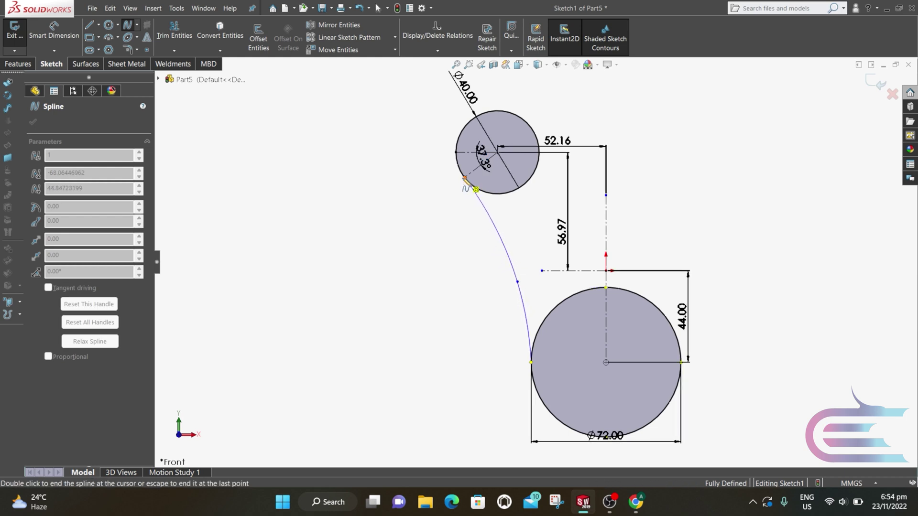
double_click(463, 179)
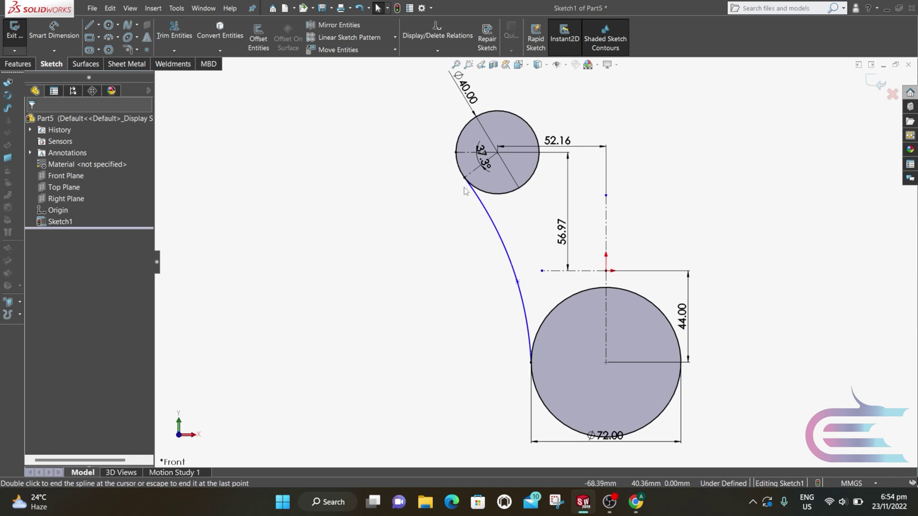
Dimension the vertical distance from the spline's middle point to the horizontal centerline as 2.714 mm
click(54, 31)
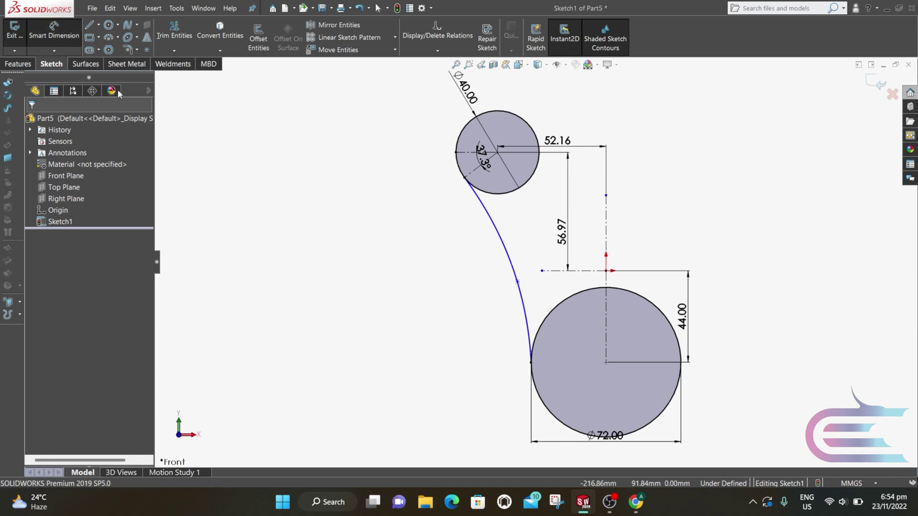
click(517, 282)
click(553, 271)
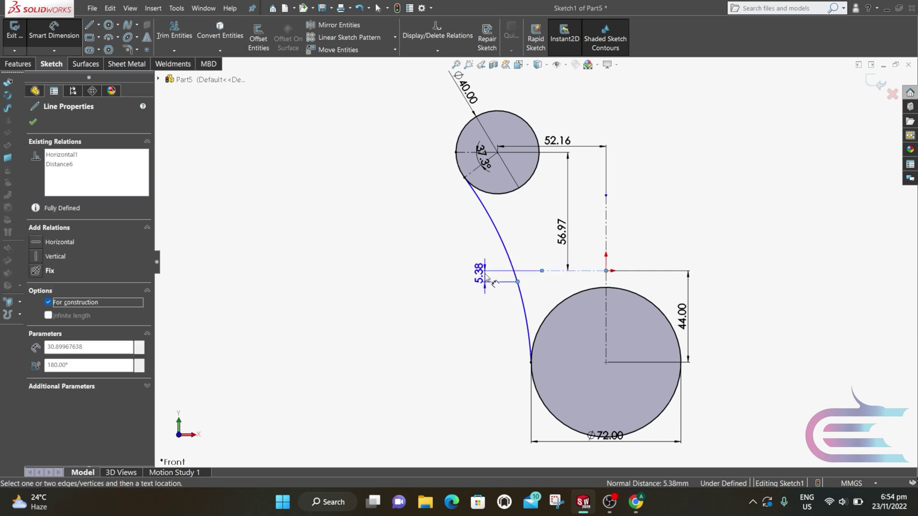
click(483, 283)
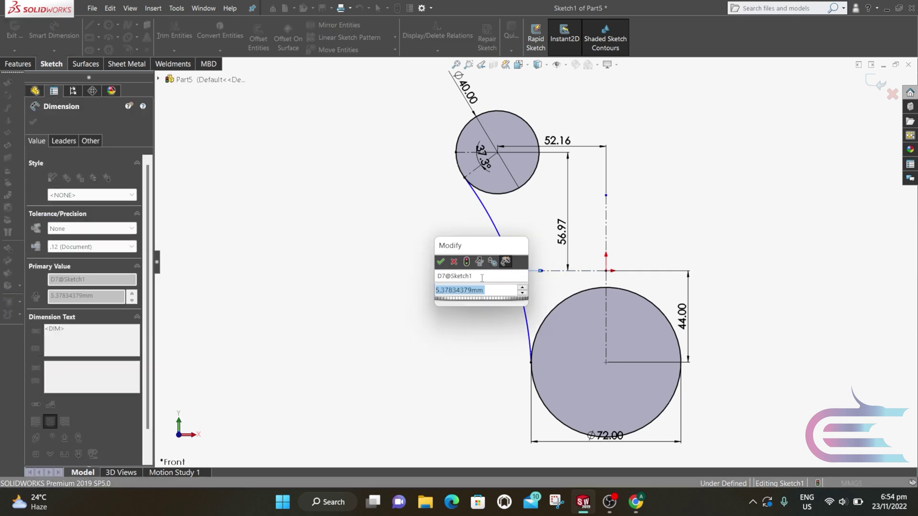
text(2.71)
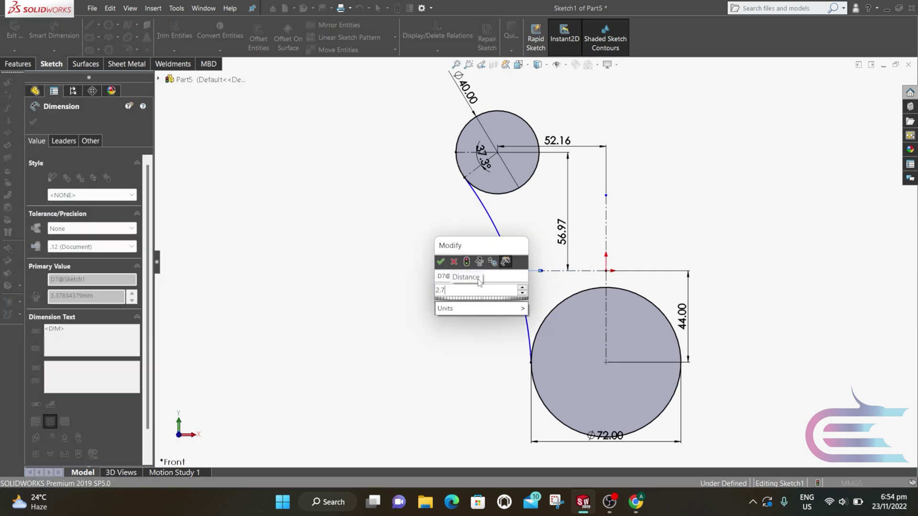
text(4)
click(440, 262)
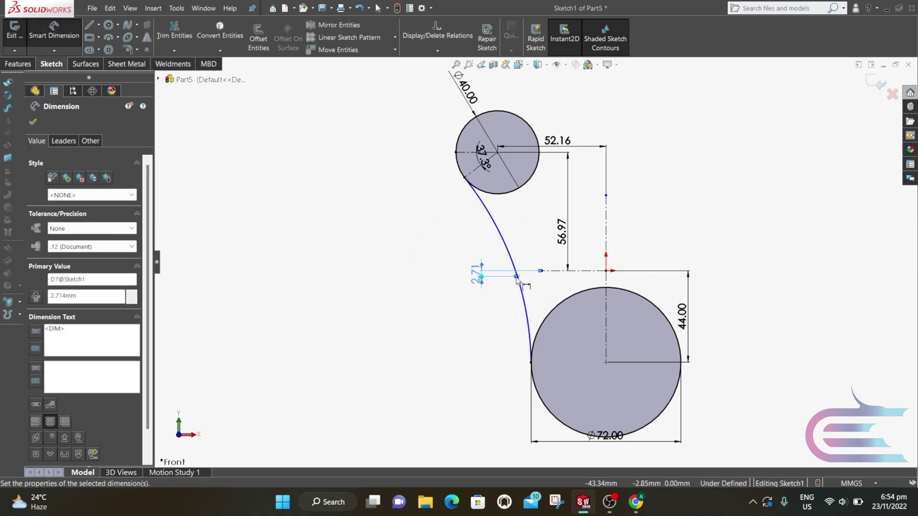
Dimension the horizontal distance from the spline's middle point to the vertical centerline as 42.564 mm
click(516, 276)
click(606, 270)
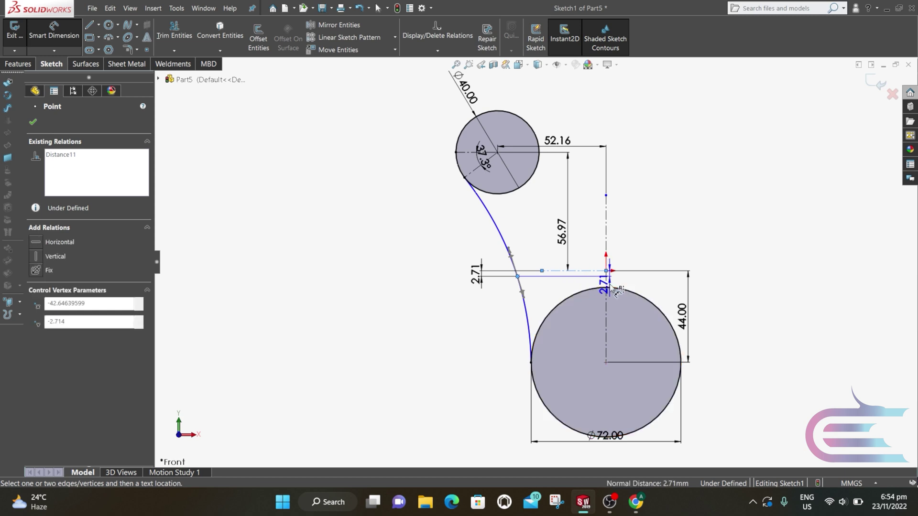
click(605, 287)
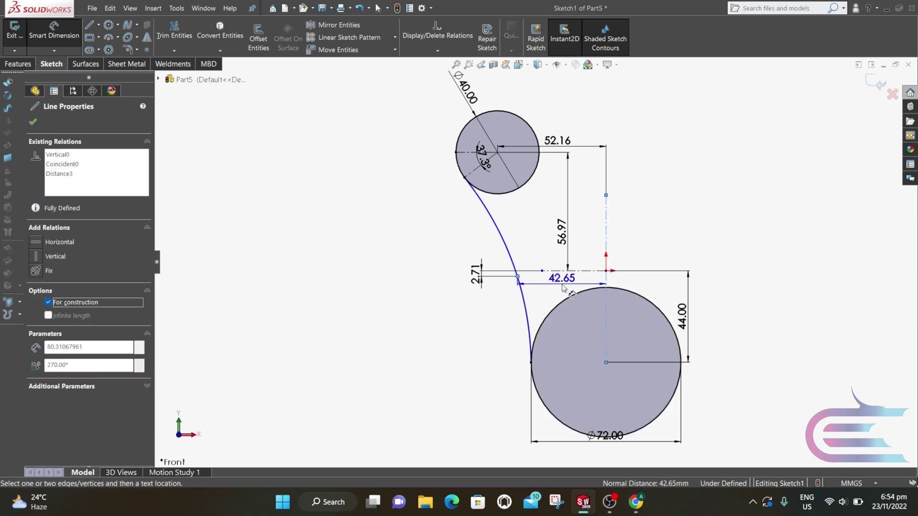
click(562, 286)
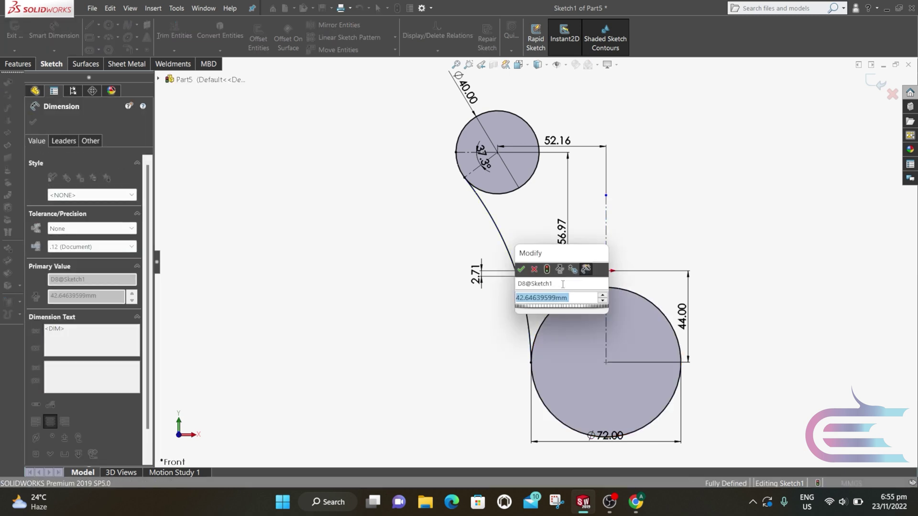
text(42)
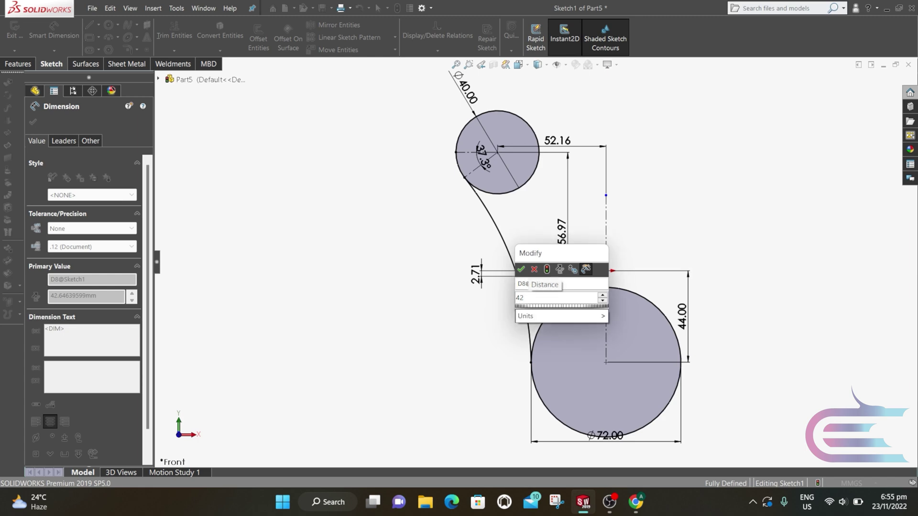
text(.564)
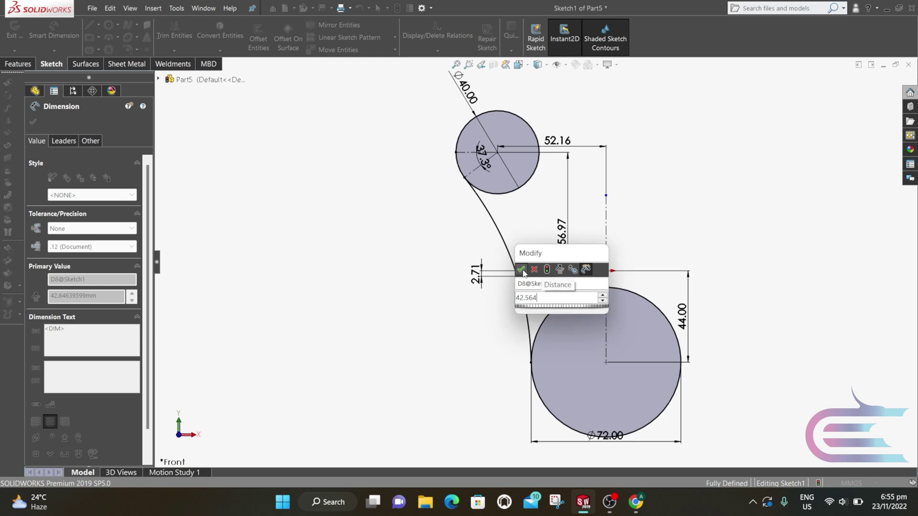
click(522, 271)
Dimension the spline's tangent handle at the large circle as 43.41 mm
click(529, 324)
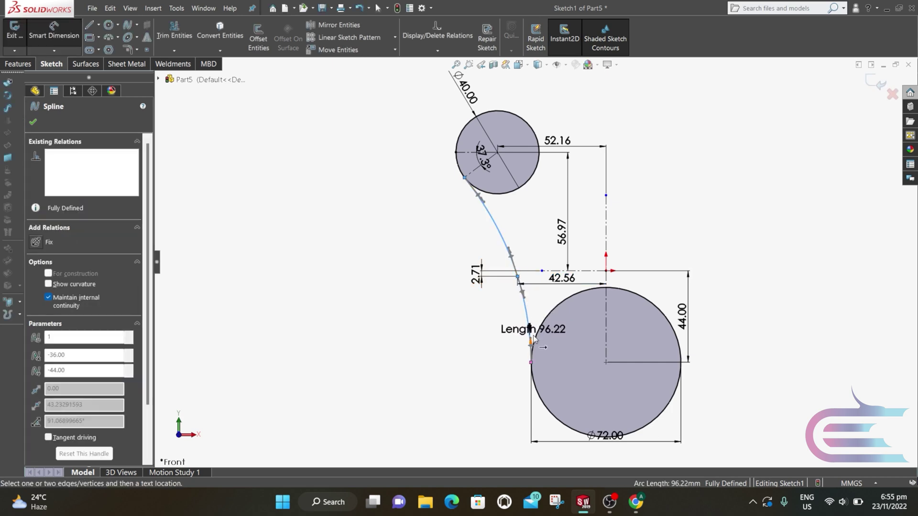
scroll(533, 331, down, 4)
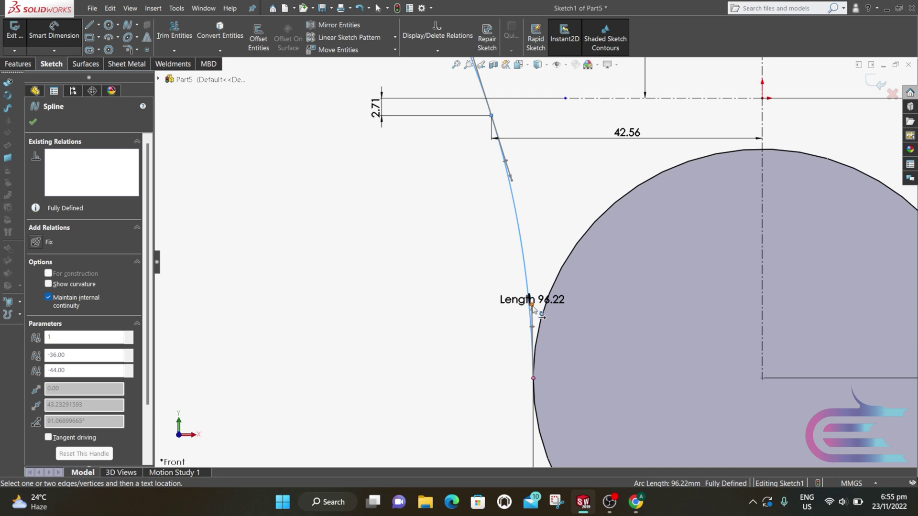
click(533, 378)
click(462, 300)
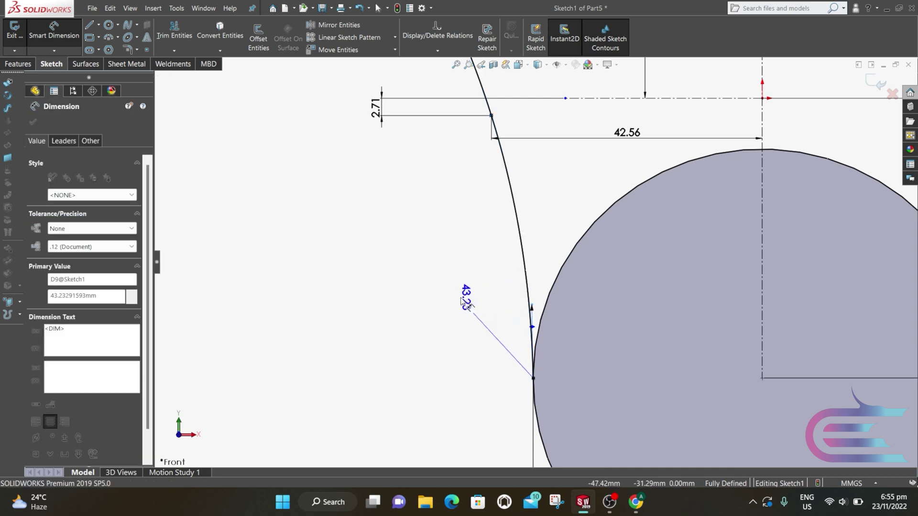
text(4)
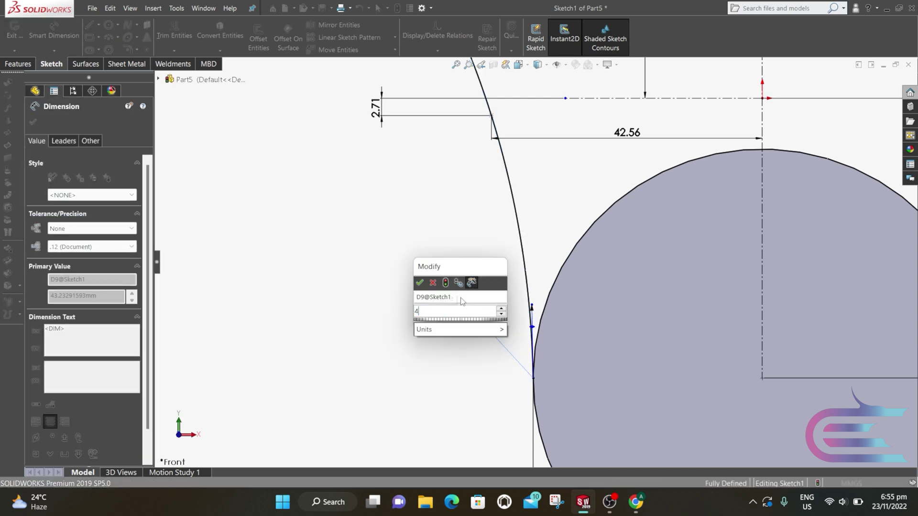
text(3.41)
click(420, 283)
Dimension the spline's tangent handle at the upper circle as 55.3 mm and end dimensioning
key(f)
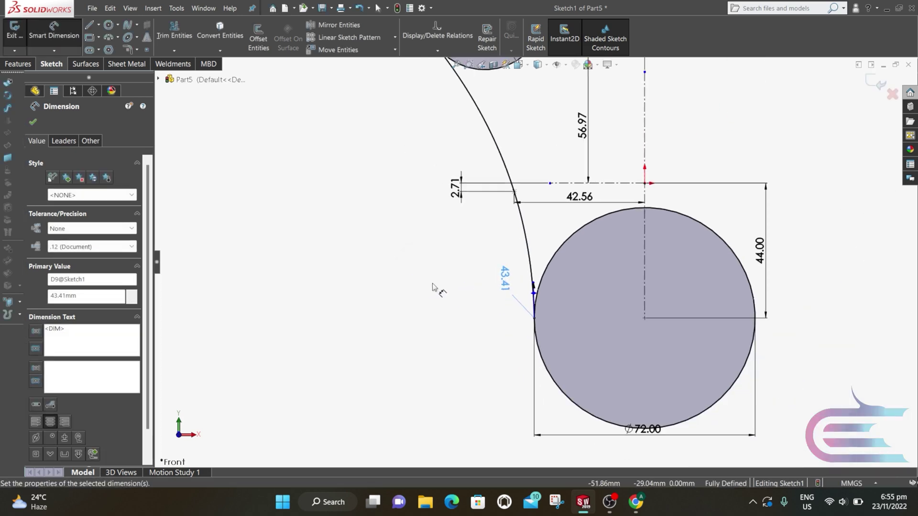
scroll(474, 107, down, 5)
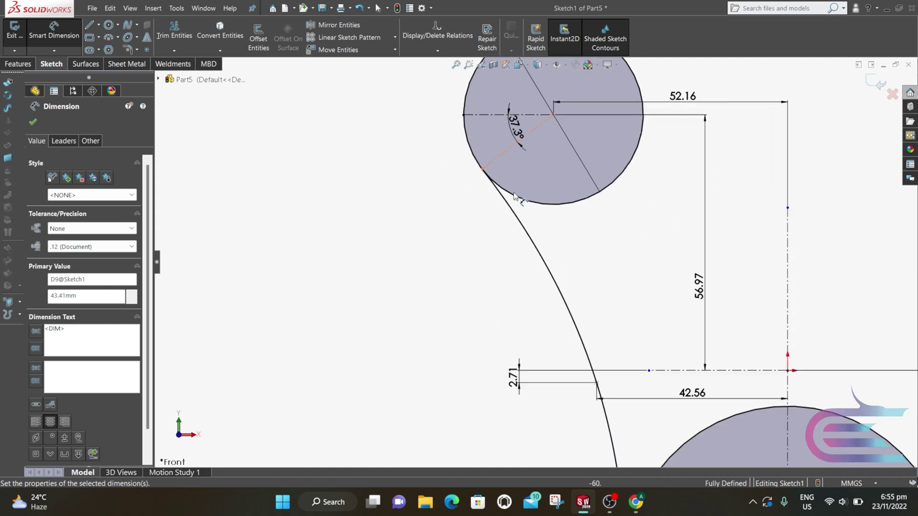
click(509, 208)
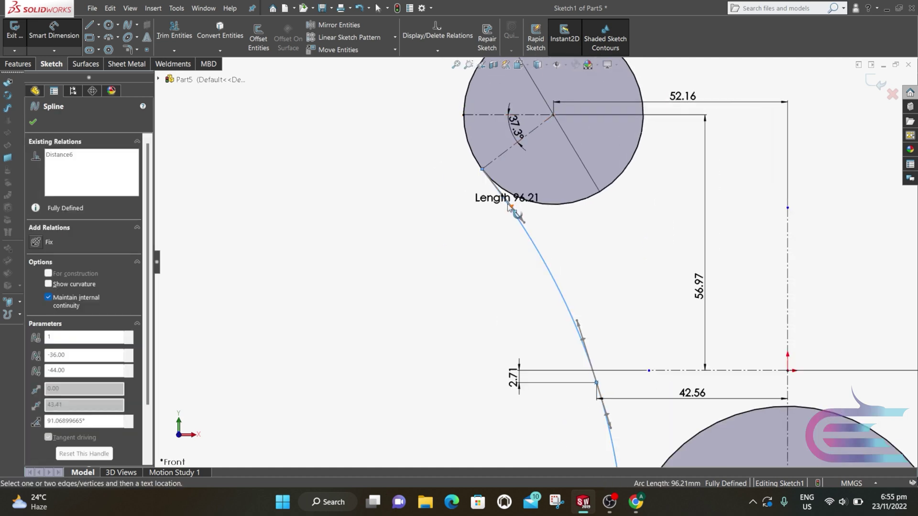
click(510, 257)
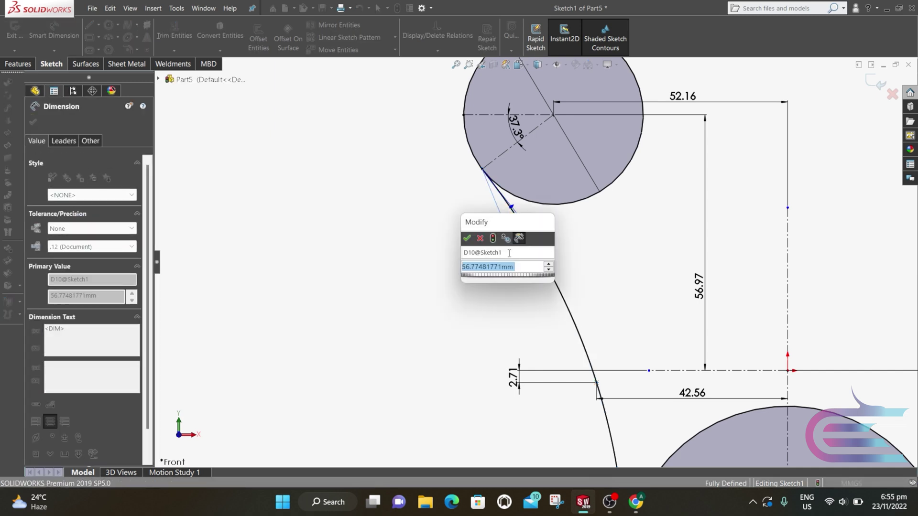
text(55.3)
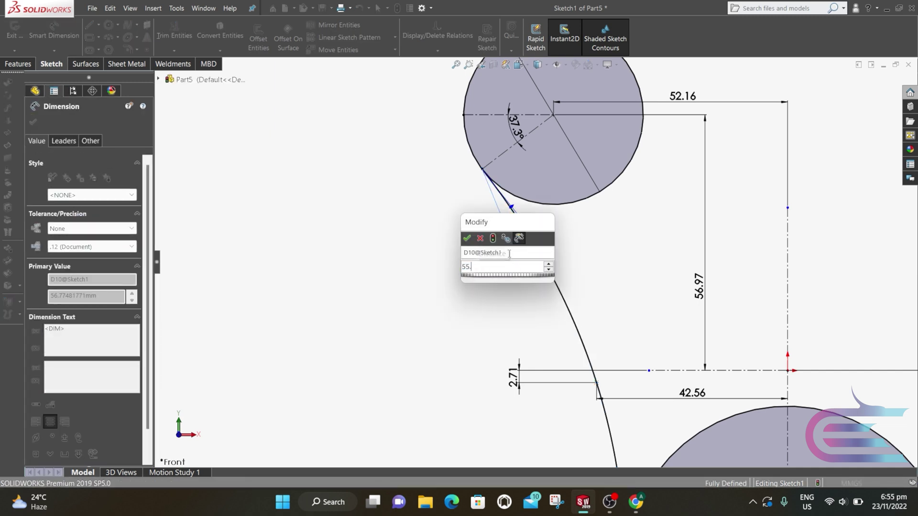
click(467, 238)
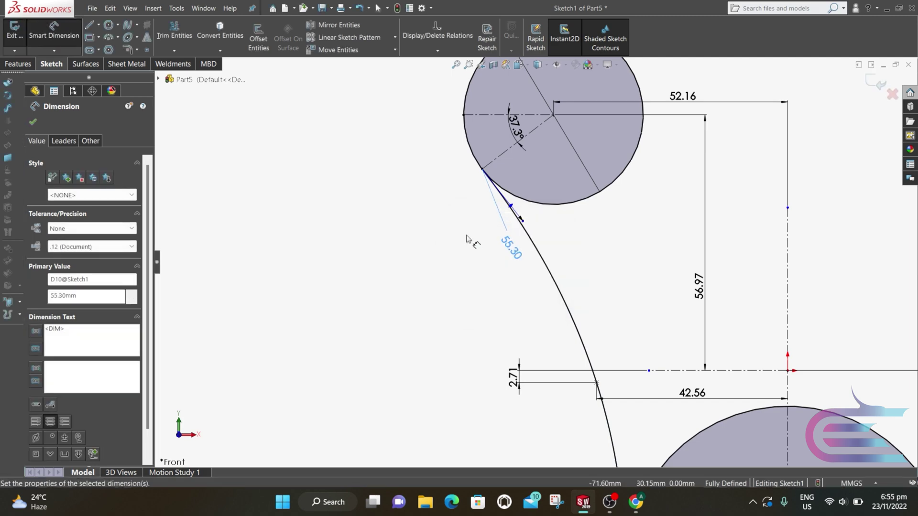
click(467, 238)
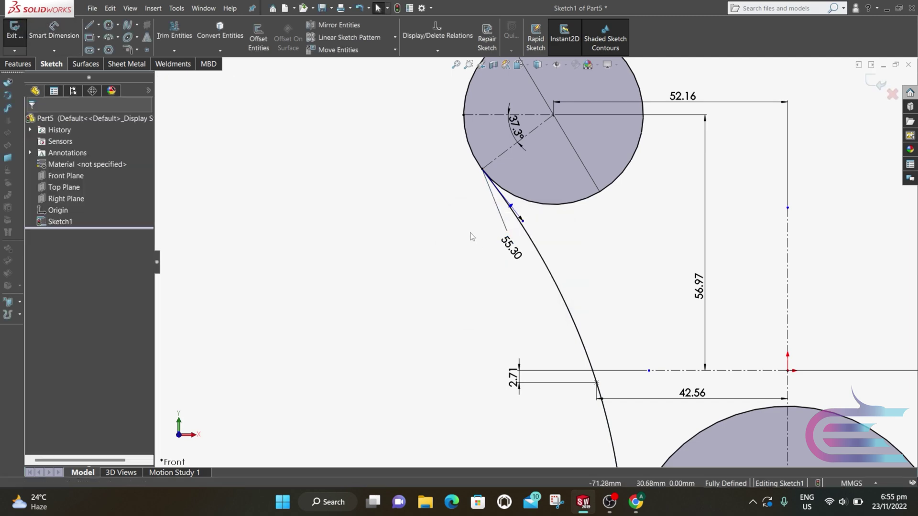
Make the spline tangent to the upper circle
click(525, 233)
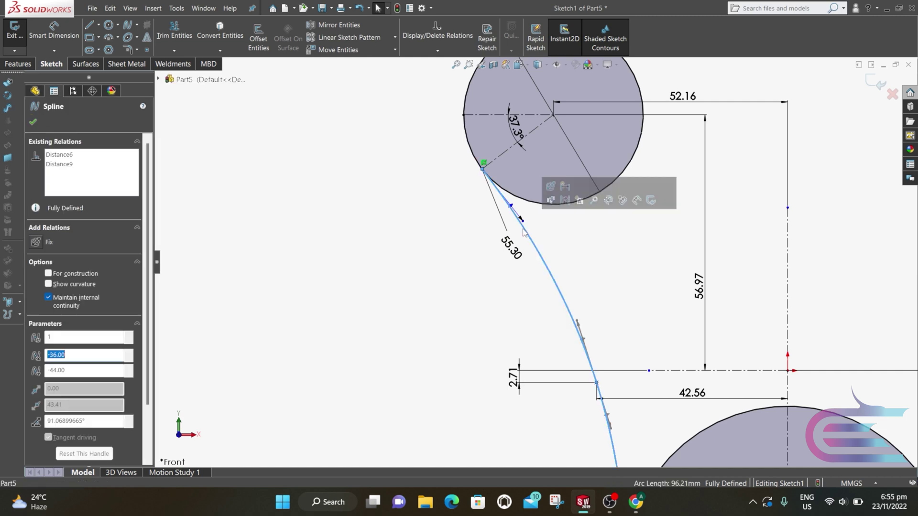
ctrl+click(475, 160)
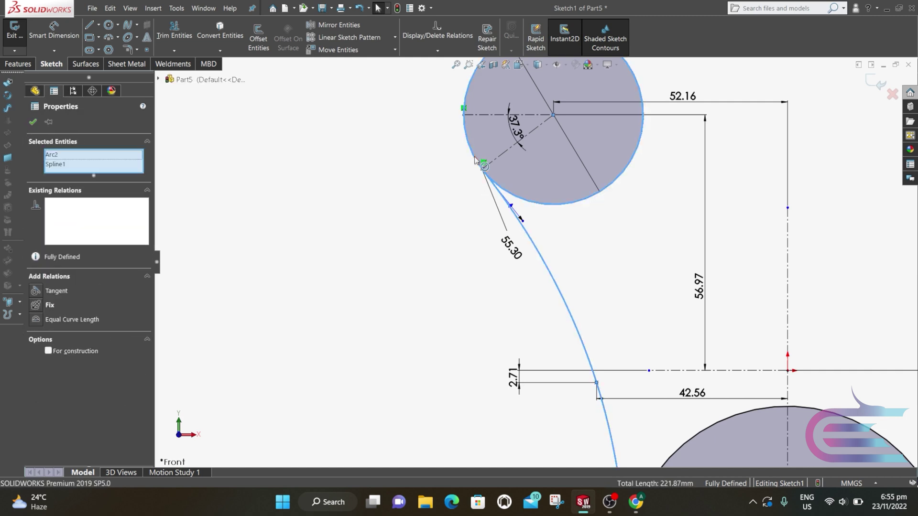
click(36, 292)
Move the 55.30 tangent handle dimension close to the spline, just below the upper circle
key(f)
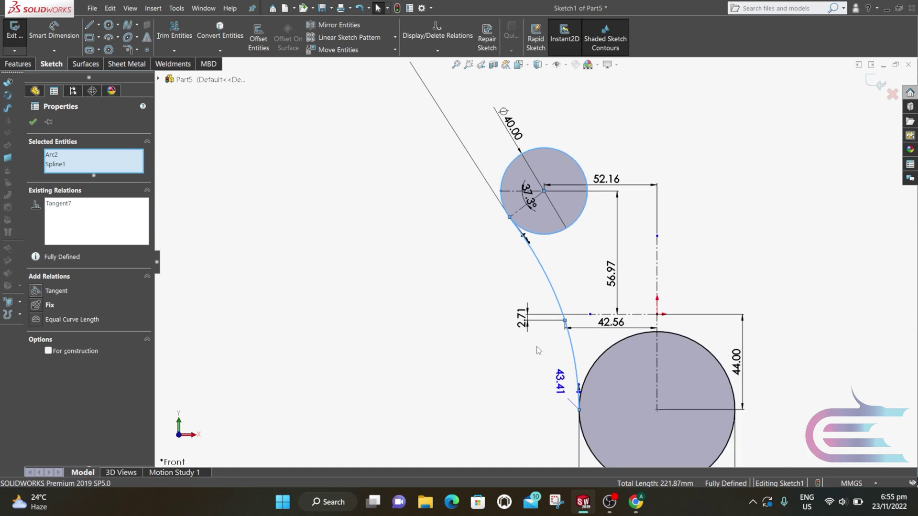
ctrl+middle_drag(682, 447, 668, 420)
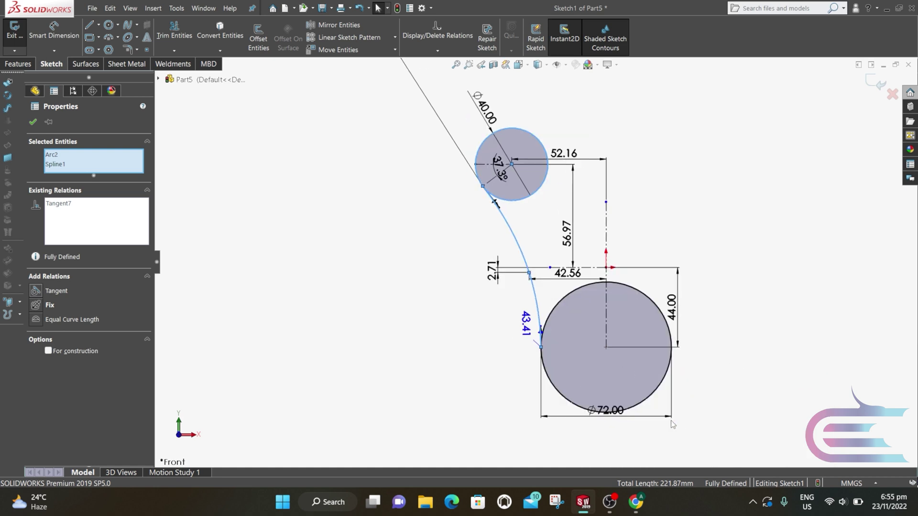
key(z)
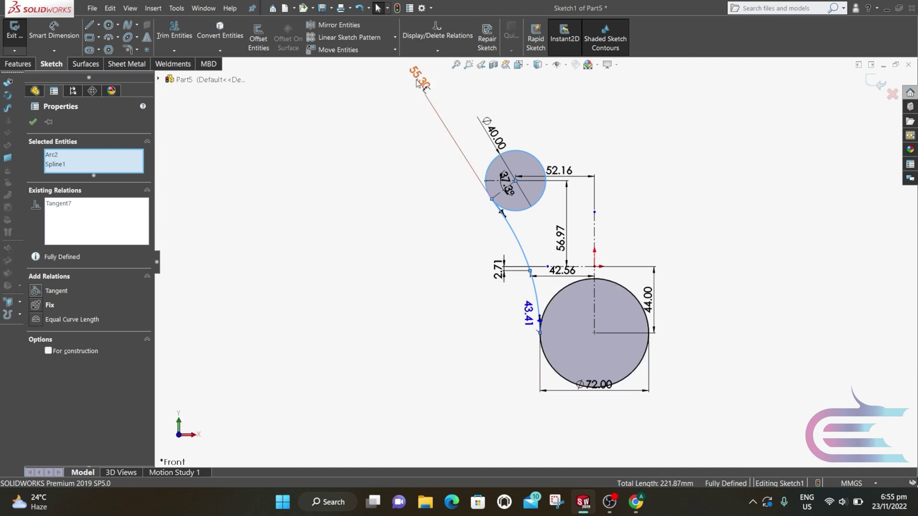
mouse_move(421, 85)
mouse_down()
mouse_move(496, 227)
mouse_move(514, 184)
mouse_move(532, 236)
mouse_up()
click(493, 236)
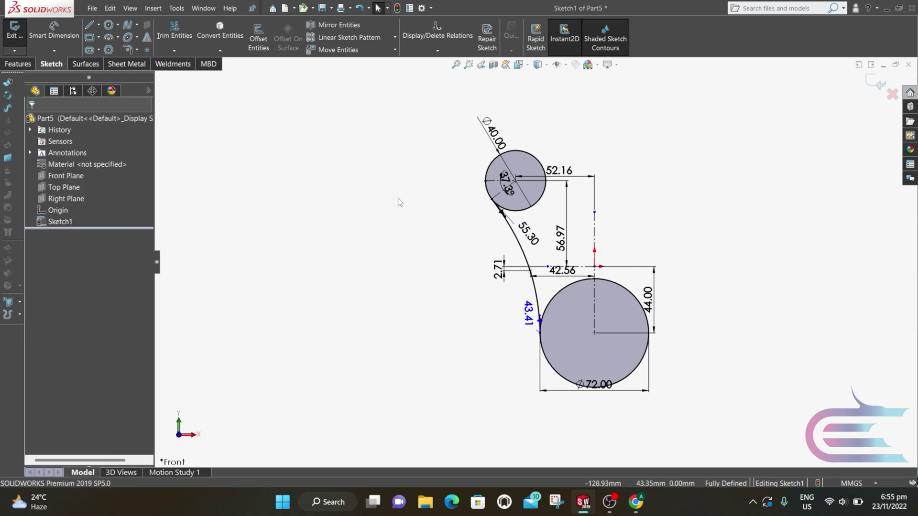
Mirror the upper circle and the spline about the vertical centerline, keeping the originals
click(336, 26)
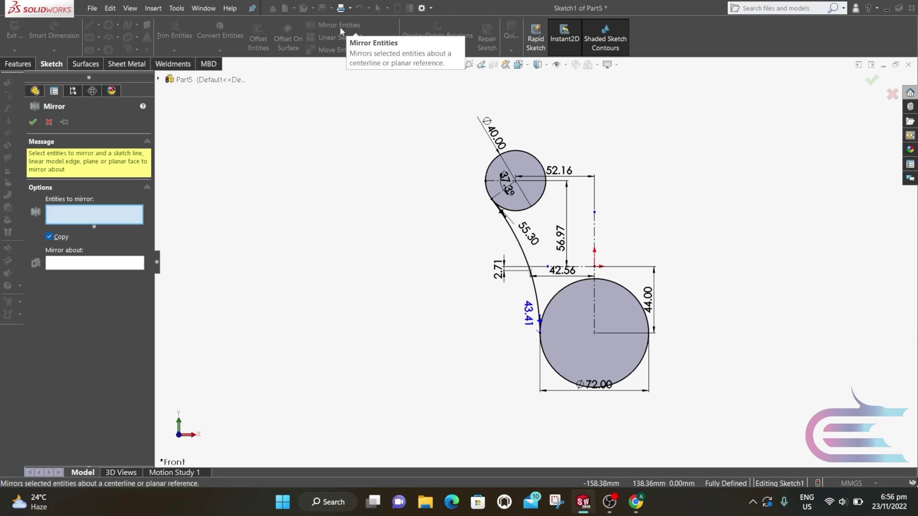
click(496, 203)
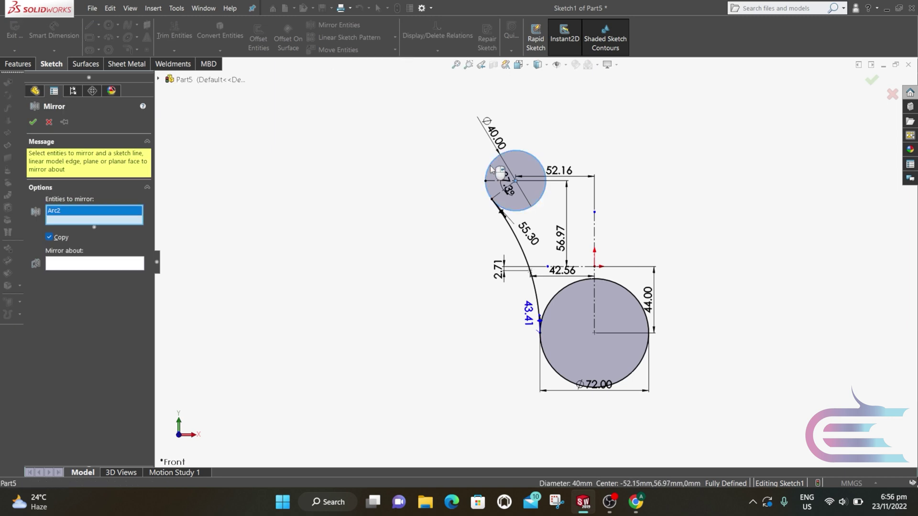
click(515, 242)
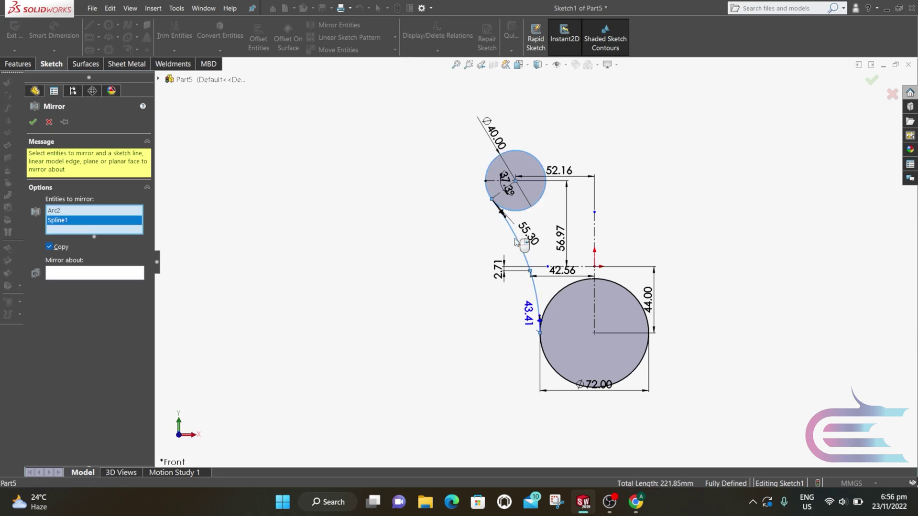
click(114, 279)
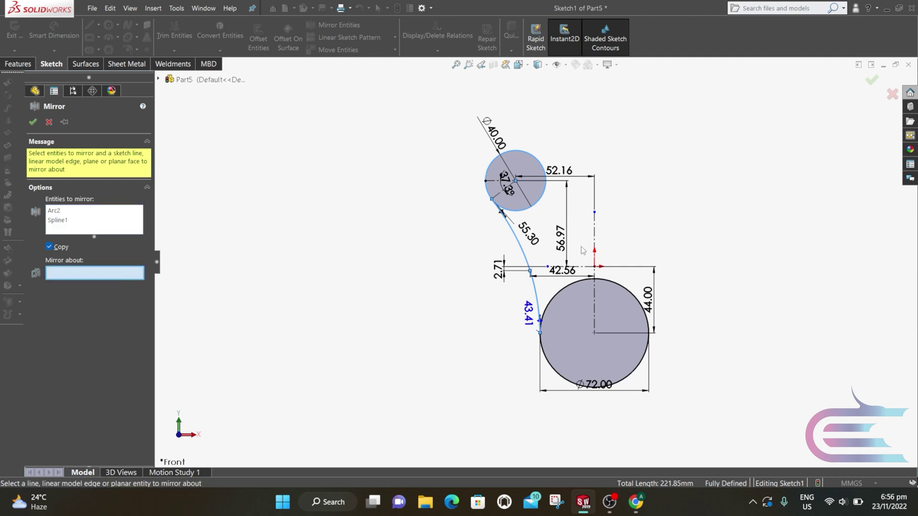
click(594, 239)
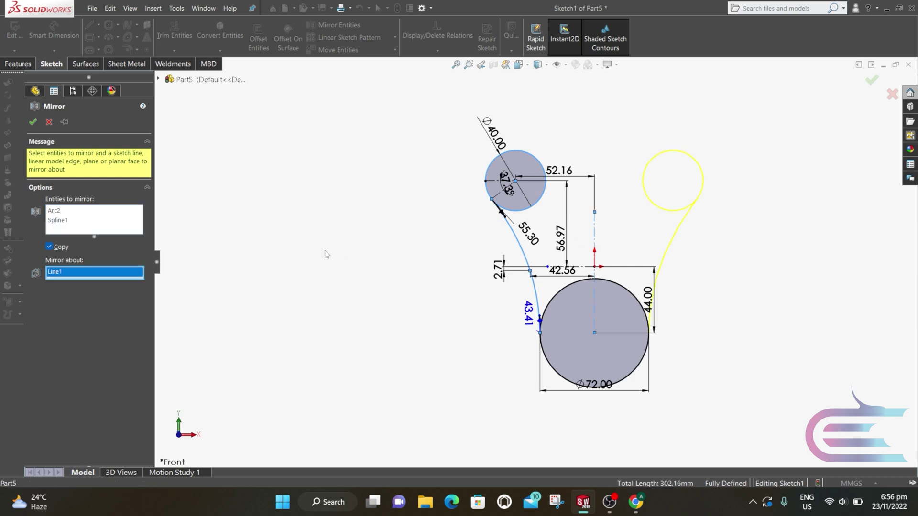
click(33, 122)
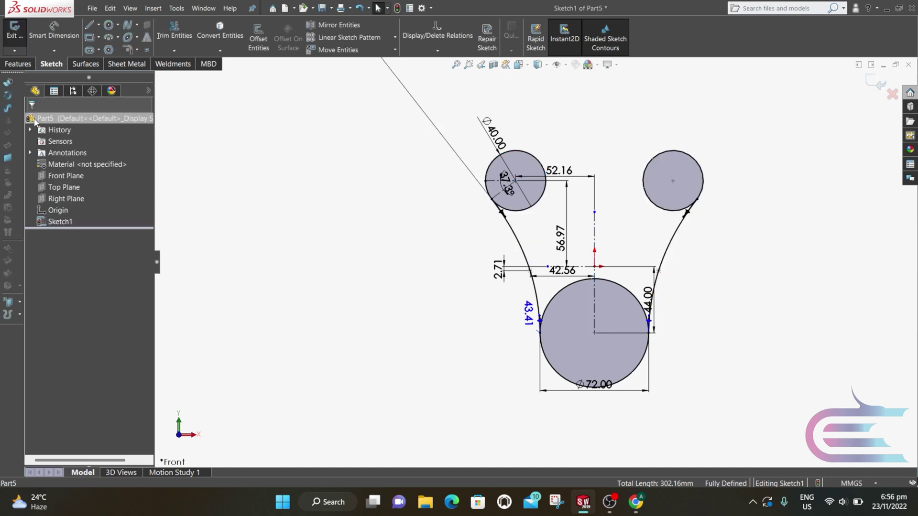
Draw a large circle centred on the origin, about 97 mm in radius, tangent to the mirrored upper circle
click(109, 26)
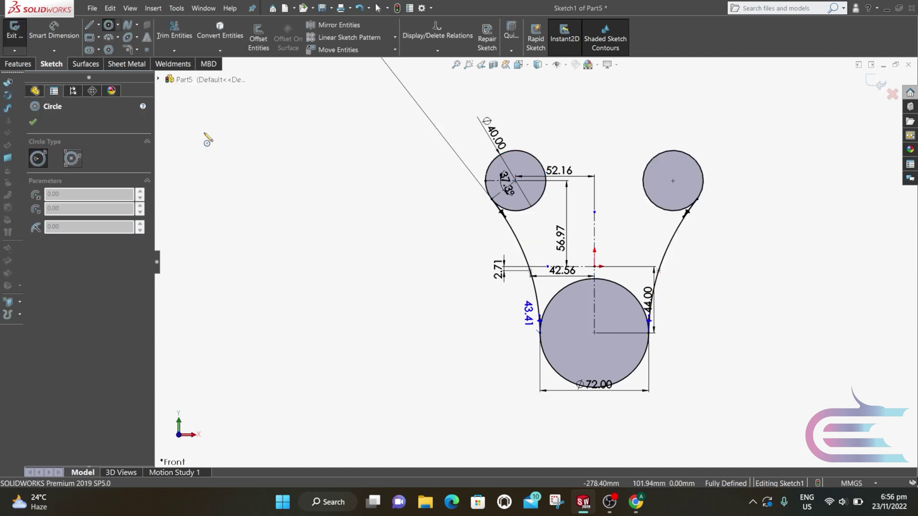
click(595, 266)
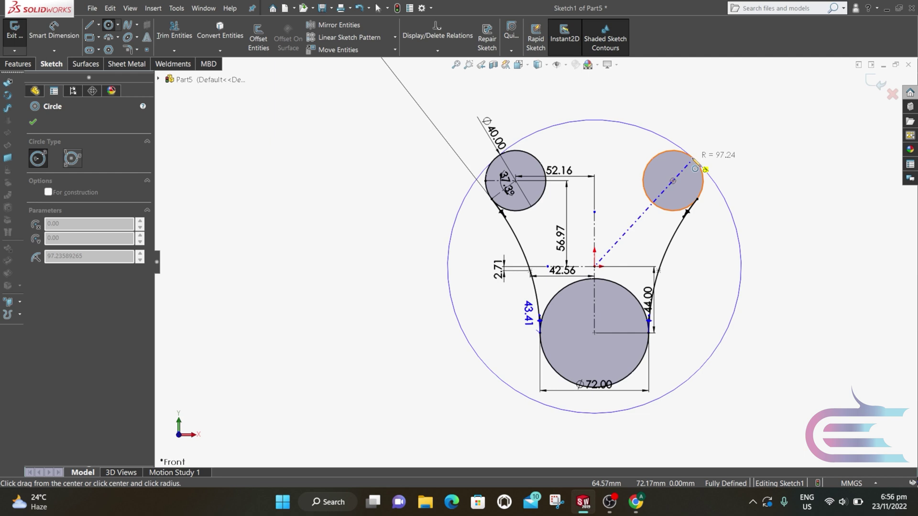
click(694, 163)
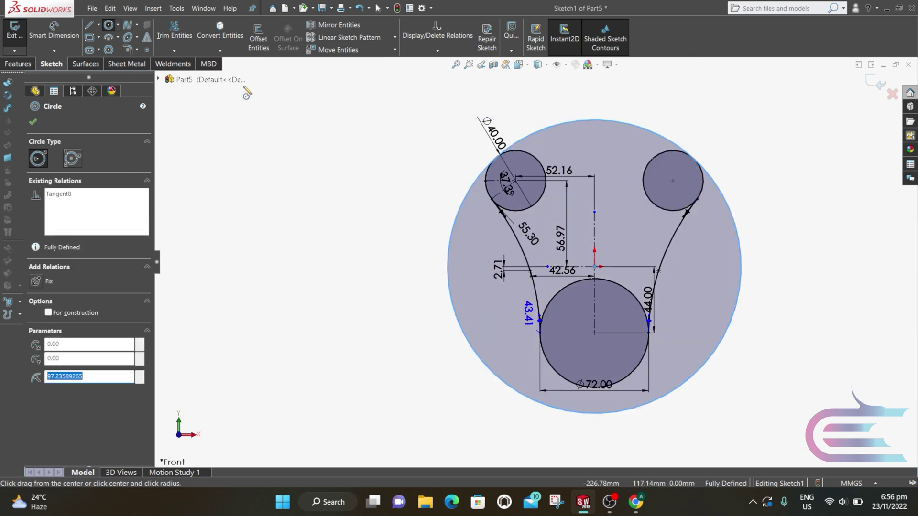
Power-trim the large circle's lower portion and the inner arcs of the three smaller circles, leaving one closed outline
click(186, 35)
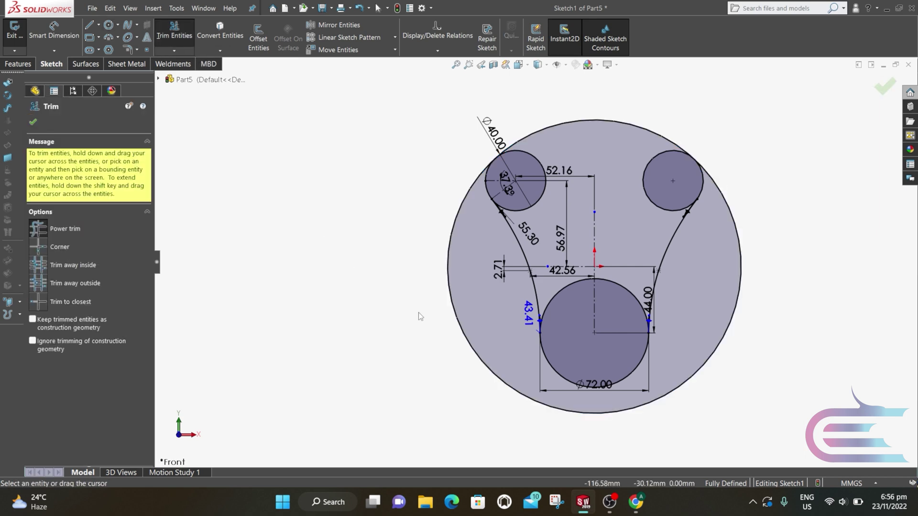
drag(420, 317, 454, 306)
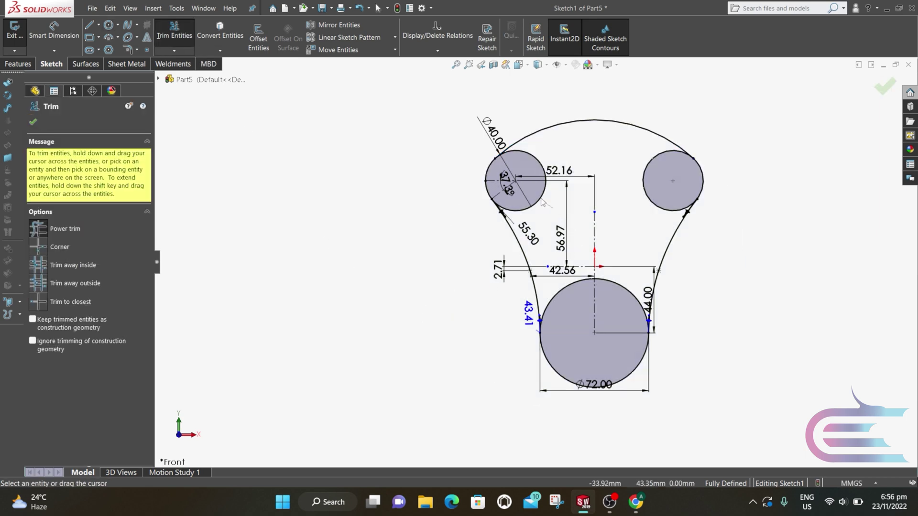
mouse_move(542, 202)
mouse_down()
mouse_move(627, 208)
mouse_move(652, 178)
mouse_move(631, 273)
mouse_move(600, 306)
mouse_move(552, 291)
mouse_move(559, 299)
mouse_up()
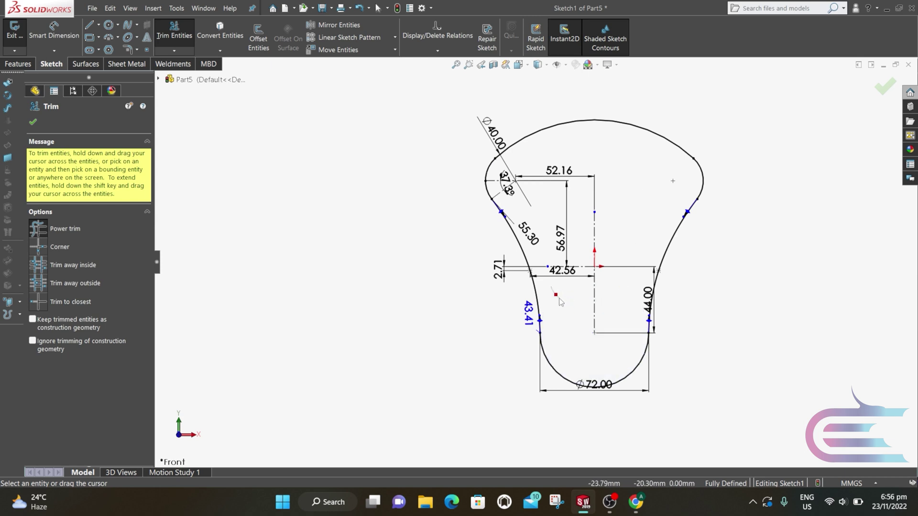
key(z)
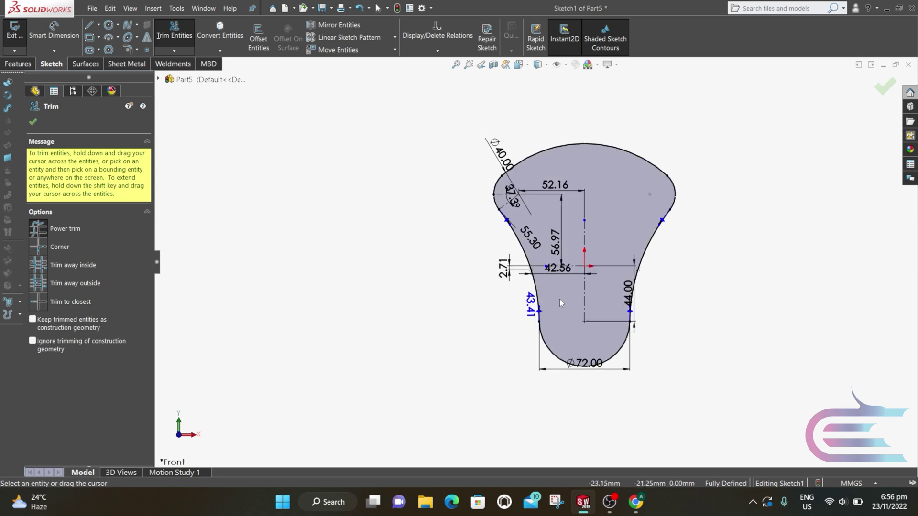
click(884, 86)
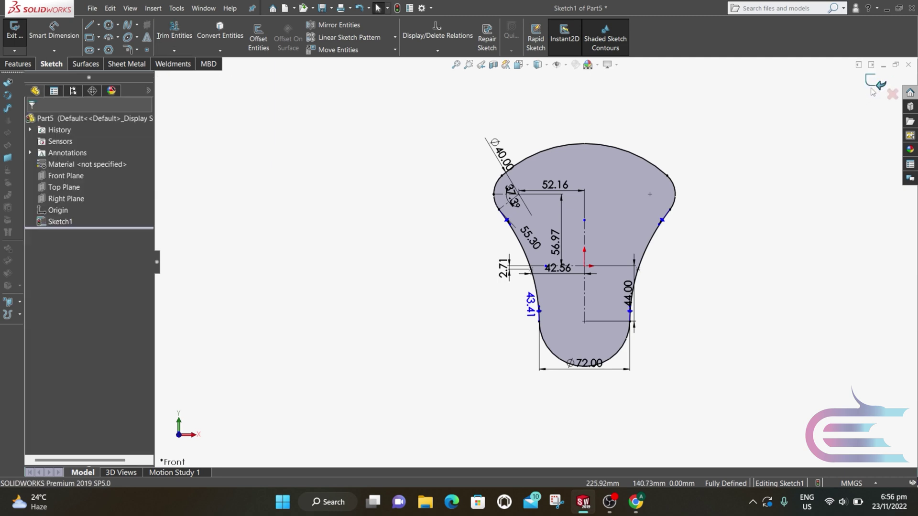
Extrude the closed profile as a blind boss 15 mm deep from the sketch plane
click(17, 63)
click(19, 42)
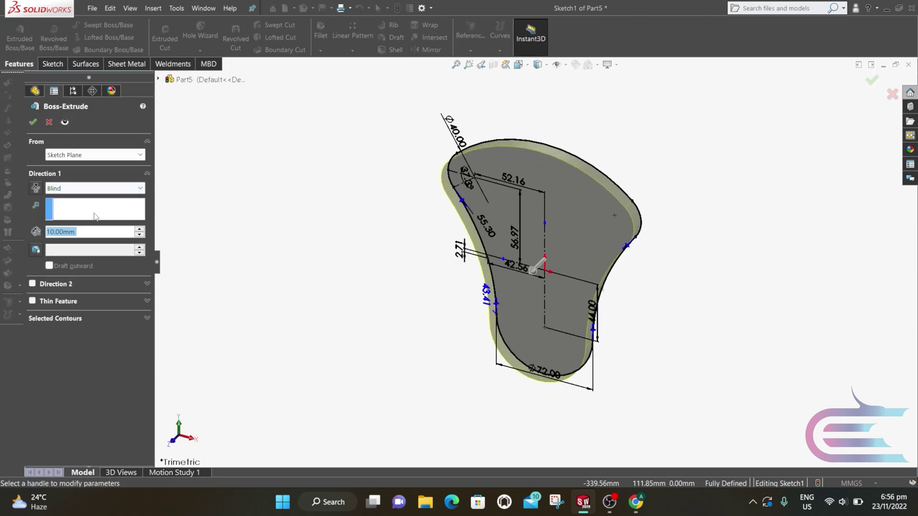
text(1)
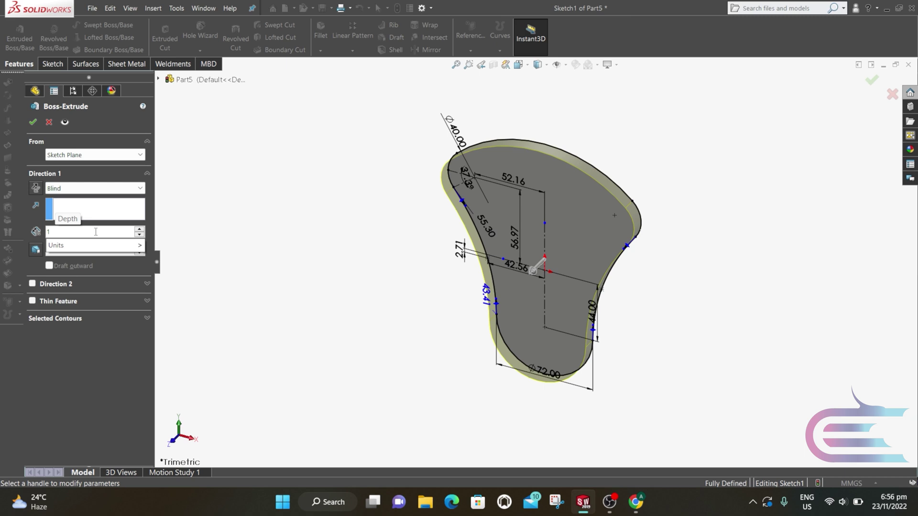
text(5)
key(Return)
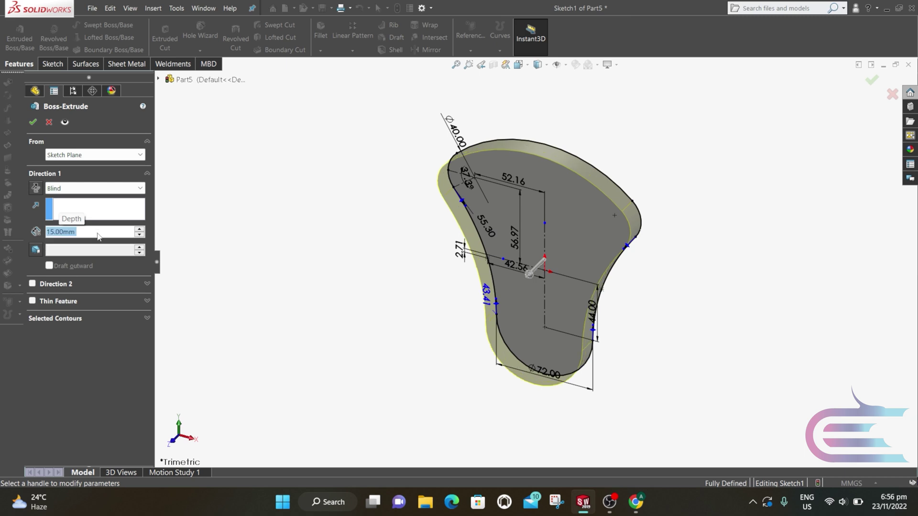
click(32, 123)
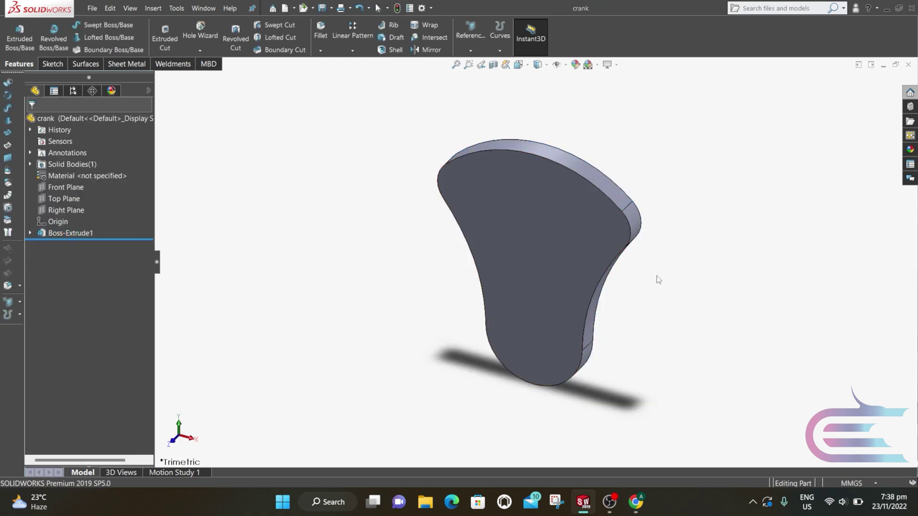
Start a sketch on the back face of the extruded plate and view it straight on
mouse_move(658, 280)
middle_down()
mouse_move(584, 243)
mouse_move(529, 266)
mouse_move(529, 321)
mouse_move(544, 299)
mouse_move(530, 288)
mouse_move(554, 293)
middle_up()
right_click(554, 292)
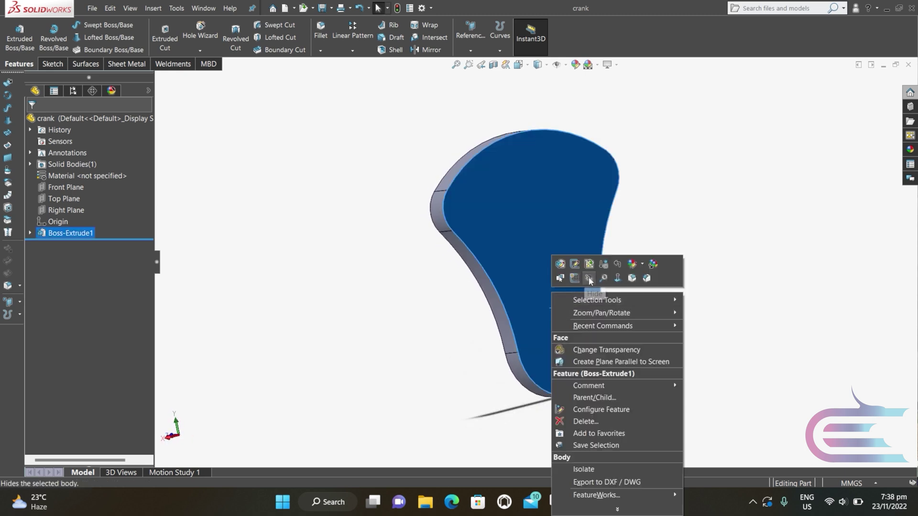
click(574, 278)
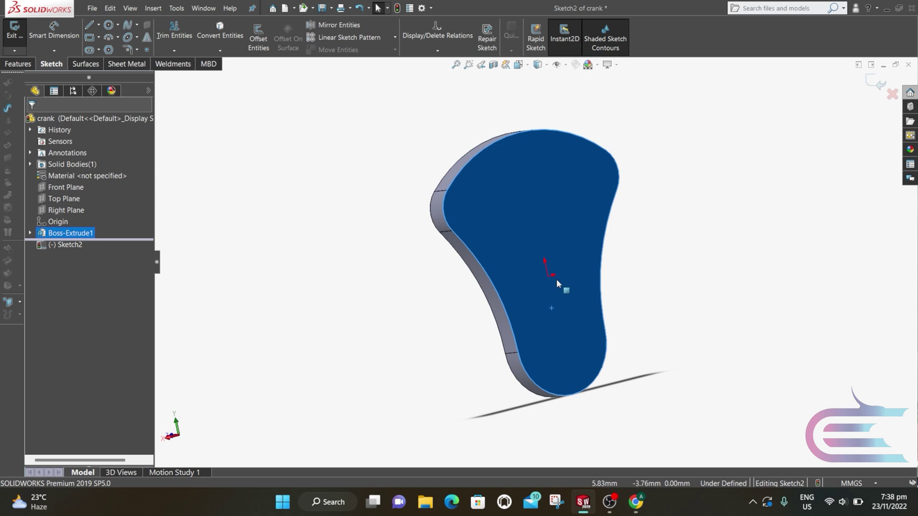
click(518, 64)
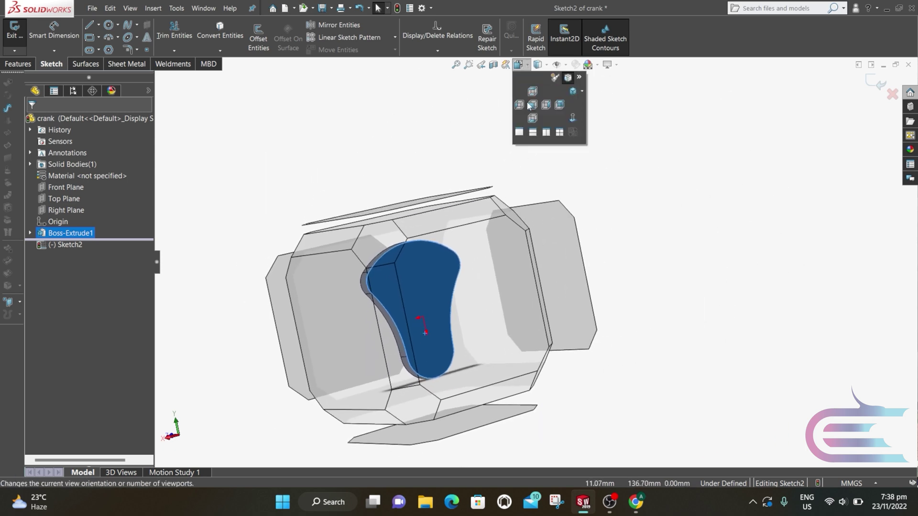
click(572, 117)
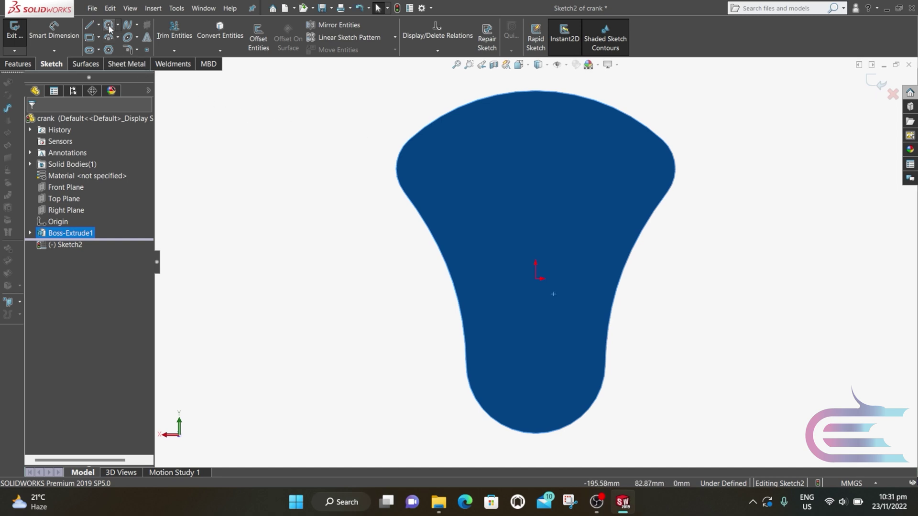
Draw a circle about 30 mm in radius, concentric with the plate's rounded lower end
click(109, 25)
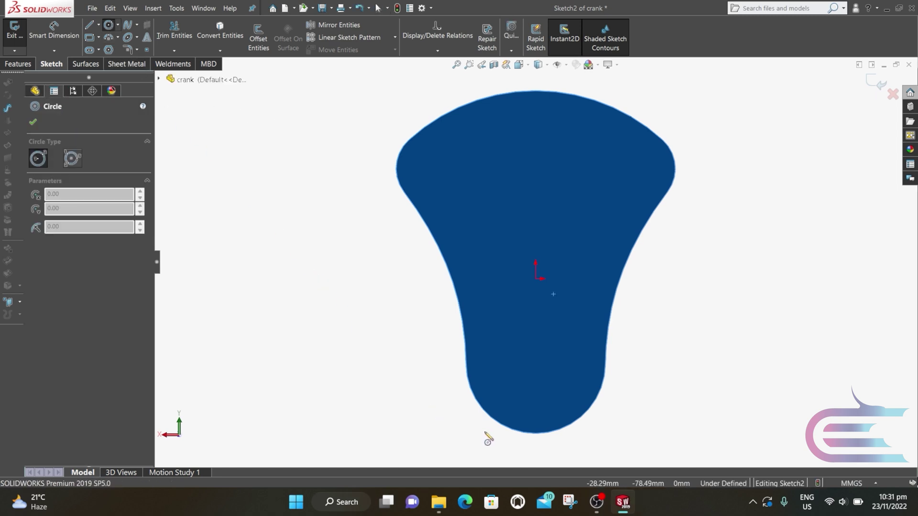
click(535, 364)
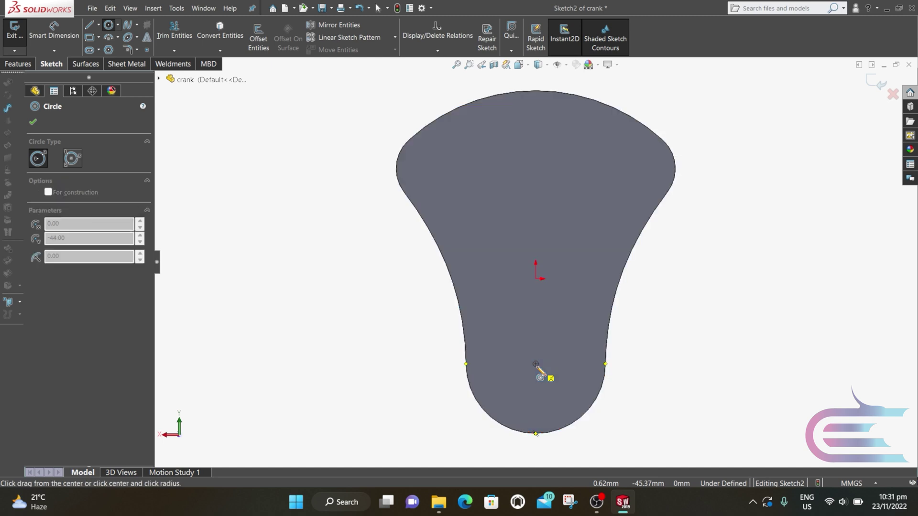
click(545, 422)
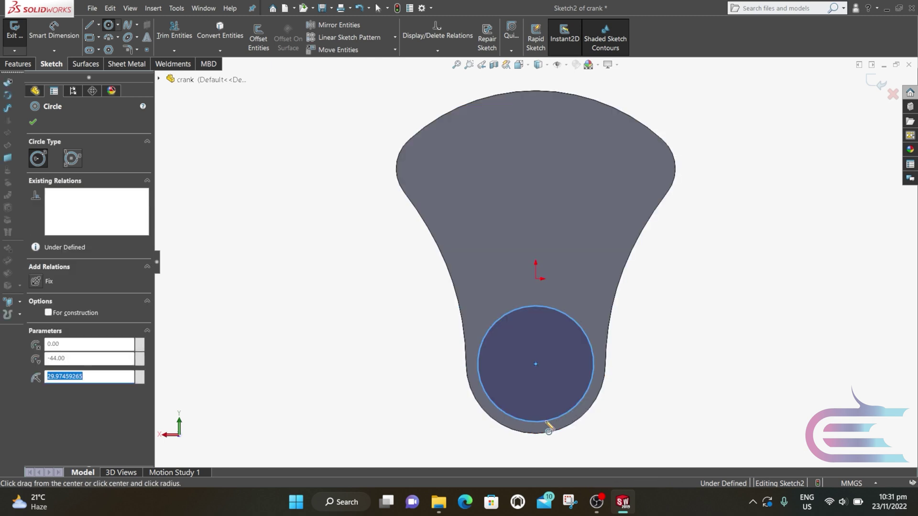
Dimension the circle at the plate's lower end with a diameter of 54 mm
click(72, 38)
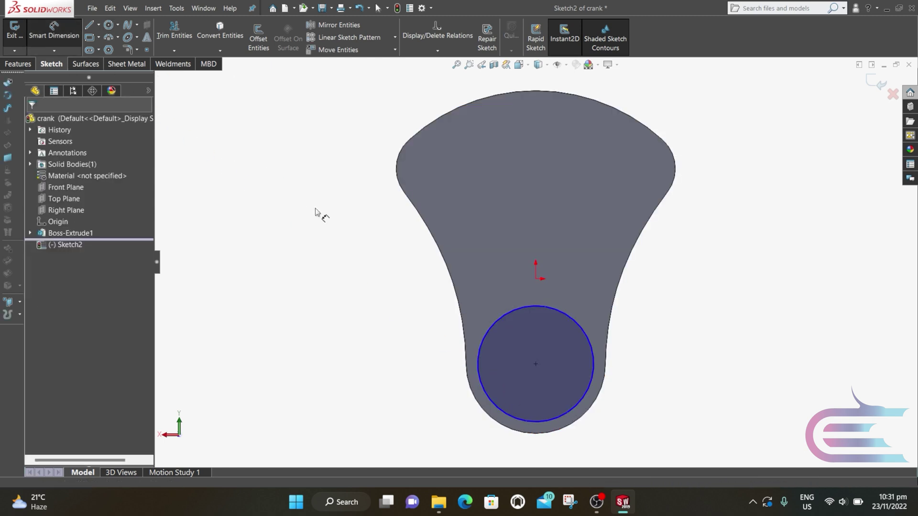
click(505, 313)
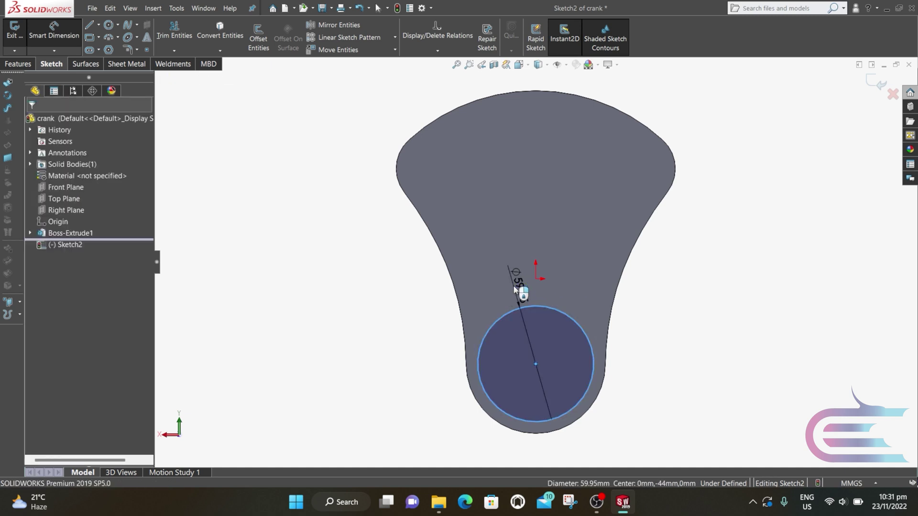
click(515, 288)
text(5)
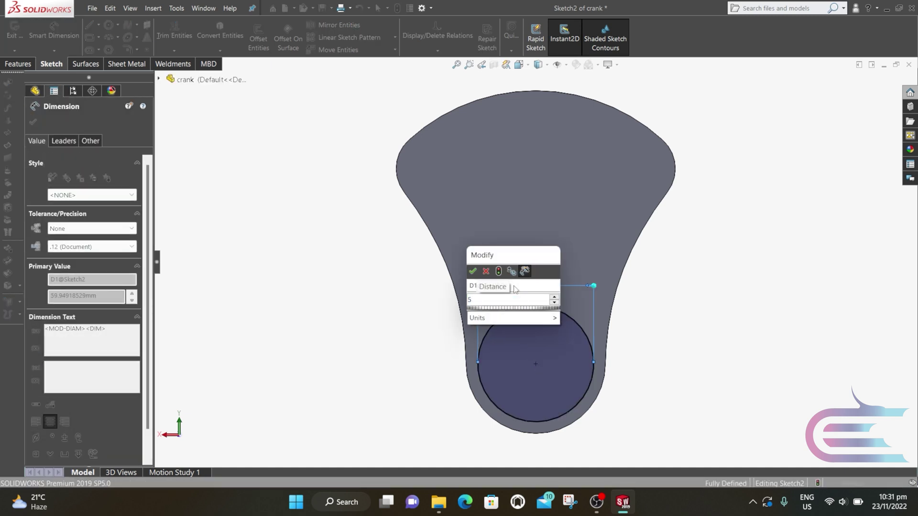
text(4)
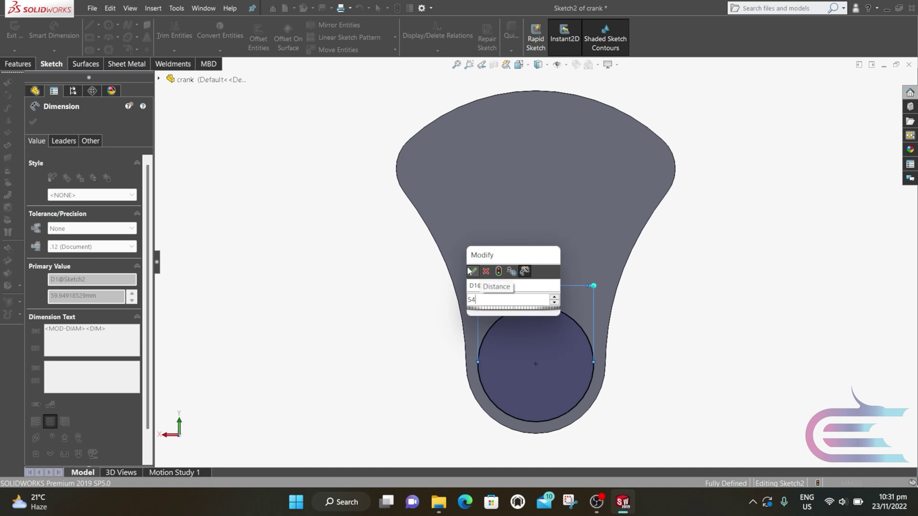
click(472, 271)
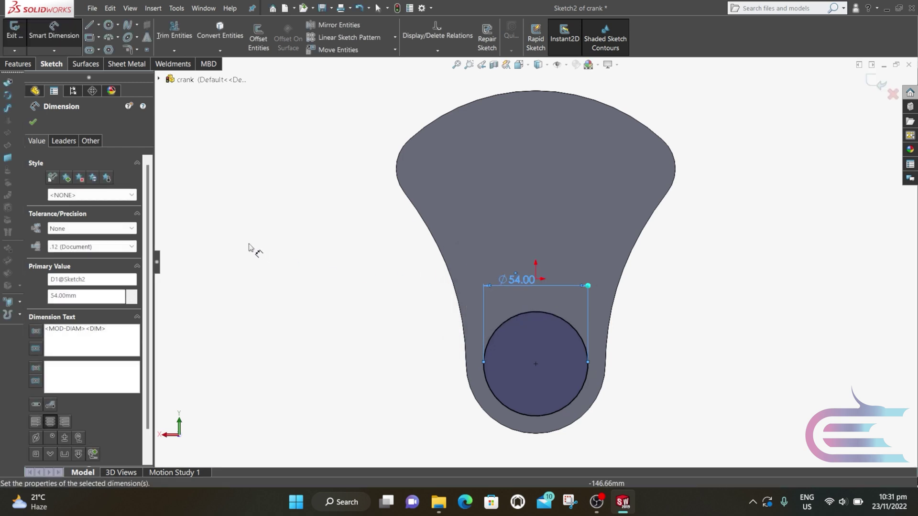
Extrude the 54 mm circle 46 mm outward from the plate's back face, merged with the plate
click(26, 69)
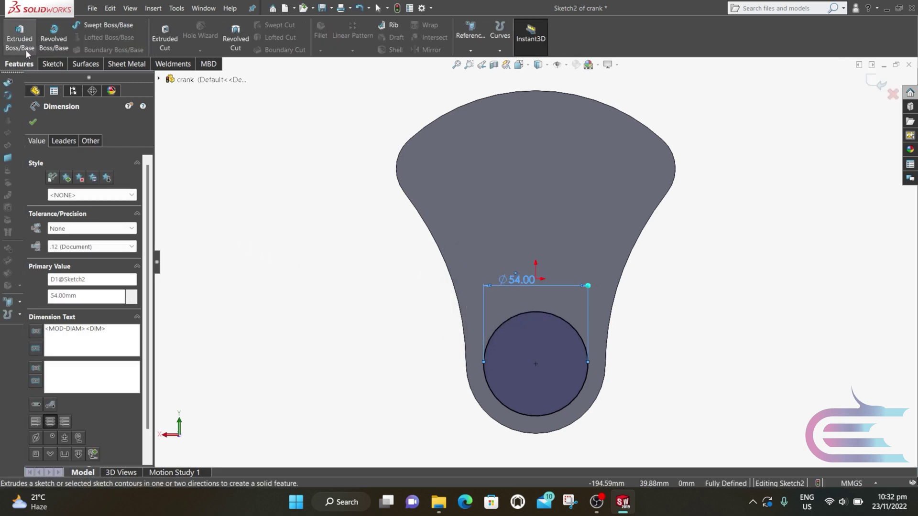
click(27, 46)
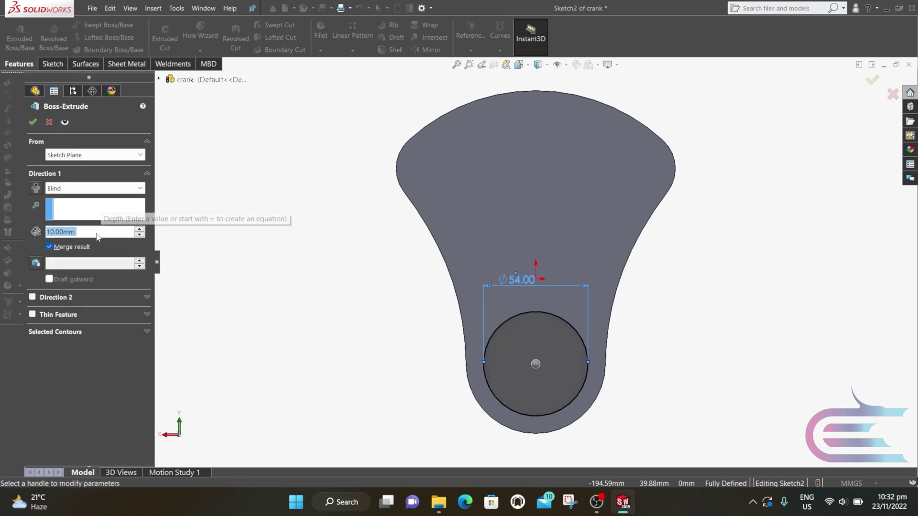
text(46)
middle_drag(297, 265, 357, 273)
key(Return)
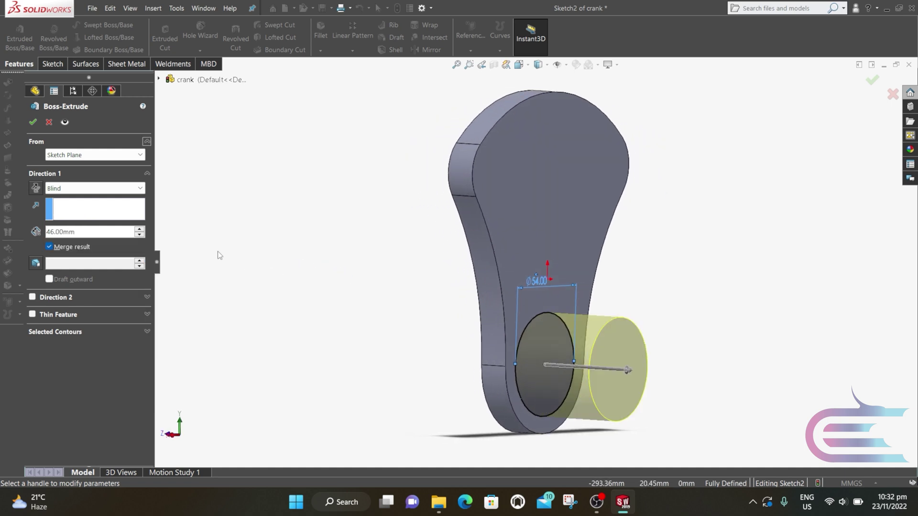
click(32, 122)
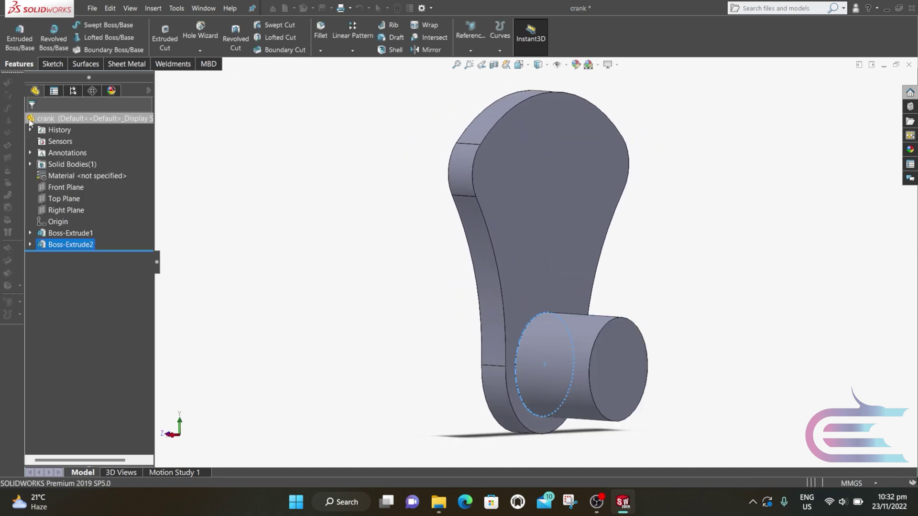
Start a sketch on the plate's front face, opposite the 54 mm boss, and view it straight on
middle_drag(326, 243, 482, 248)
right_click(517, 233)
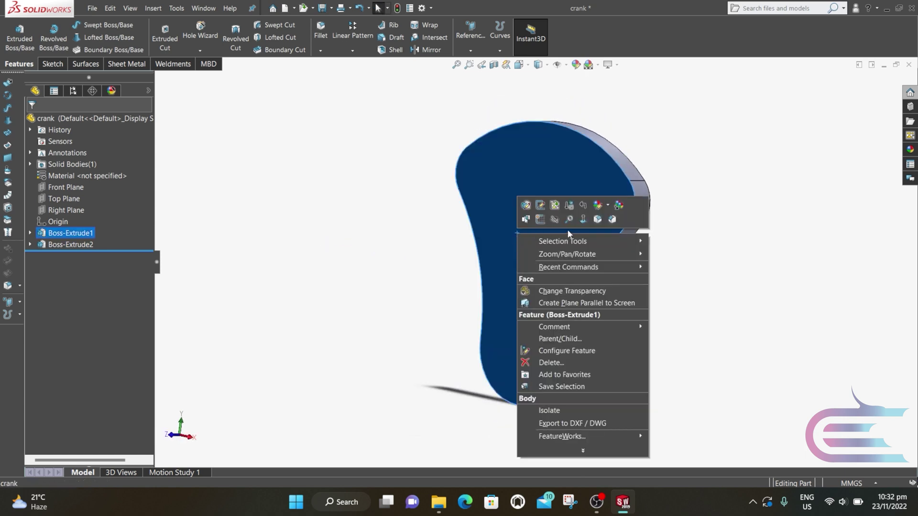
click(583, 219)
right_click(519, 245)
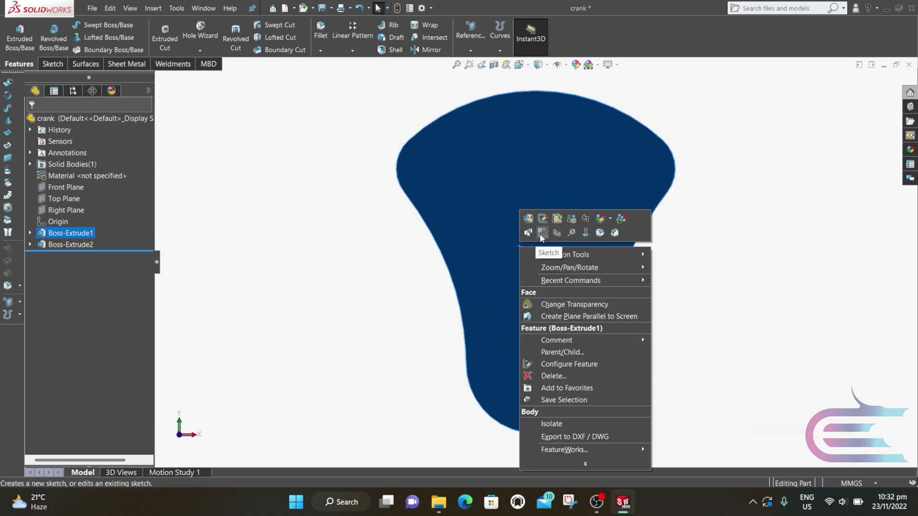
click(542, 218)
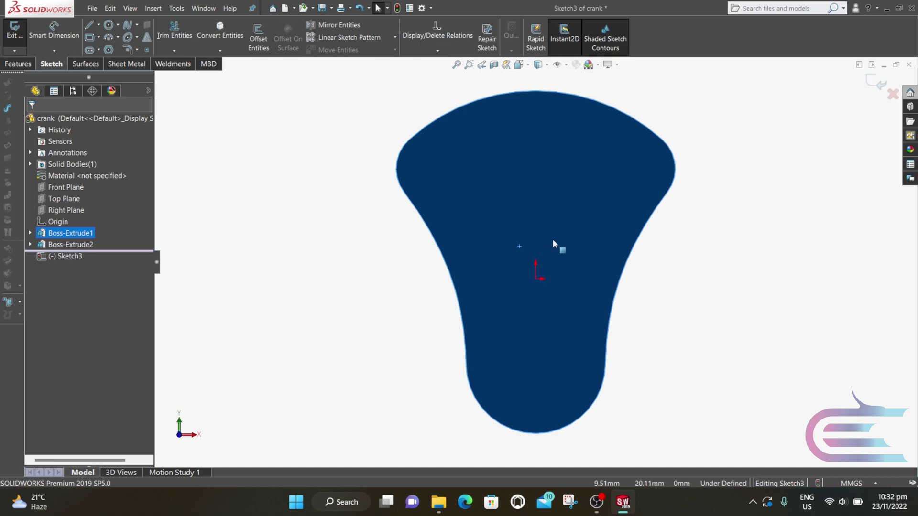
Draw a vertical centerline from the midpoint of the plate's upper edge to the lowest point of its rounded end
click(98, 25)
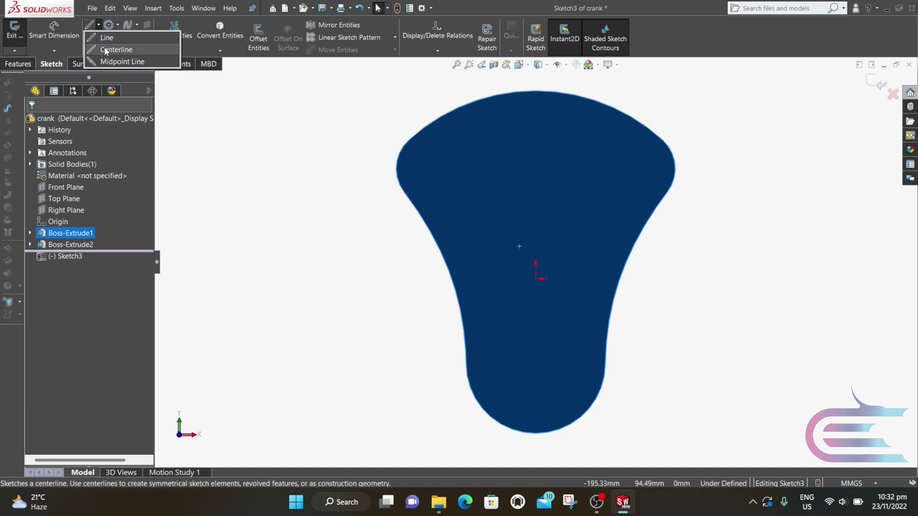
click(117, 47)
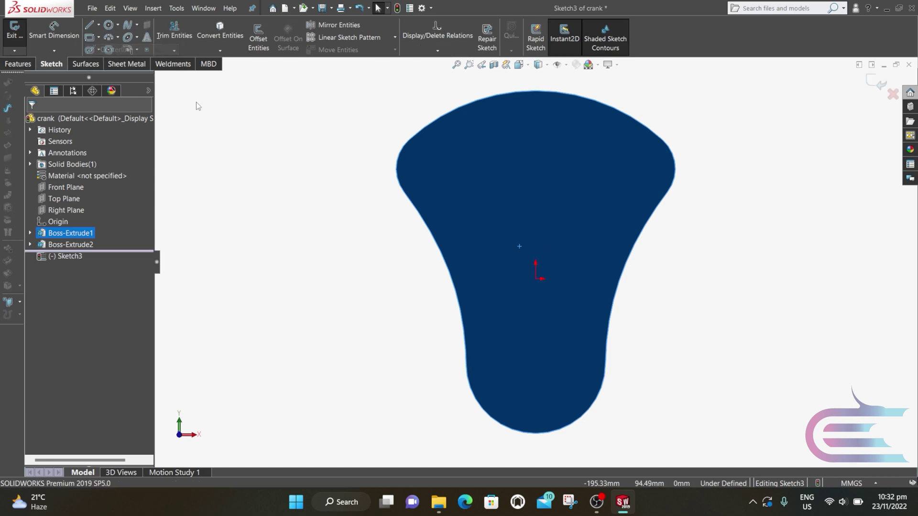
click(536, 90)
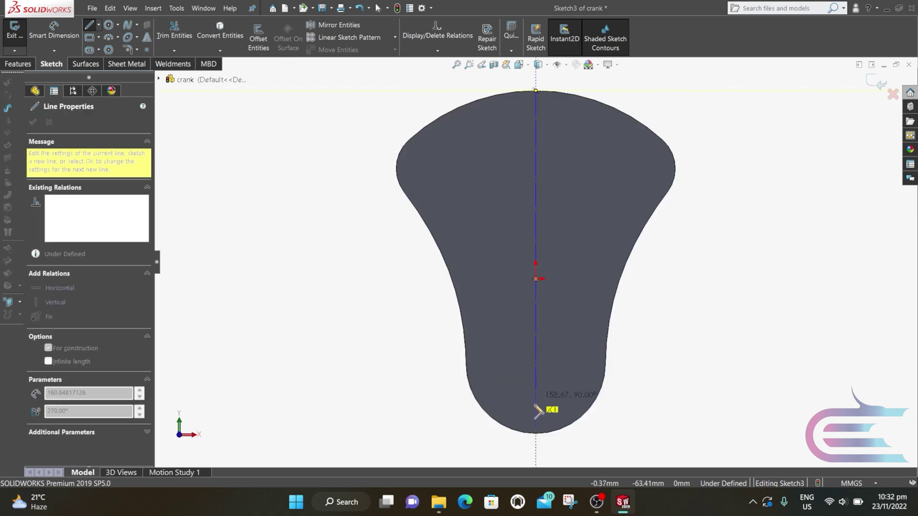
click(536, 433)
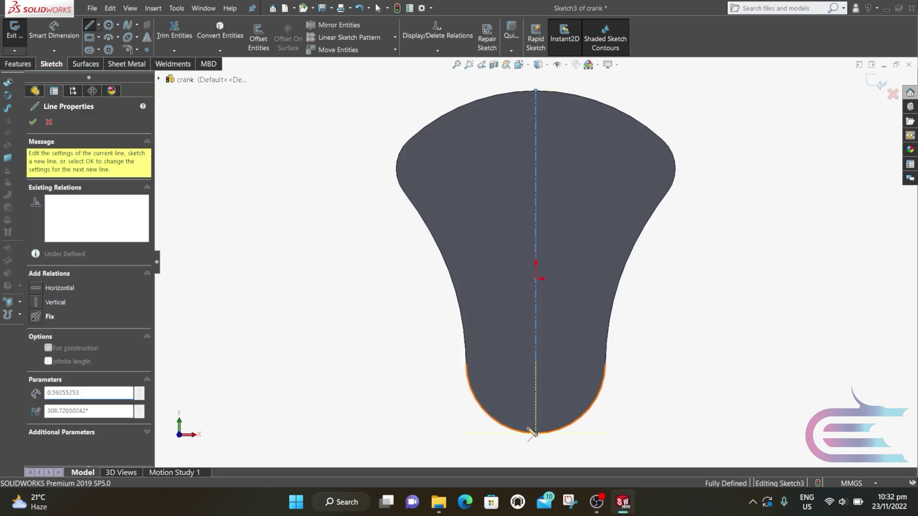
key(Escape)
Draw a circle about 37 mm in radius, centered on the midpoint of the vertical centerline
click(113, 24)
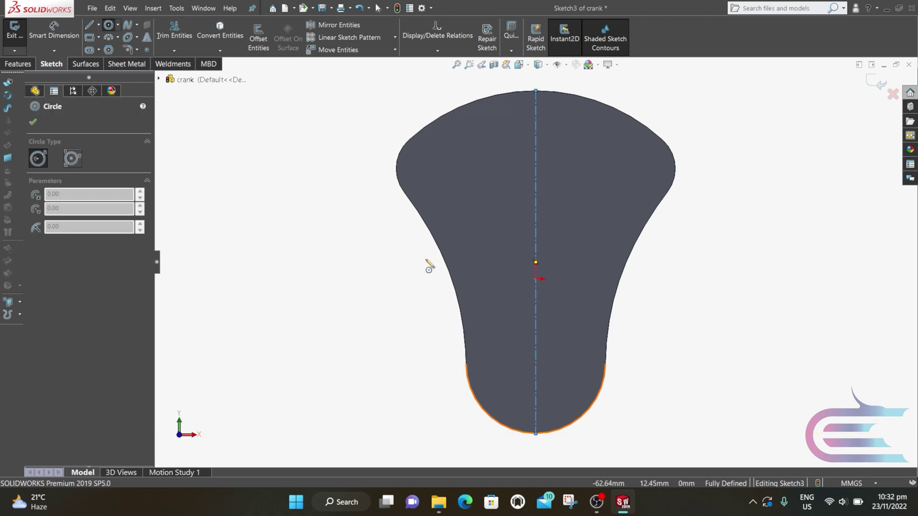
click(535, 262)
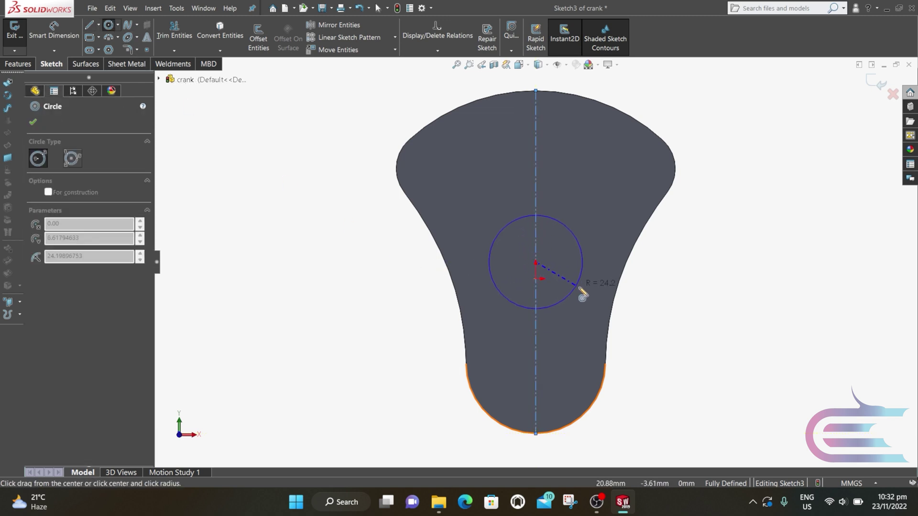
click(594, 306)
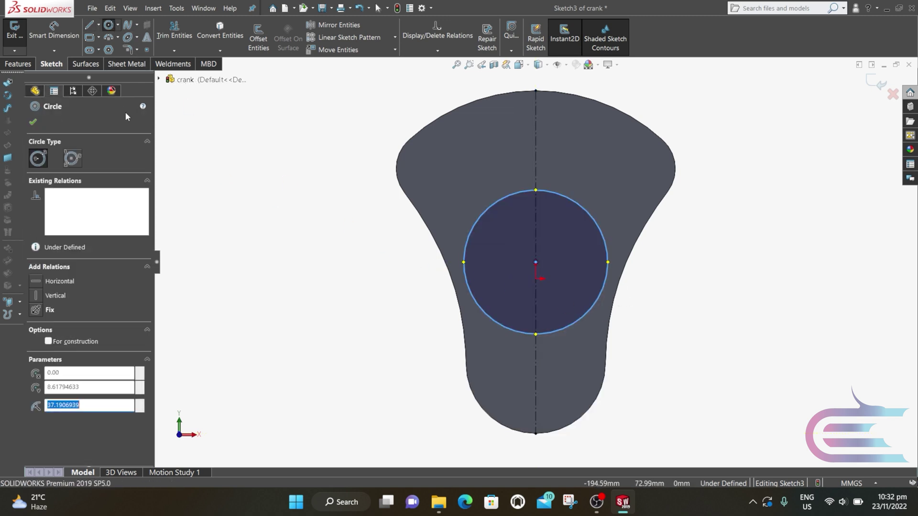
key(Escape)
Dimension the circle on the plate's front face with a diameter of 72 mm
click(503, 197)
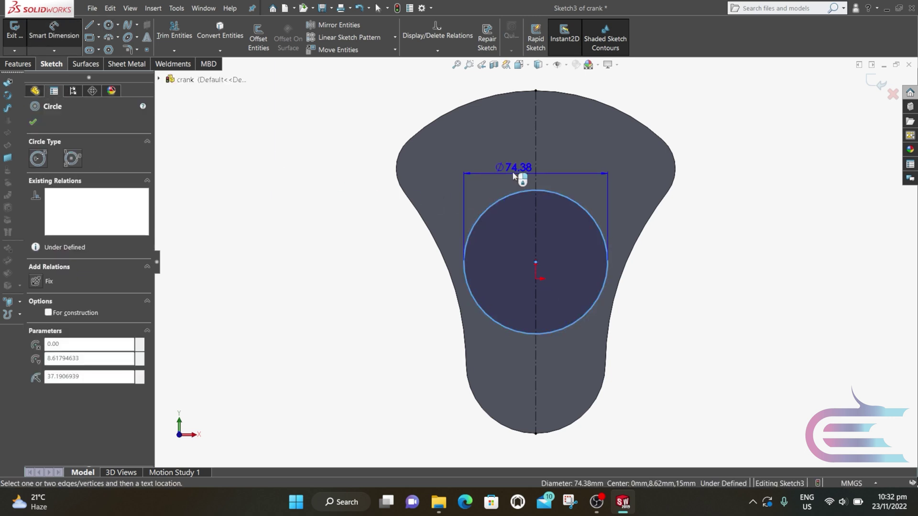
click(513, 173)
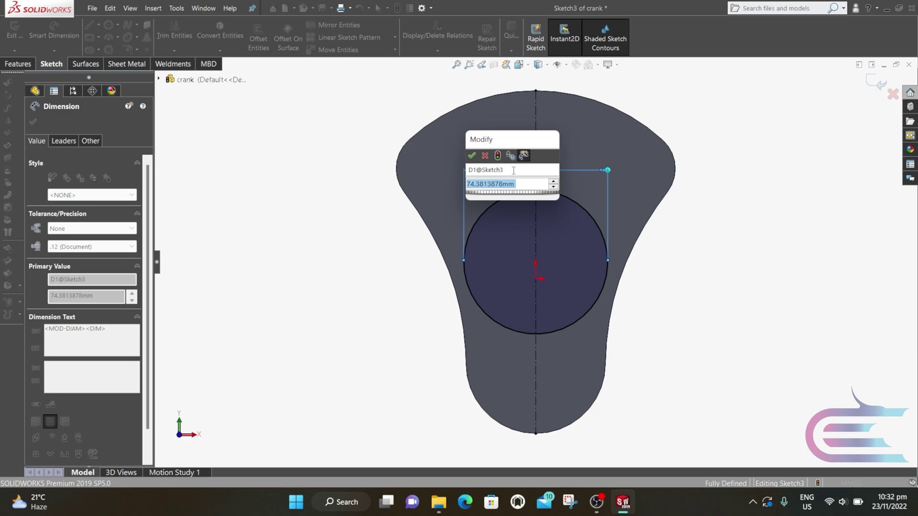
text(72)
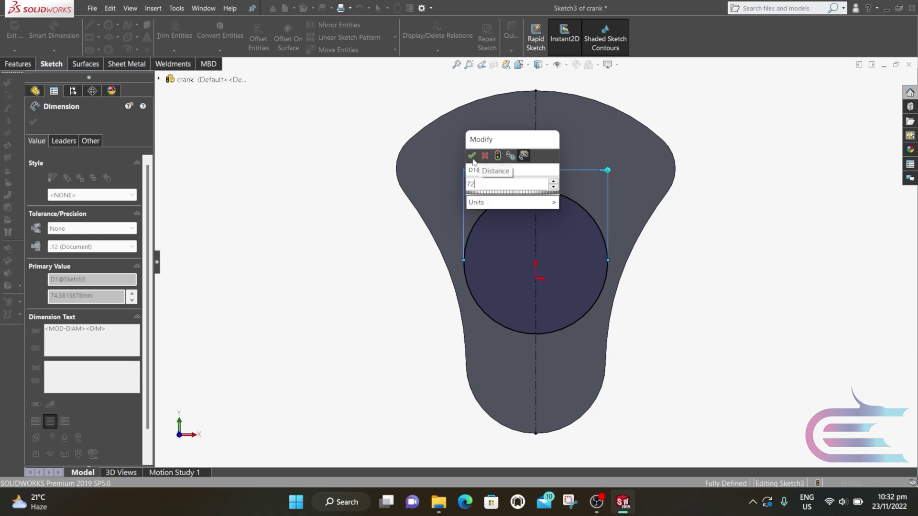
click(472, 156)
Extrude the 72 mm circle 38 mm outward from the plate's front face, merged with the plate
scroll(473, 182, up, 2)
middle_drag(480, 196, 438, 209)
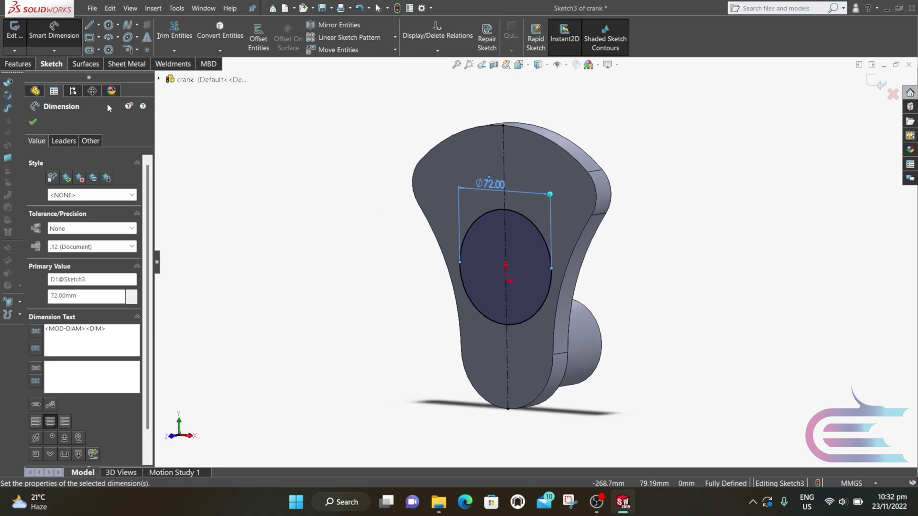
click(27, 64)
click(20, 33)
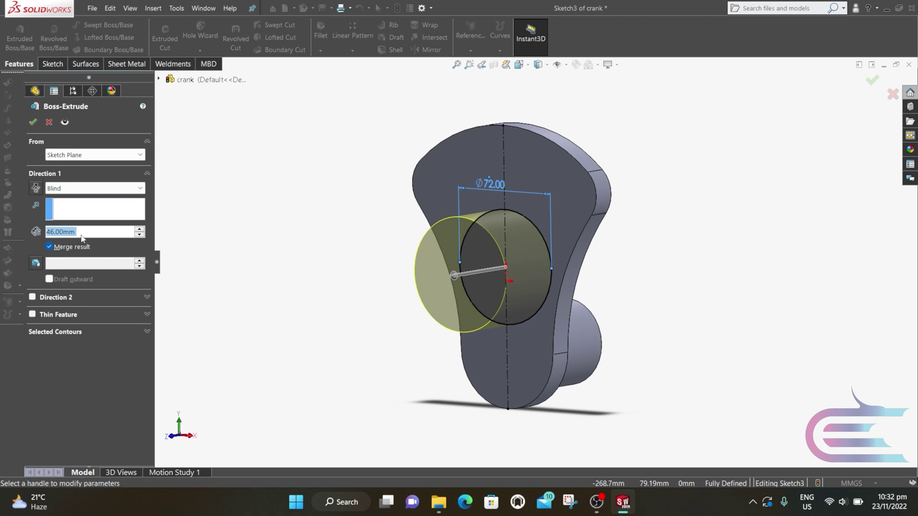
text(38)
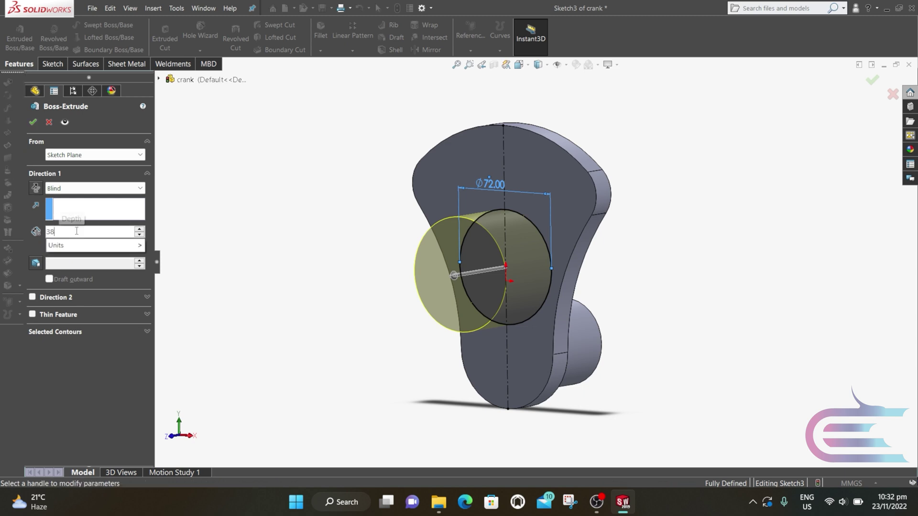
key(Return)
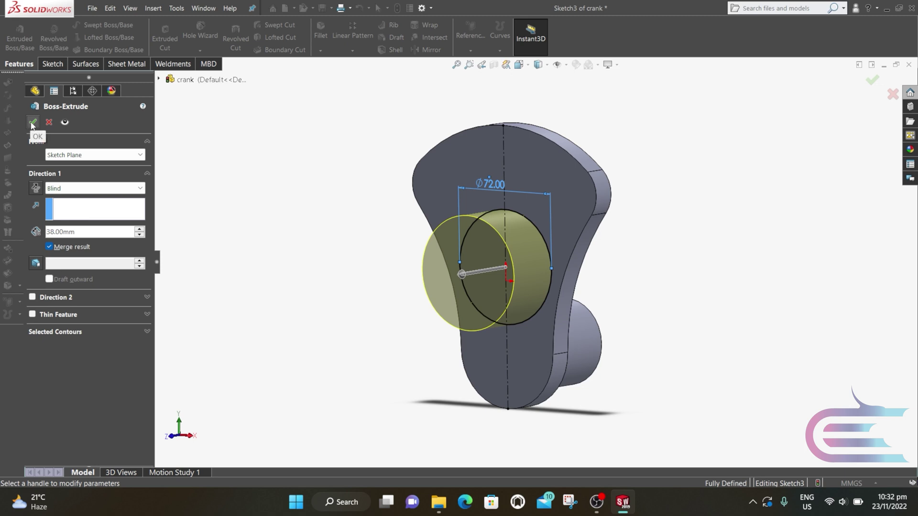
click(32, 123)
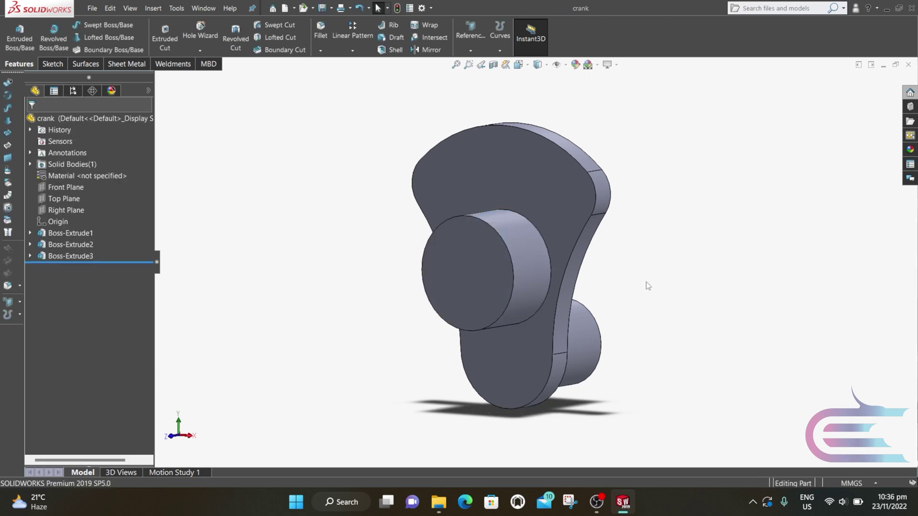
Create a reference plane midway between the end face of the 54 mm boss and the plate's back face
middle_drag(647, 282, 537, 285)
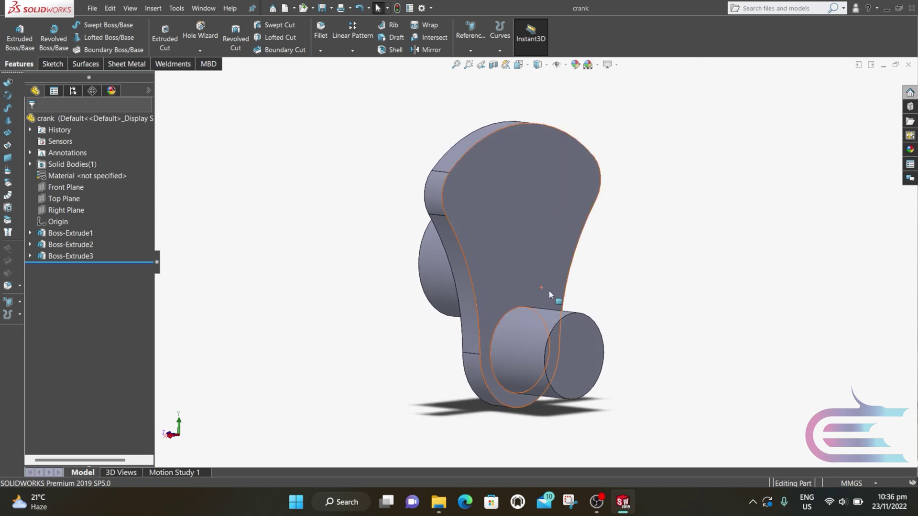
click(470, 36)
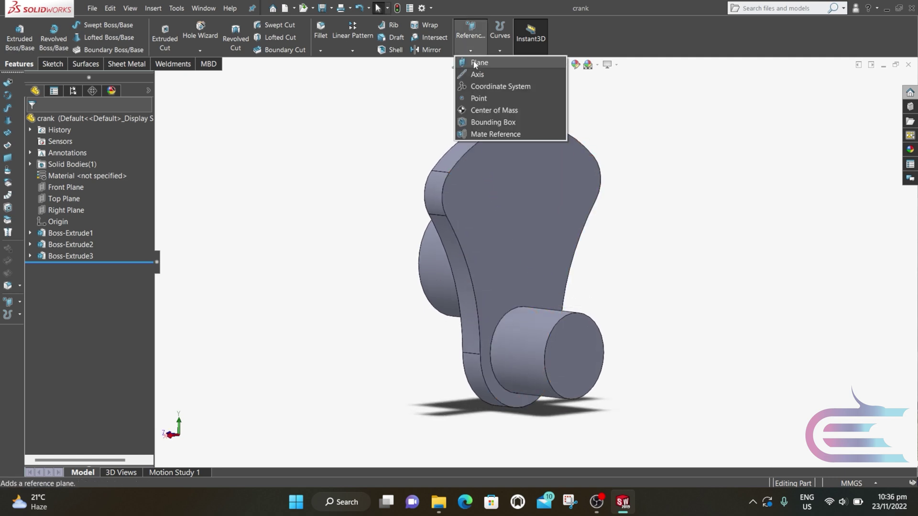
click(475, 62)
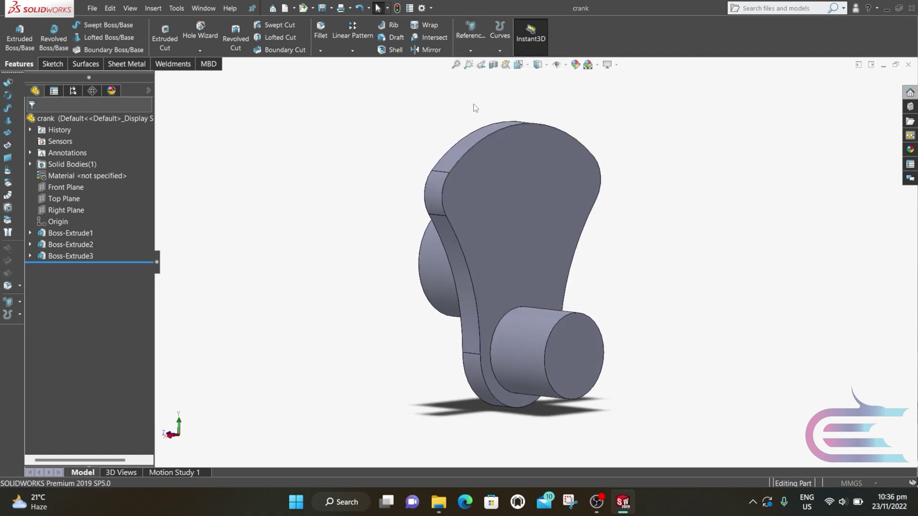
click(568, 354)
click(524, 258)
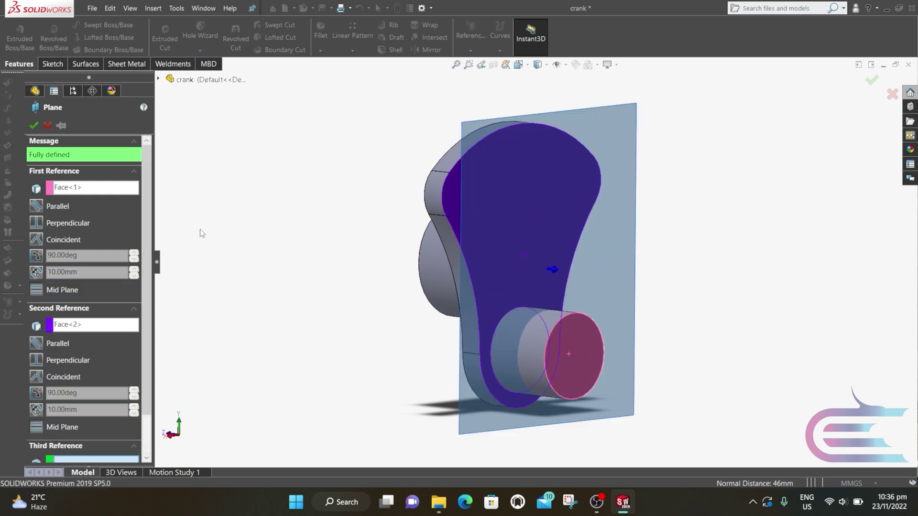
click(33, 127)
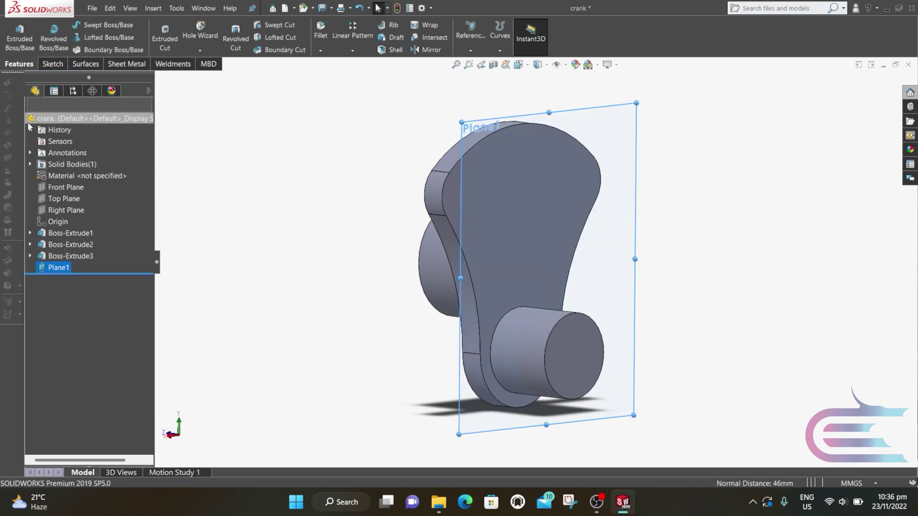
Mirror the whole crank body about the plane midway along the 54 mm boss, with merged solids
click(428, 50)
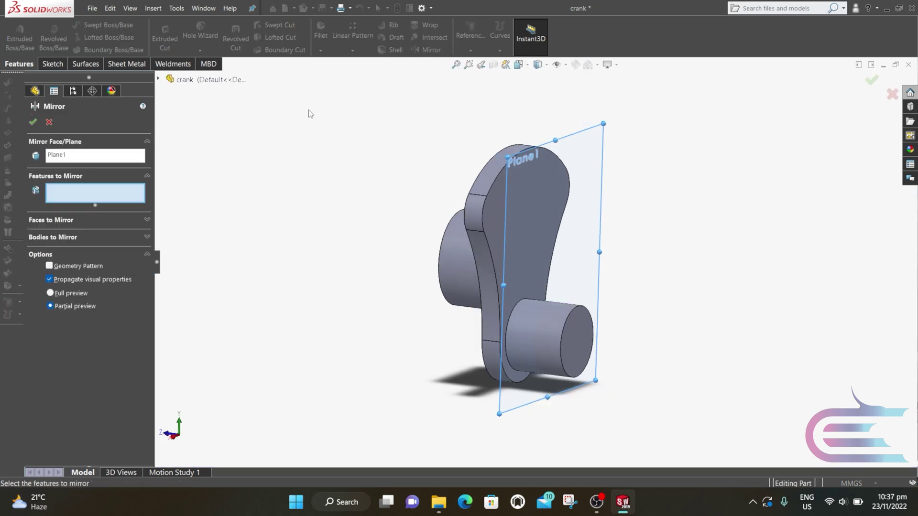
click(114, 238)
click(451, 252)
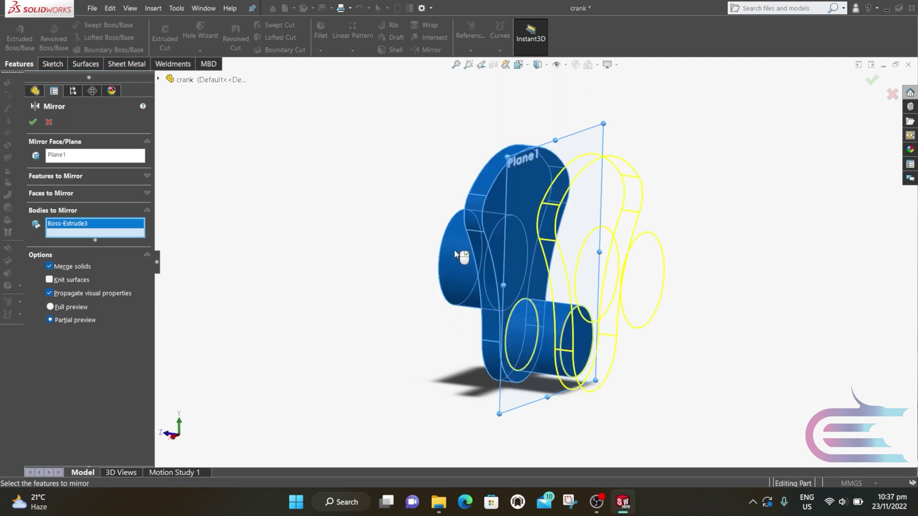
click(38, 124)
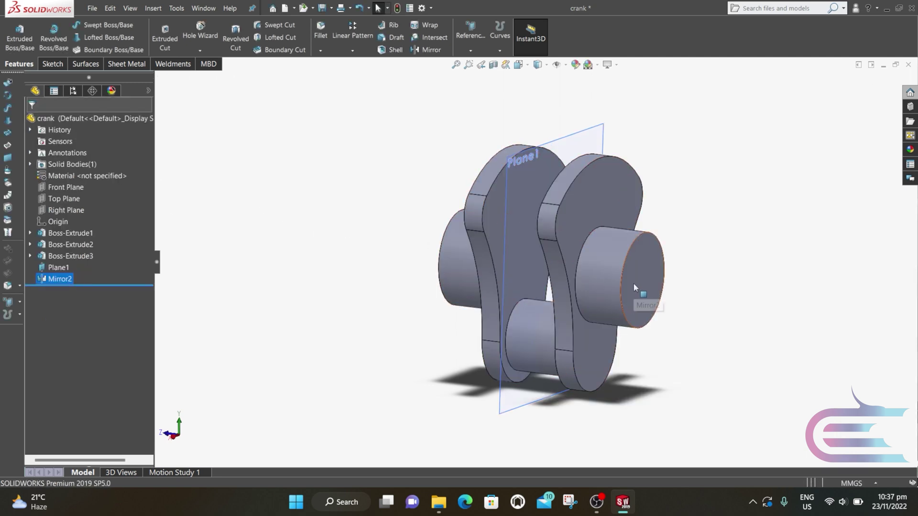
Create a reference plane midway between the end face of the mirrored 72 mm boss and the adjoining web face
click(470, 48)
click(475, 63)
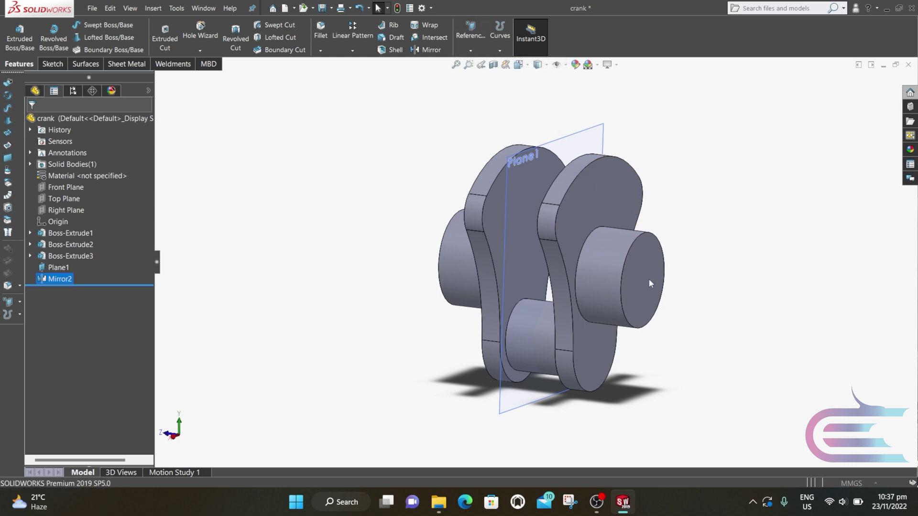
click(650, 283)
click(597, 220)
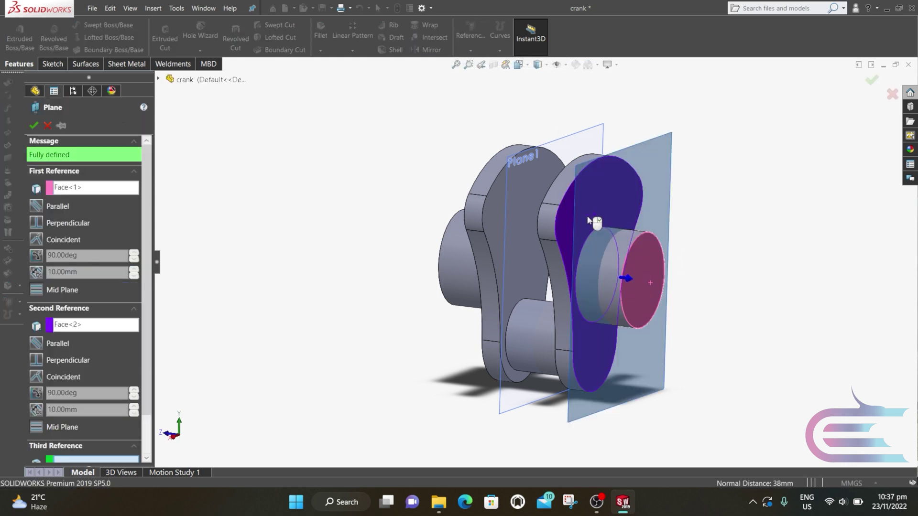
click(32, 126)
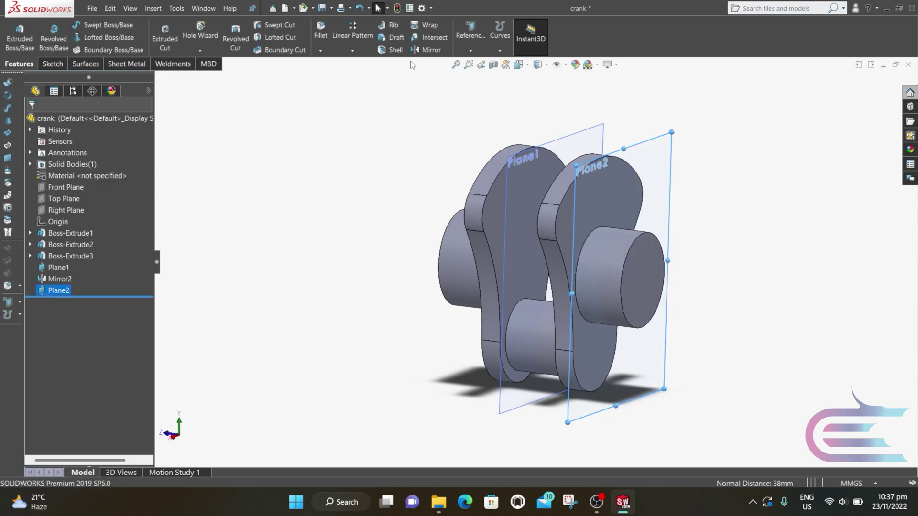
Mirror the two-web crank body about the plane midway along the mirrored 72 mm boss, with Merge solids turned off
click(433, 51)
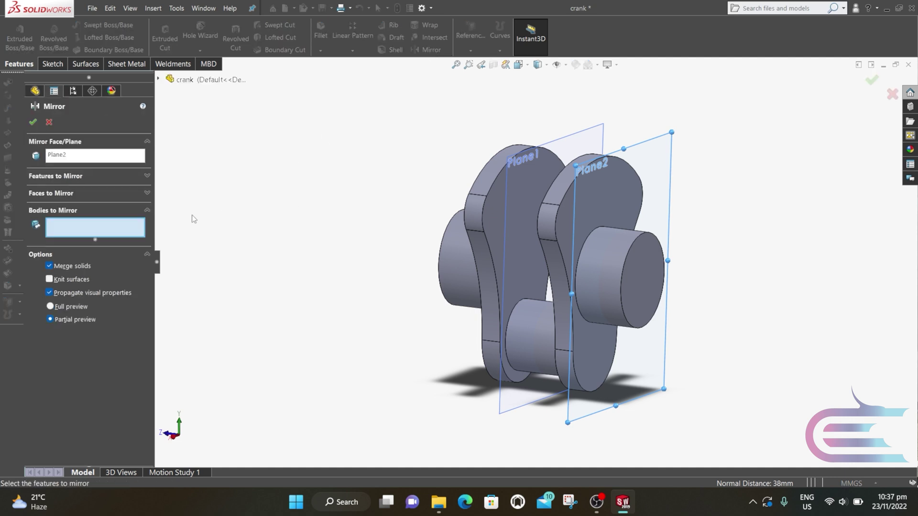
click(453, 265)
click(452, 269)
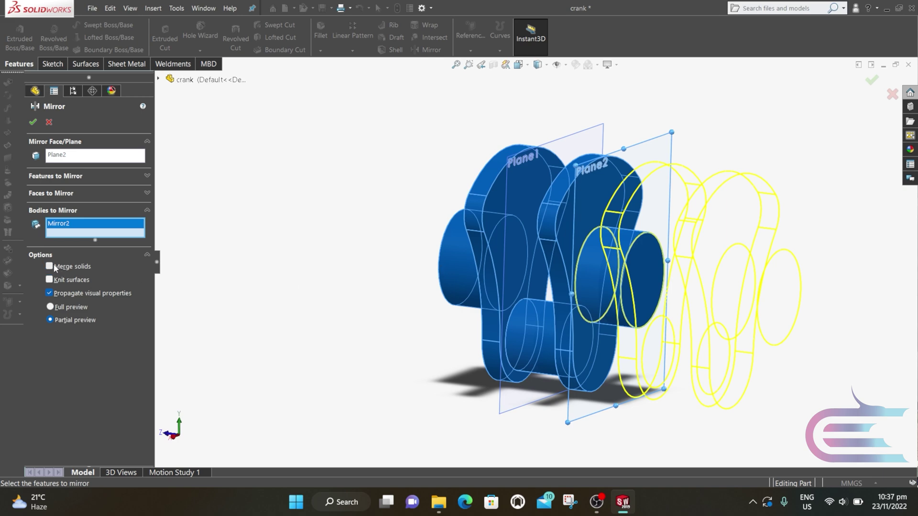
scroll(369, 264, up, 3)
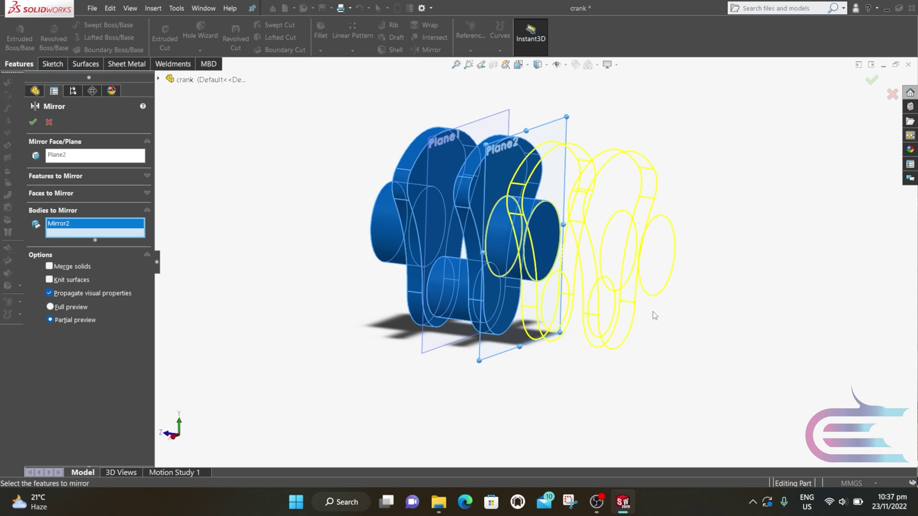
click(32, 123)
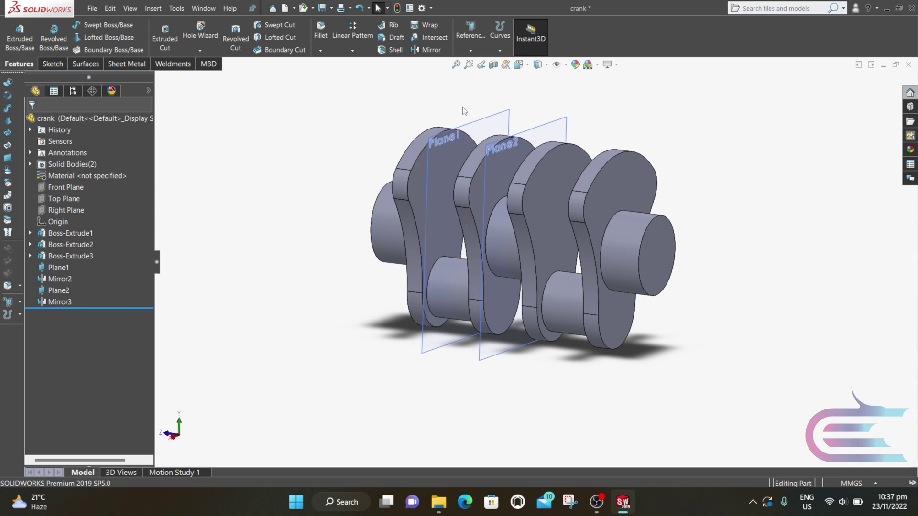
Create a reference plane midway between the end face of the newest mirrored body's outer boss and the adjoining web face
click(474, 52)
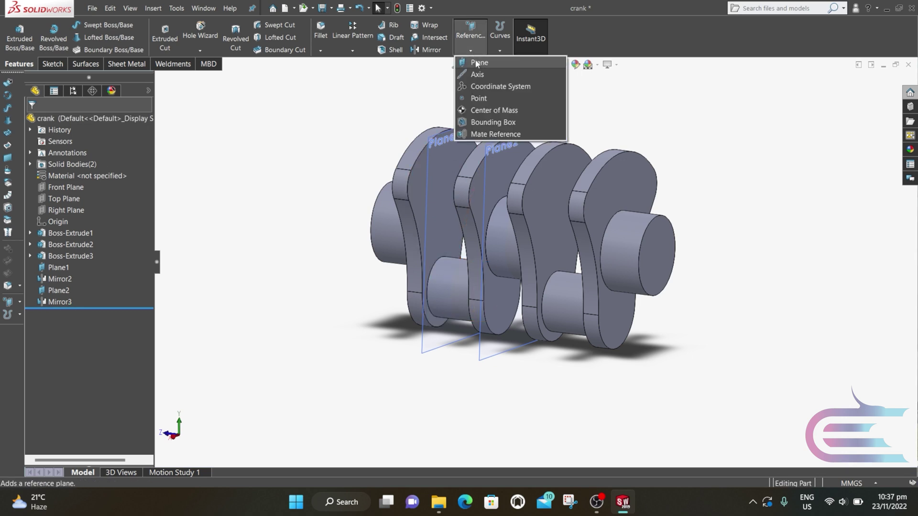
click(474, 65)
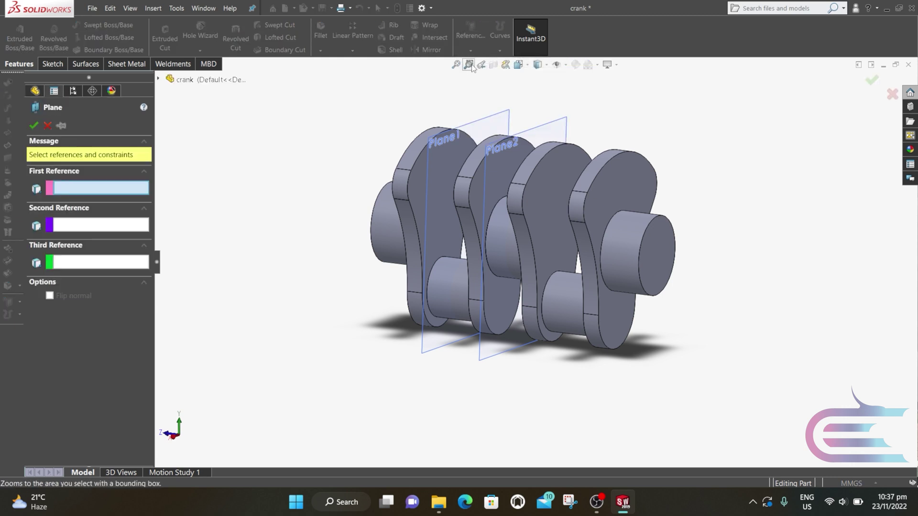
click(658, 254)
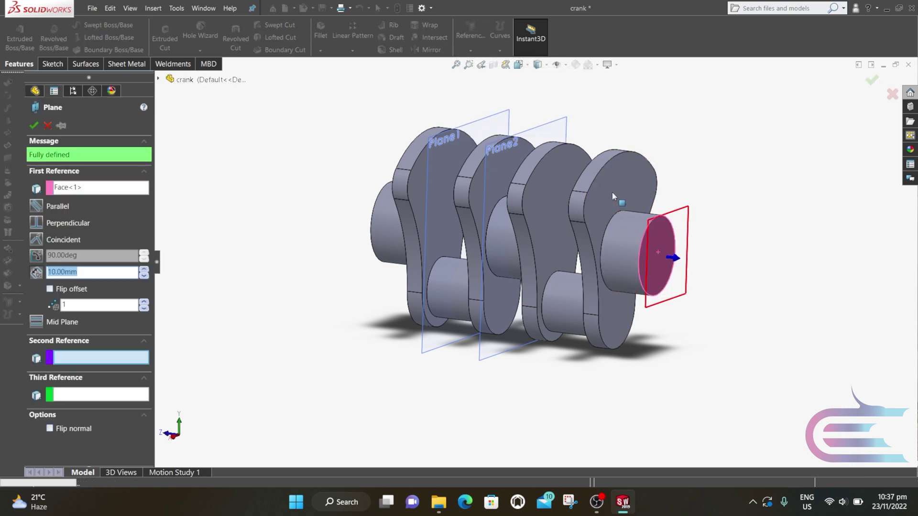
click(612, 193)
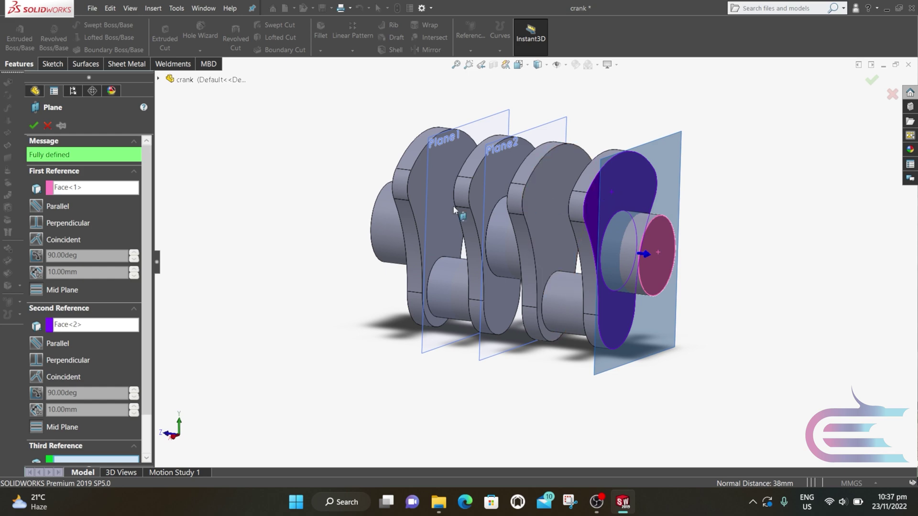
click(33, 126)
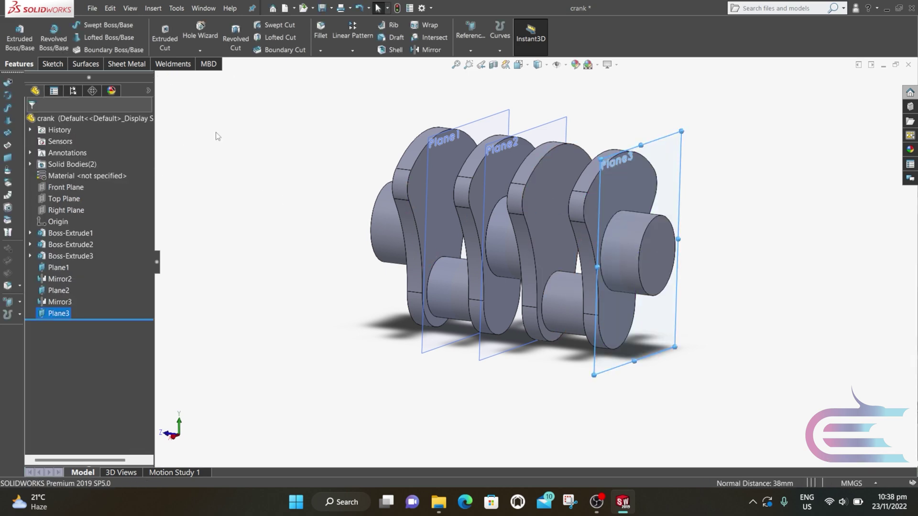
Mirror the second two-web crank body about the new mid-boss plane, with Merge solids turned off
click(426, 50)
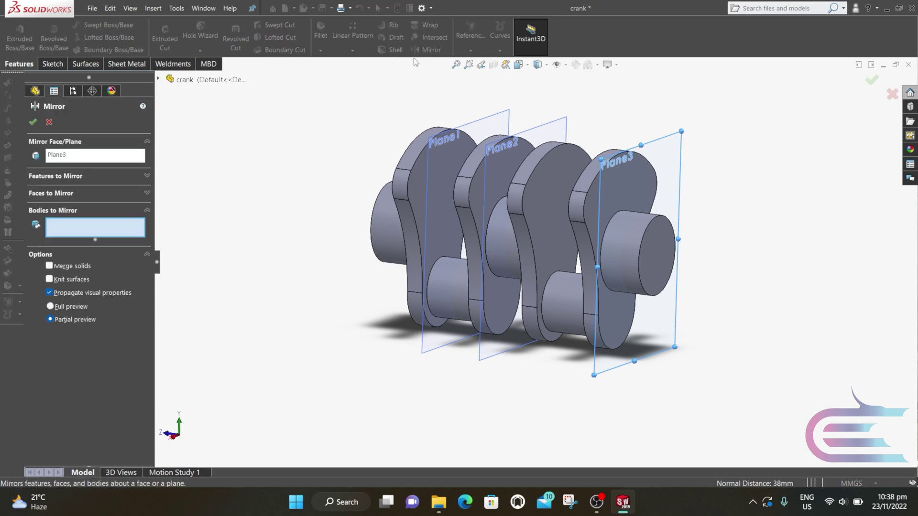
click(522, 260)
middle_drag(534, 253, 524, 220)
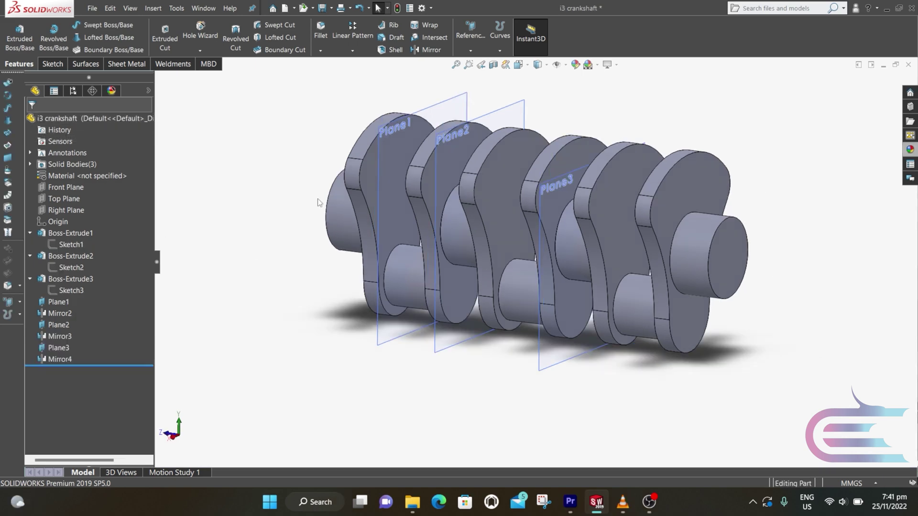
Rotate the middle two-web crank body by -120° about the Z axis with Move/Copy Body, without copying it
middle_drag(315, 190, 411, 219)
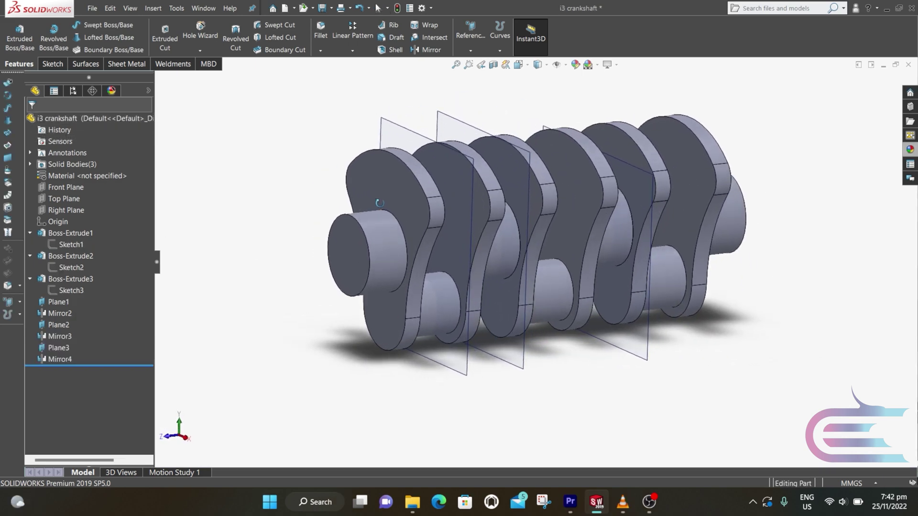
click(154, 9)
mouse_move(200, 48)
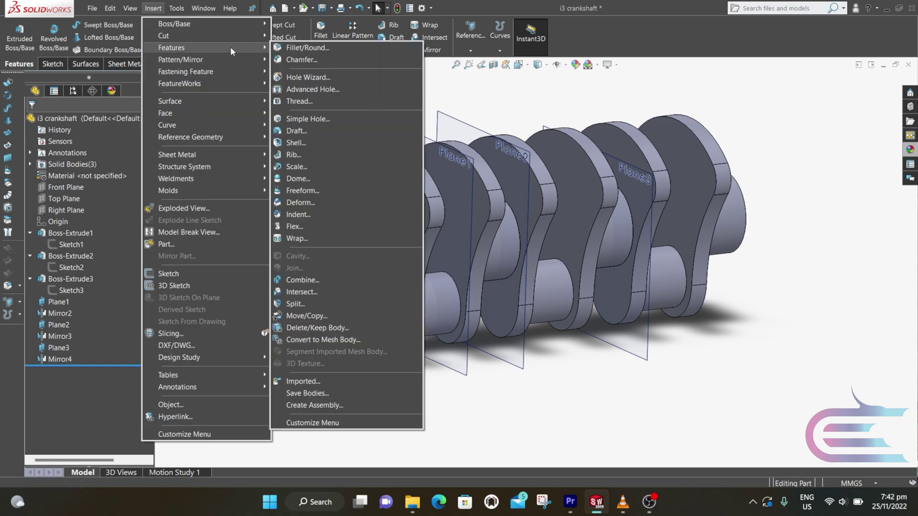
click(320, 315)
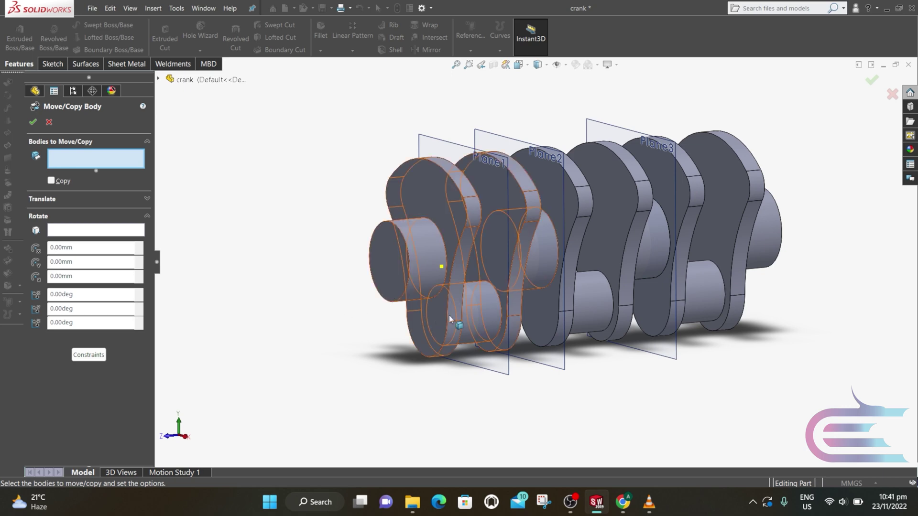
click(581, 310)
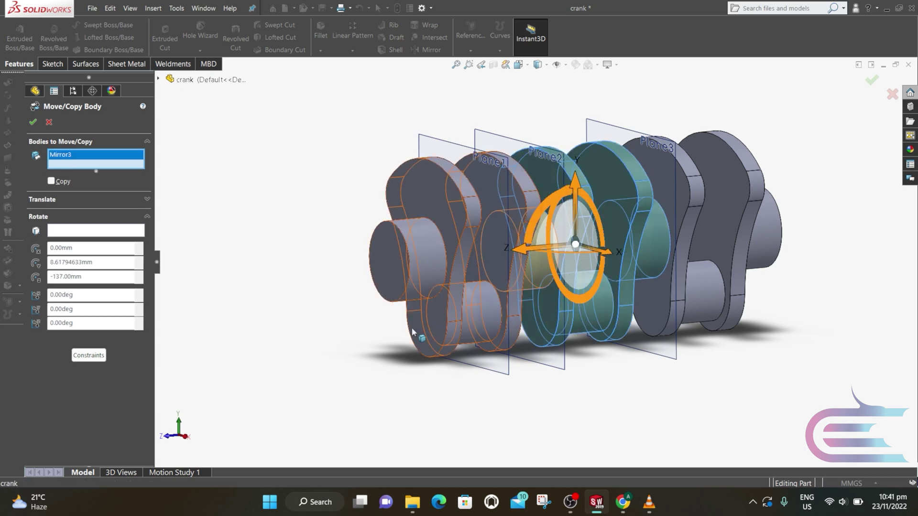
click(51, 322)
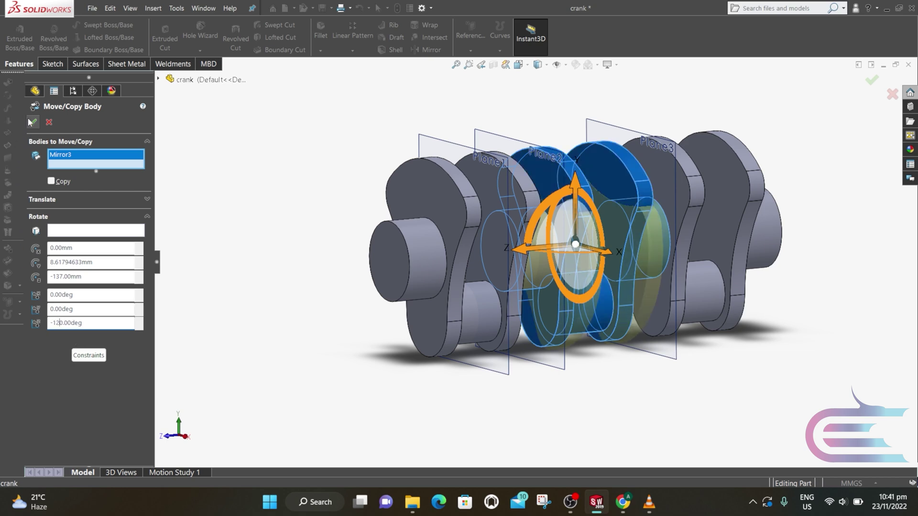
click(32, 122)
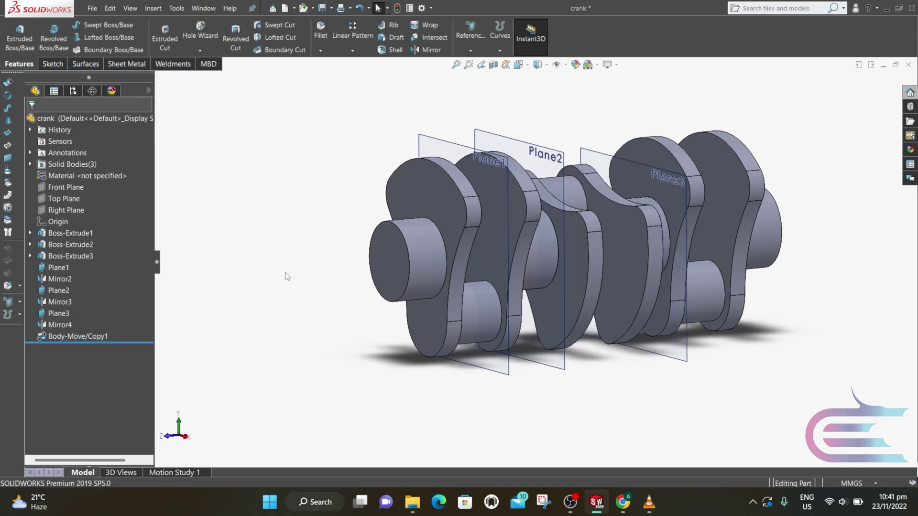
Rotate the third two-web crank body by -240° about the Z axis with Move/Copy Body, without copying it
scroll(703, 284, down, 2)
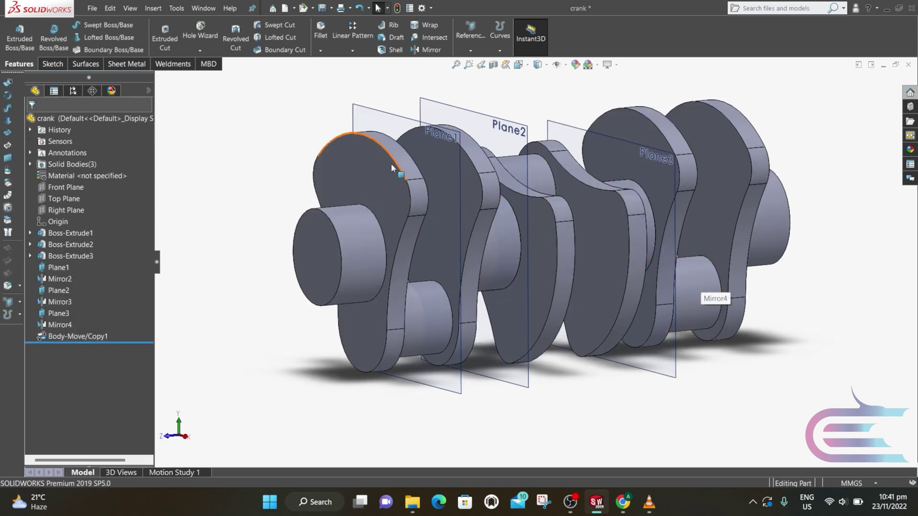
click(153, 8)
mouse_move(168, 47)
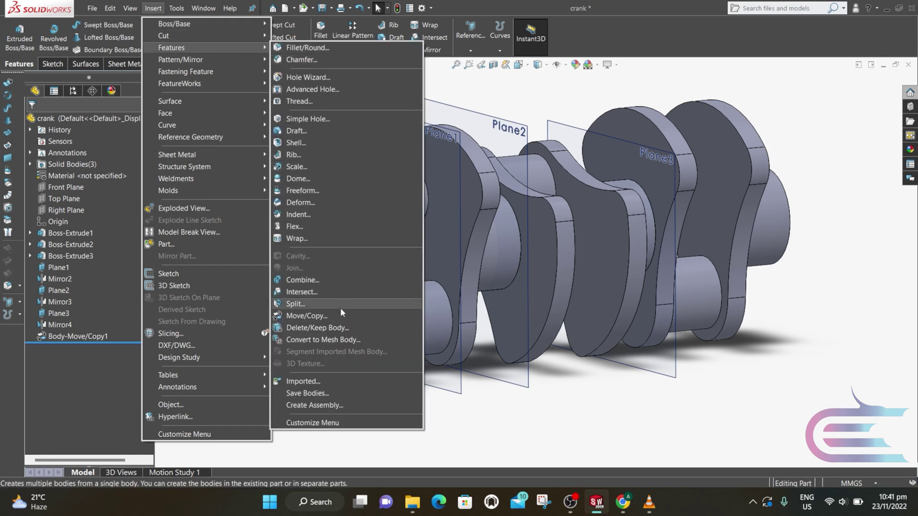
click(340, 312)
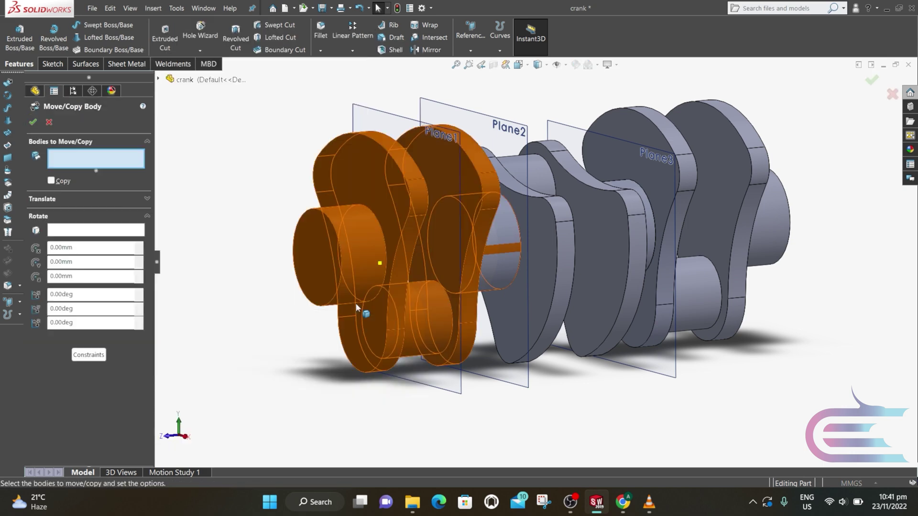
click(682, 305)
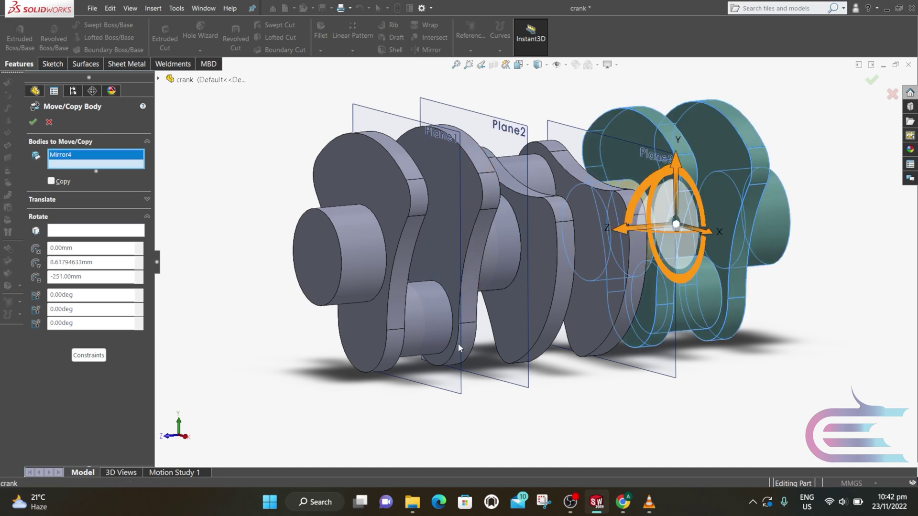
click(54, 323)
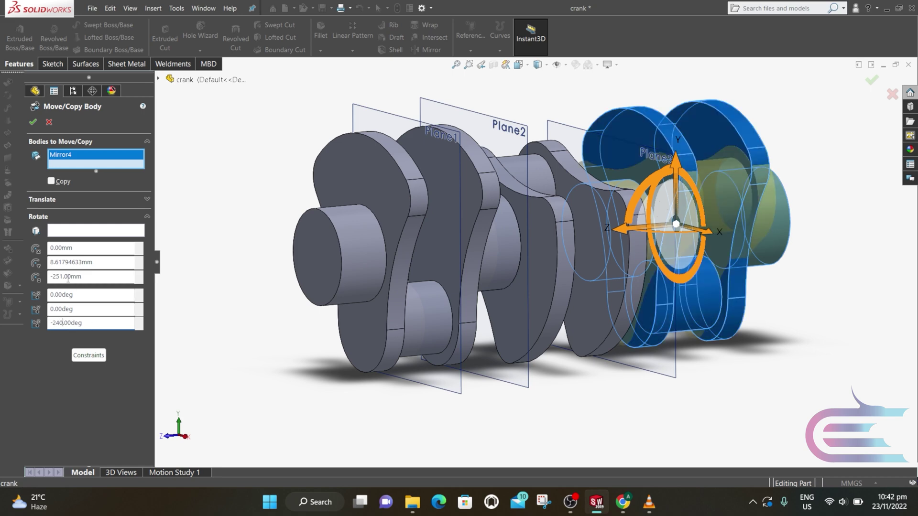
click(33, 122)
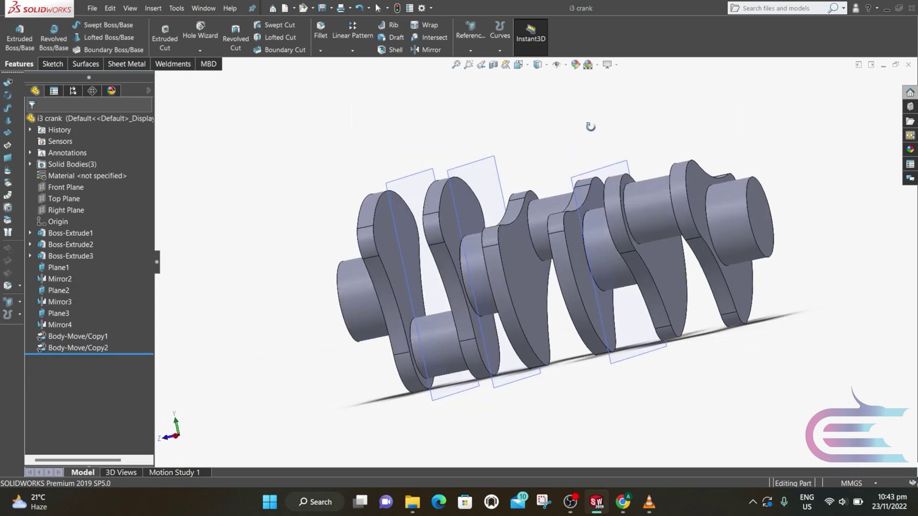
Create a reference plane midway between the end face of the rotated third body's outer boss and its adjoining web face
middle_drag(590, 127, 561, 200)
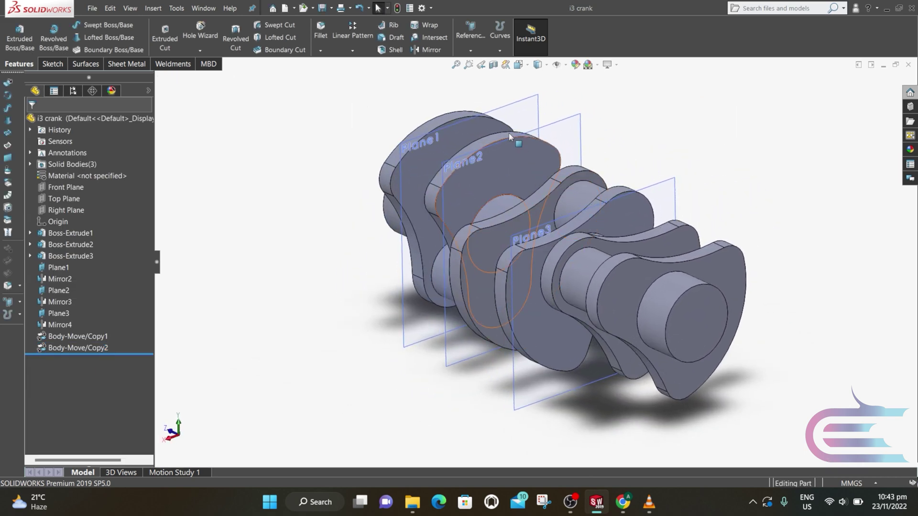
click(473, 52)
click(477, 62)
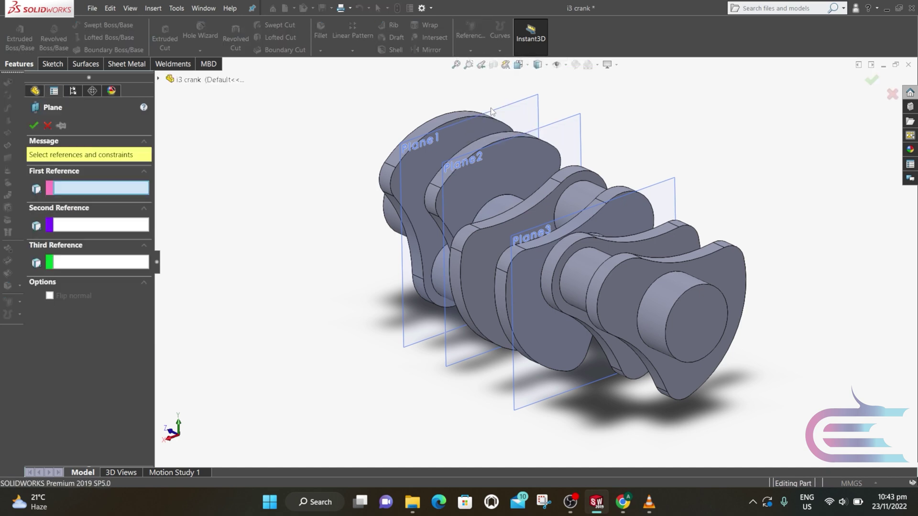
click(706, 321)
click(629, 289)
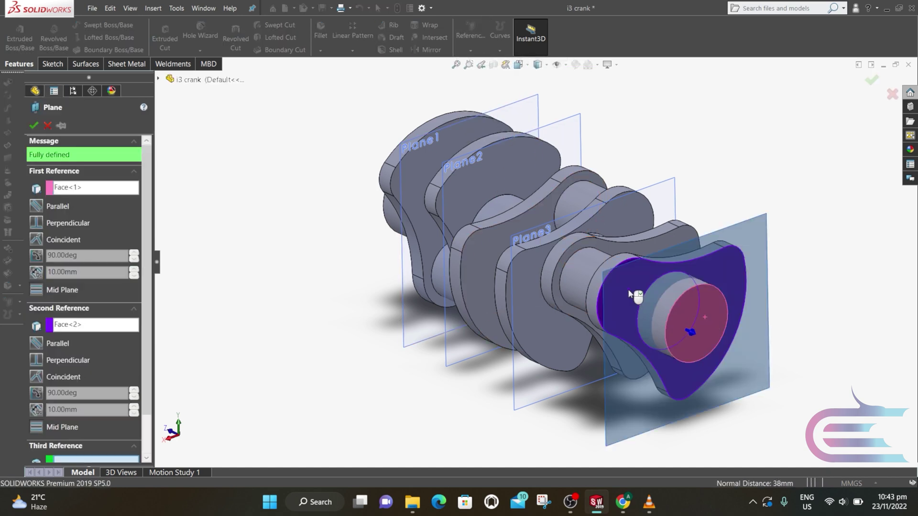
click(33, 126)
Mirror all three two-web crank bodies about the plane midway along the third body's end boss, with Merge solids turned off
scroll(586, 292, up, 3)
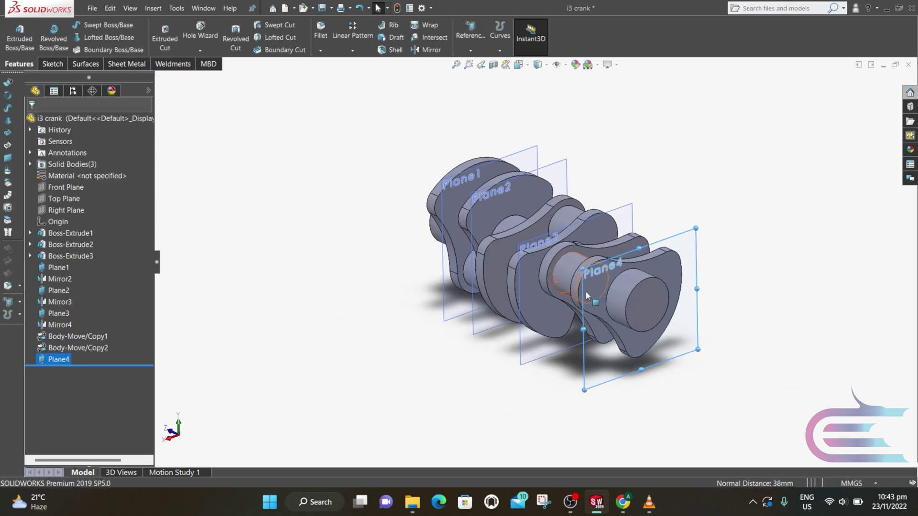
scroll(661, 318, down, 3)
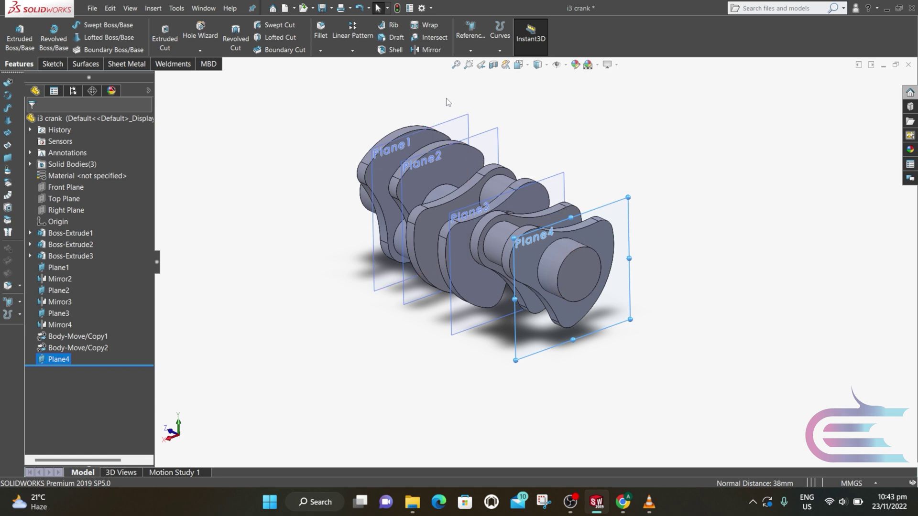
click(430, 52)
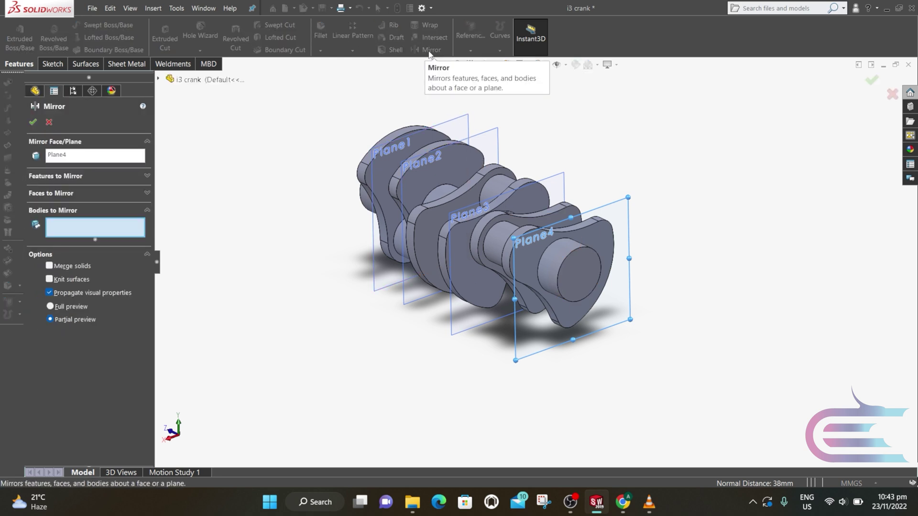
click(366, 192)
click(436, 215)
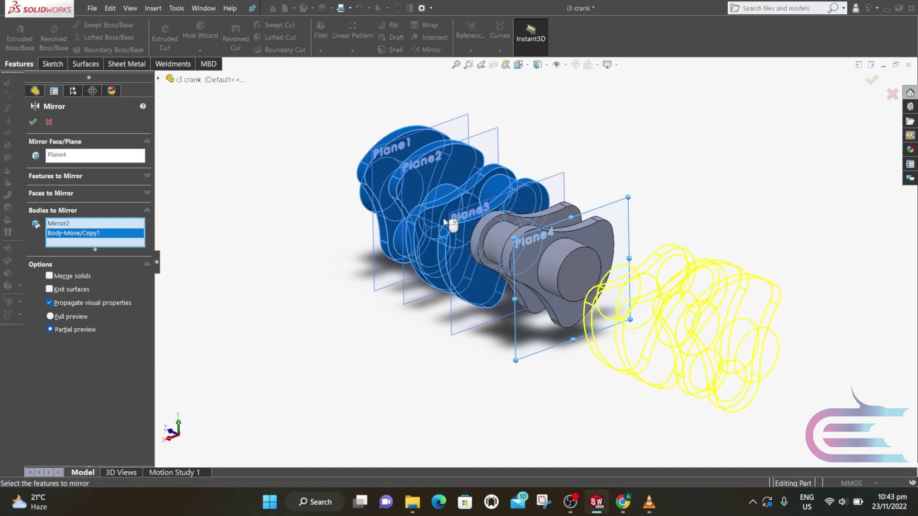
click(483, 231)
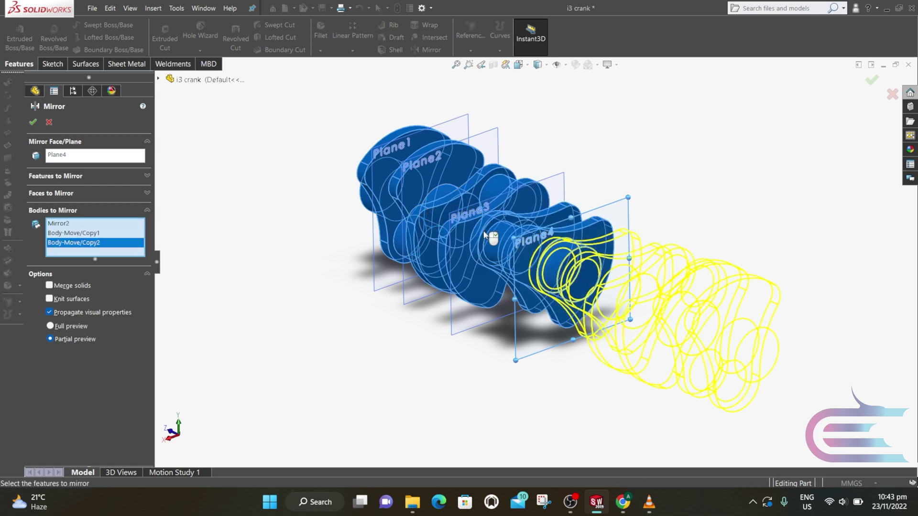
click(33, 122)
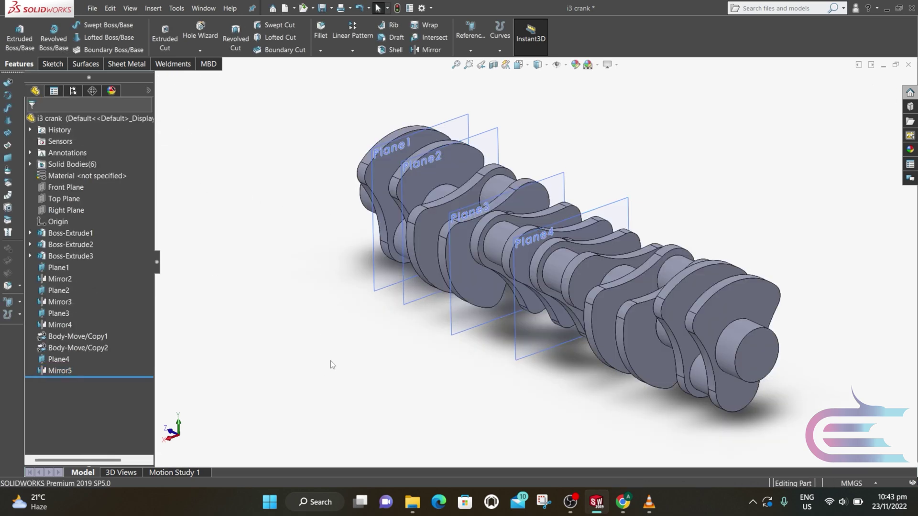
Sketch a circle about 50 mm in diameter on the end face of the crankshaft's first shaft boss, centred on the boss
mouse_move(334, 361)
middle_down()
mouse_move(442, 356)
mouse_move(423, 345)
mouse_move(332, 336)
mouse_move(337, 352)
middle_up()
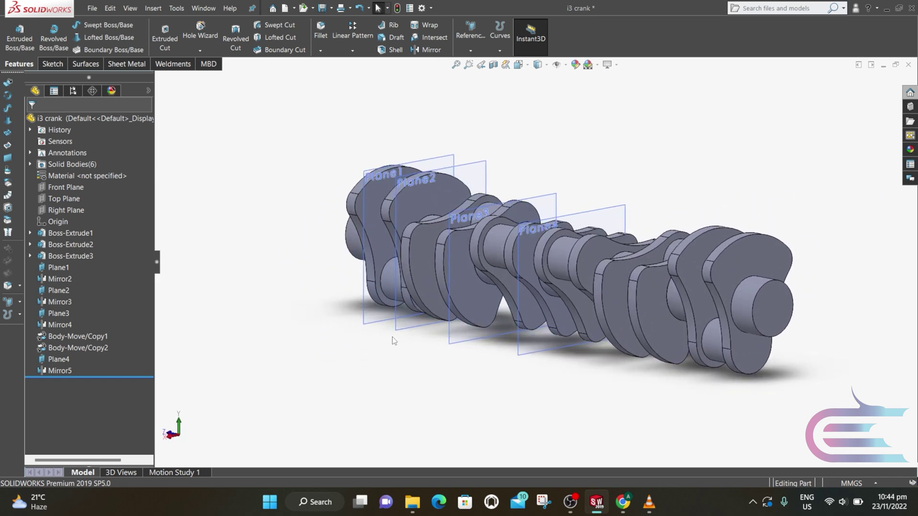
middle_drag(394, 341, 505, 374)
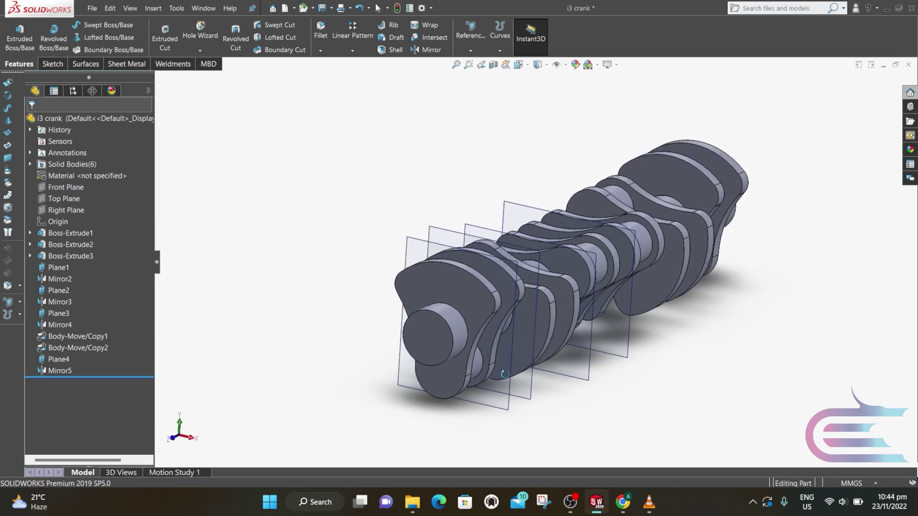
right_click(434, 339)
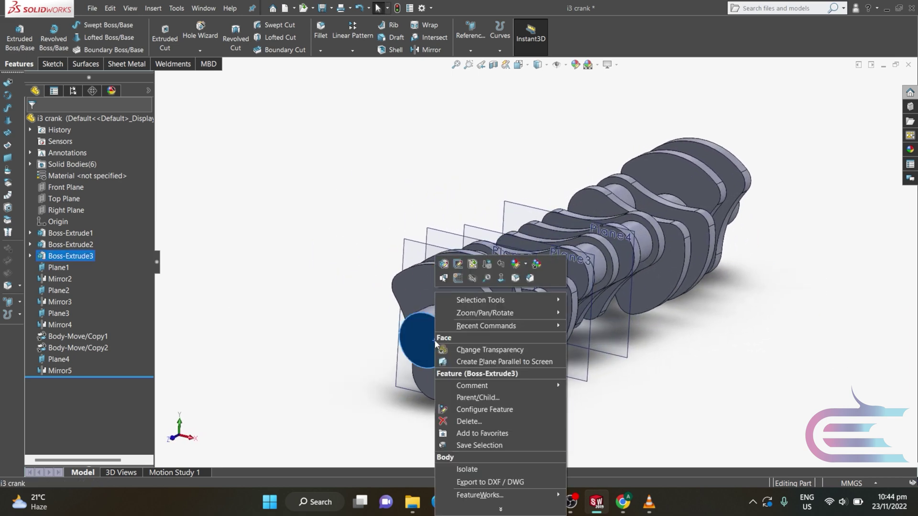
click(490, 281)
right_click(519, 281)
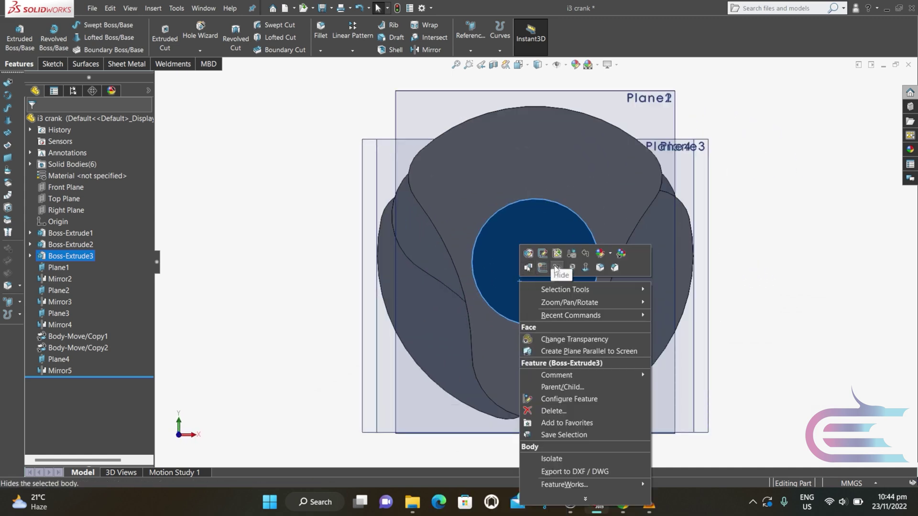
click(542, 268)
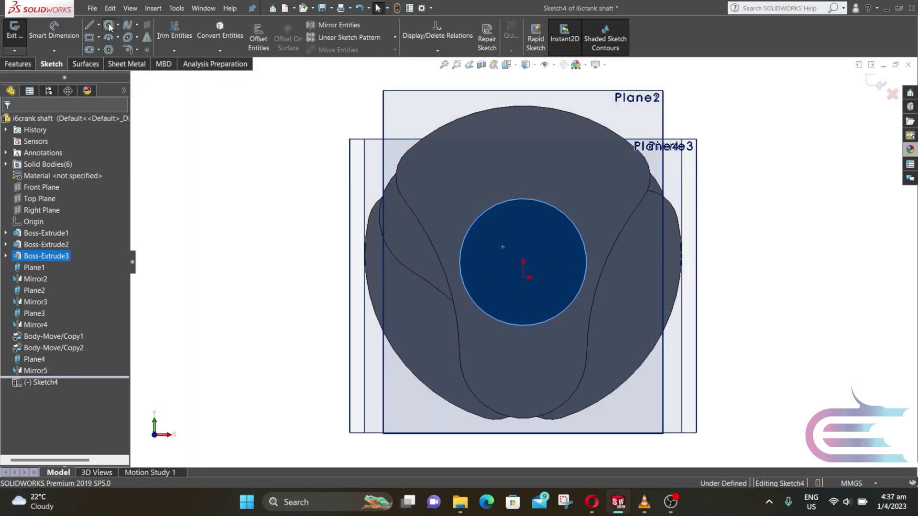
click(108, 24)
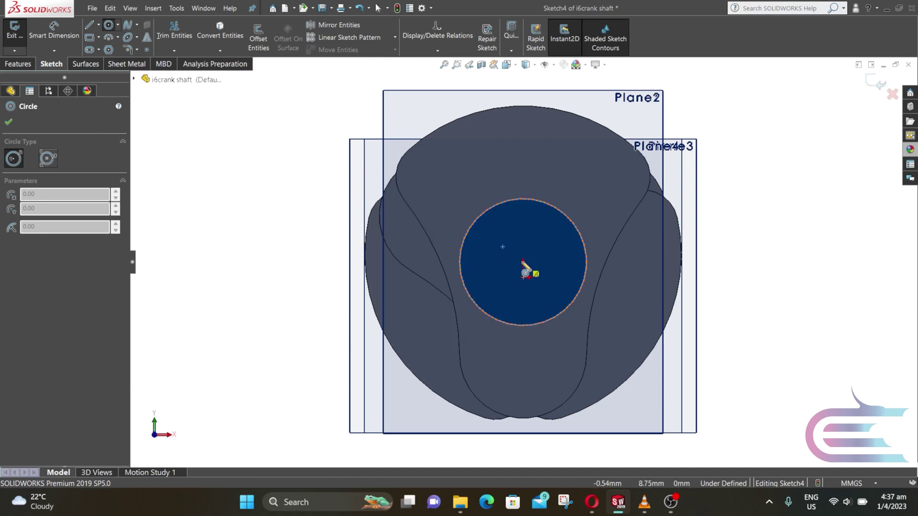
click(523, 262)
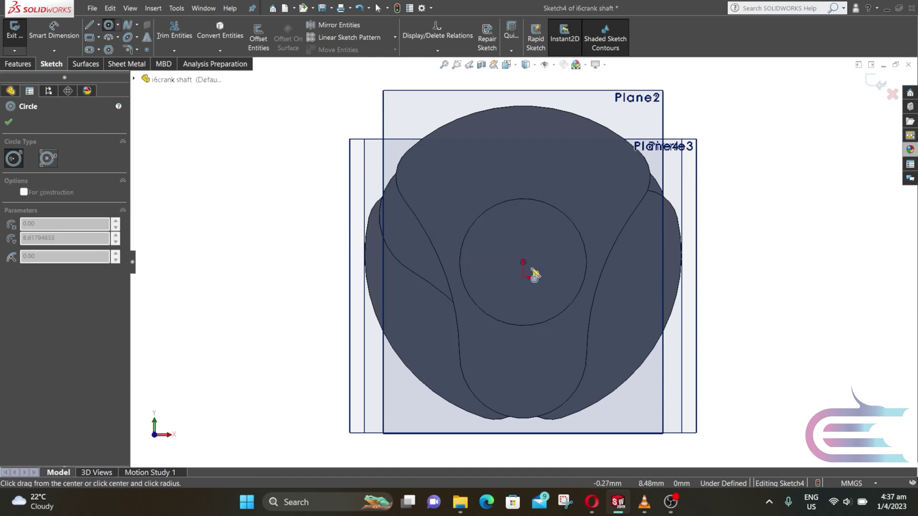
click(551, 302)
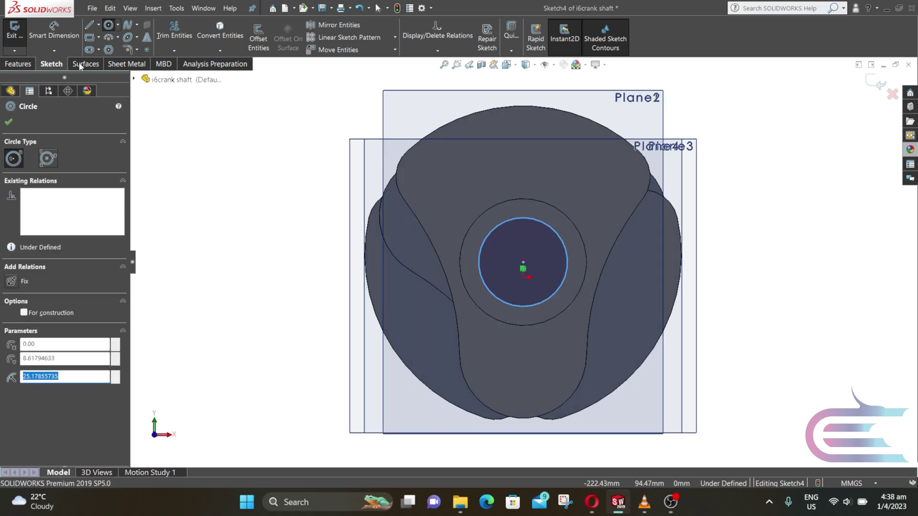
Dimension the circle on the shaft's end face to a diameter of 40 mm
click(63, 40)
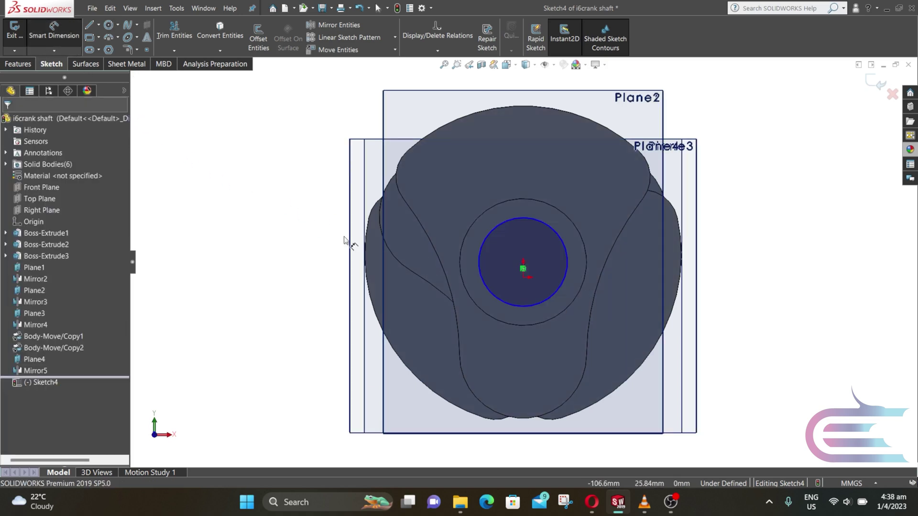
click(519, 308)
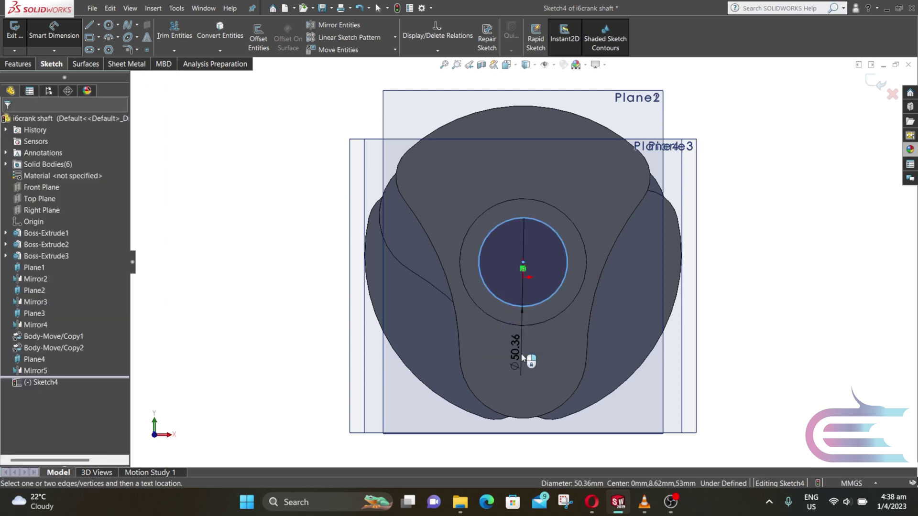
click(523, 358)
text(40)
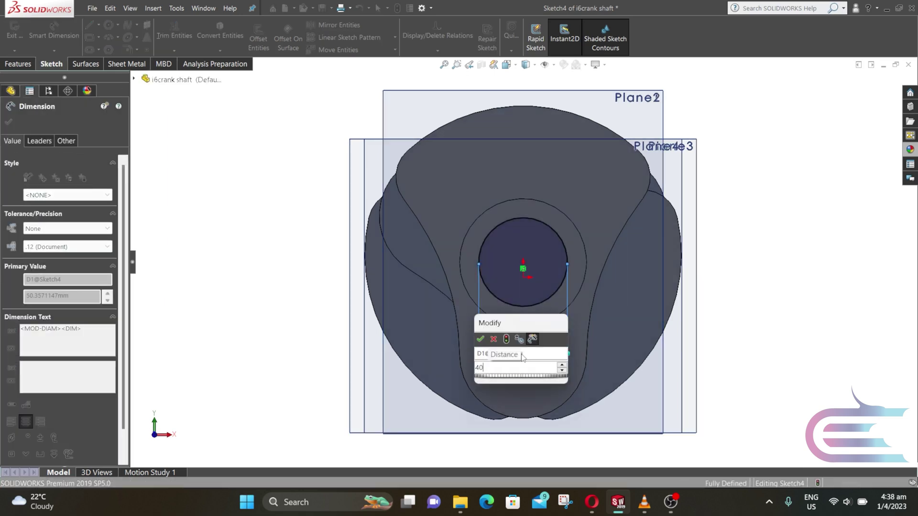
key(Return)
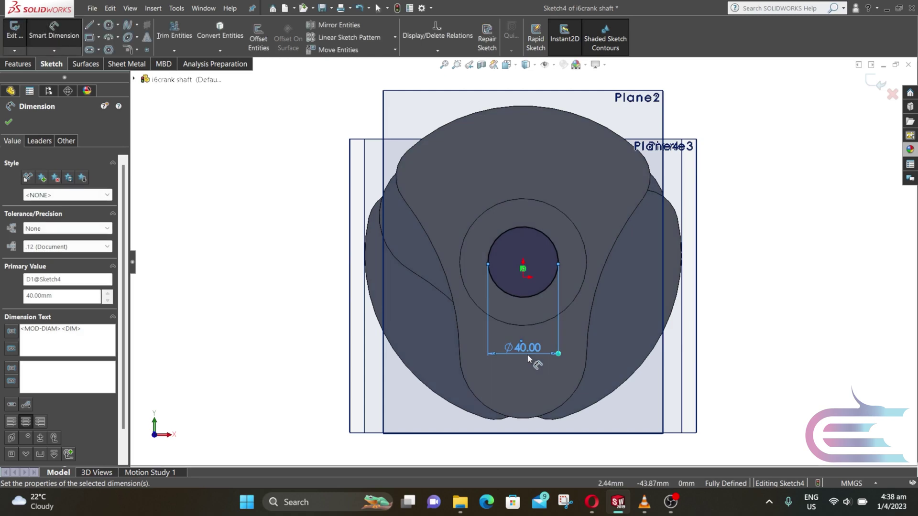
Extrude the 40 mm circle as a blind boss 25 mm deep, with Merge result on
click(18, 65)
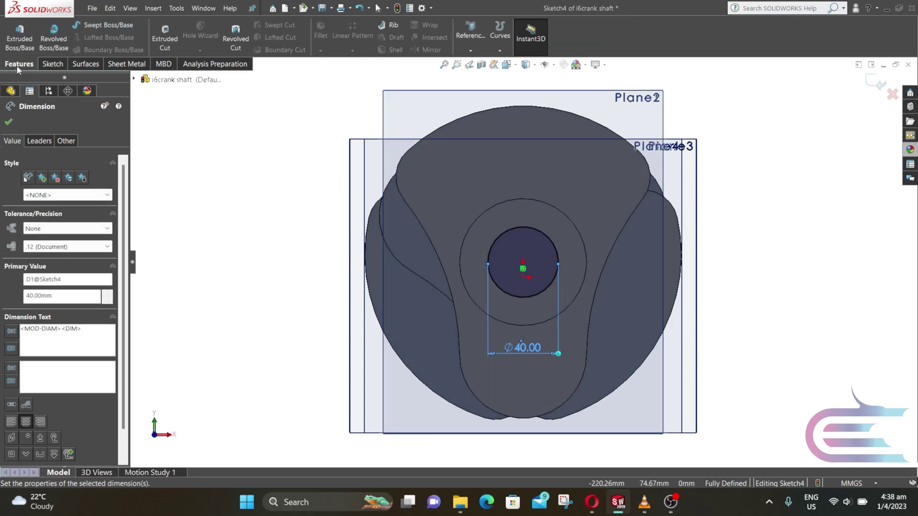
click(15, 38)
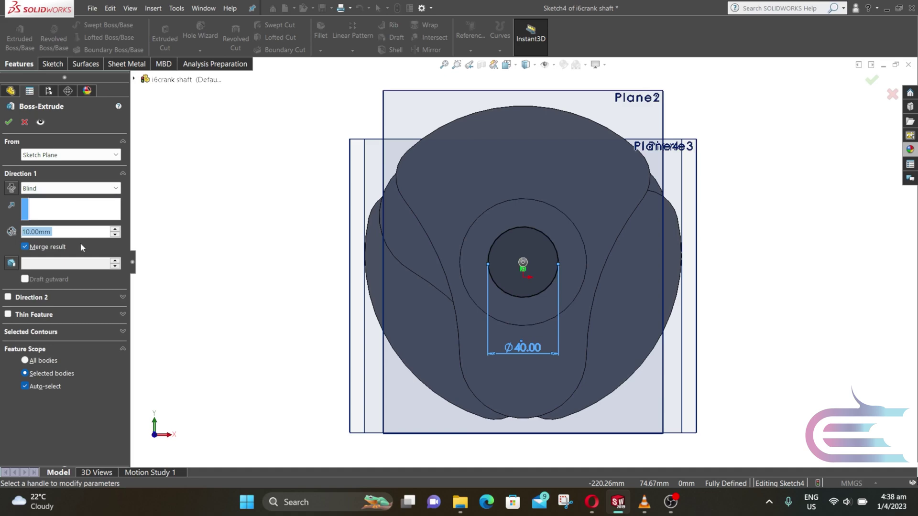
text(25)
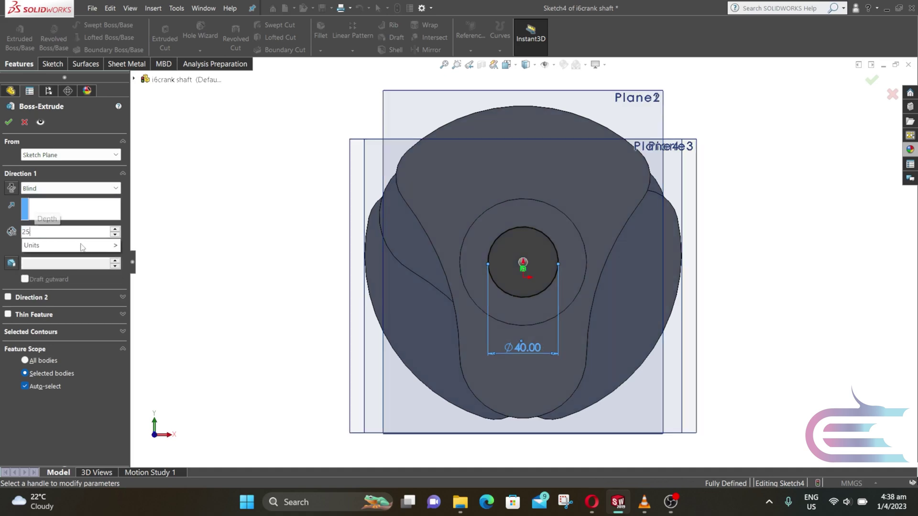
key(Return)
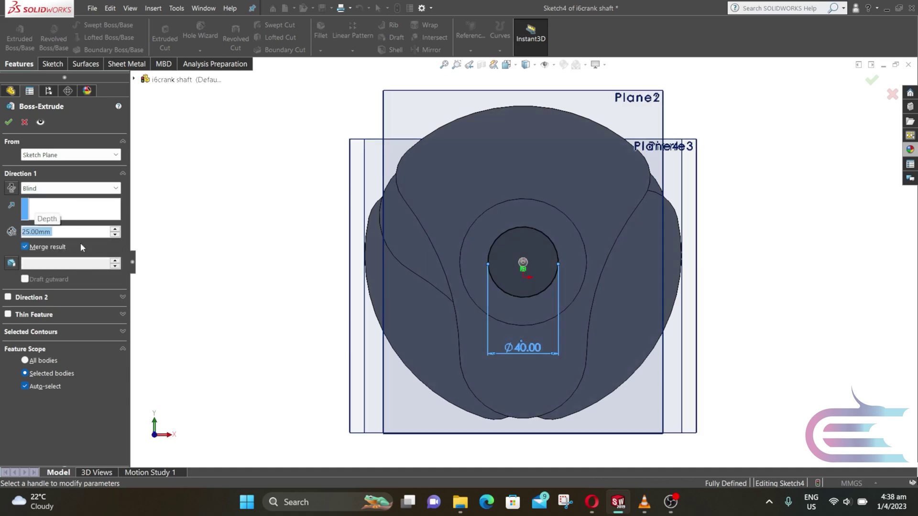
click(9, 123)
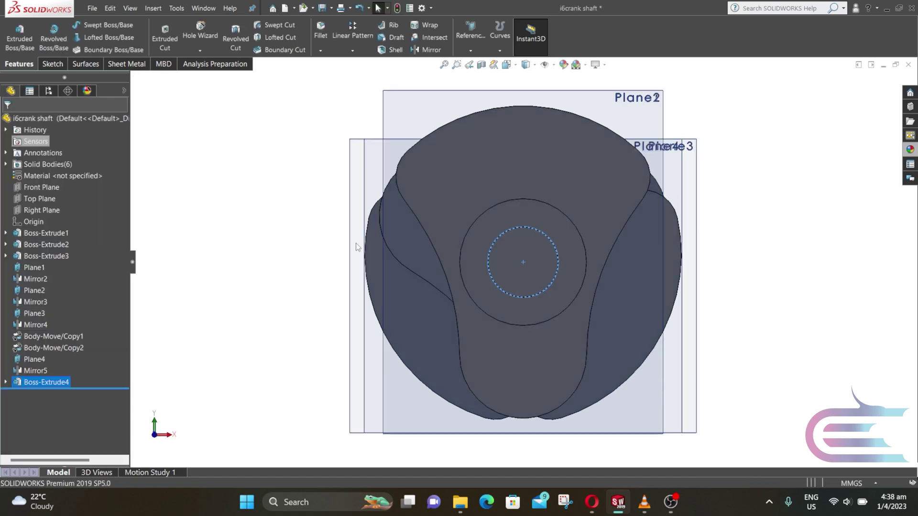
Sketch a circle about 25 mm in diameter on the end face of the 40 mm boss, centred on the boss
key(ctrl+7)
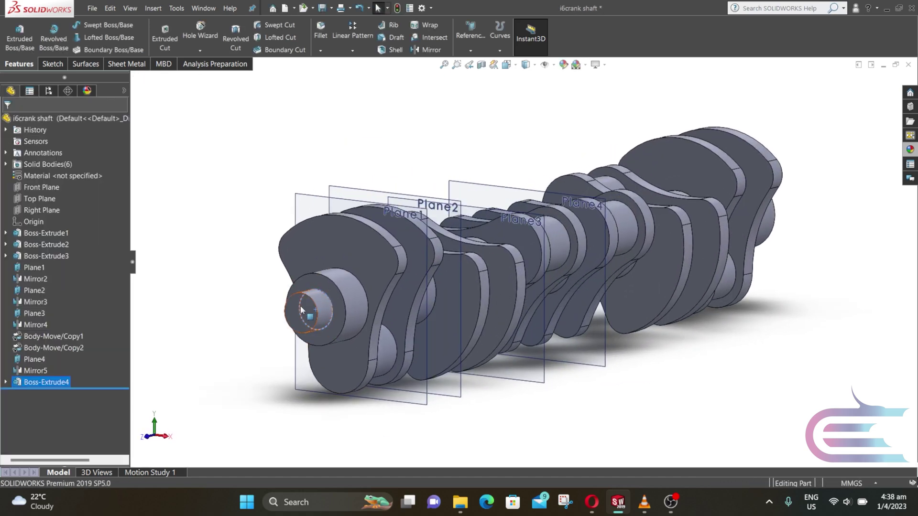
click(268, 306)
right_click(299, 308)
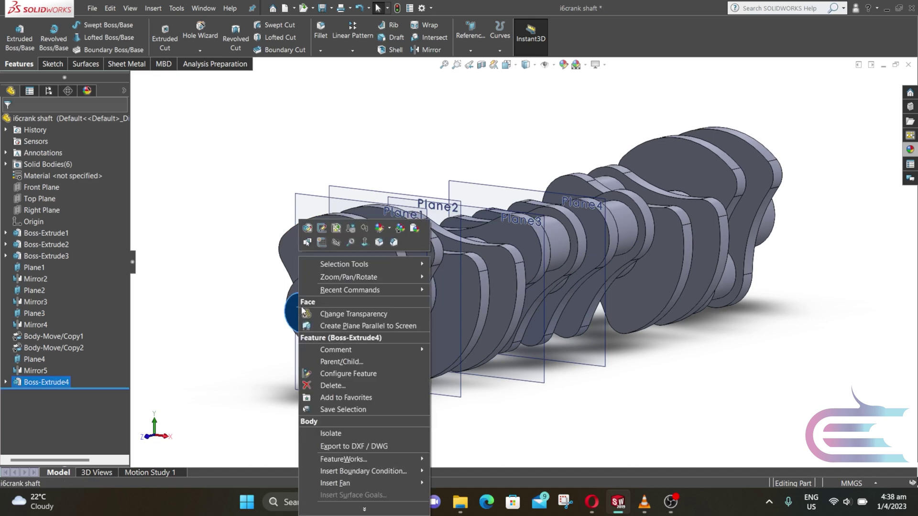
click(364, 241)
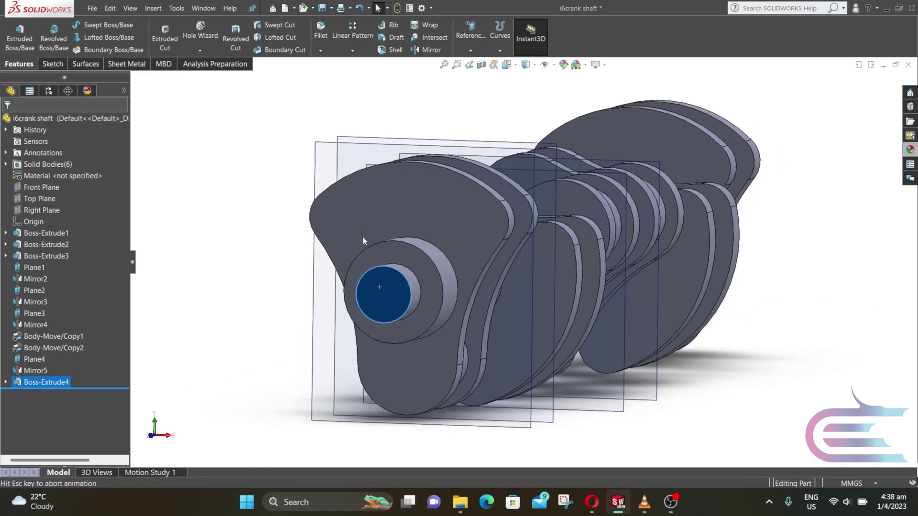
right_click(509, 254)
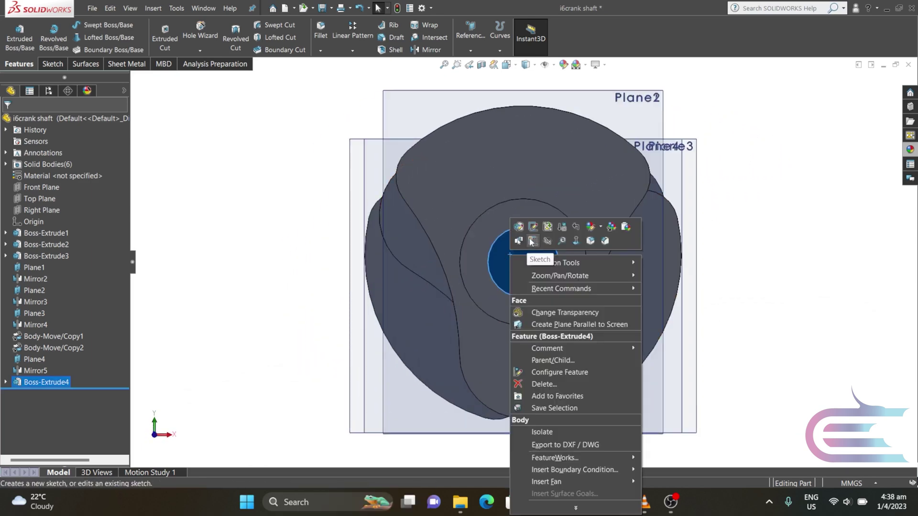
click(530, 242)
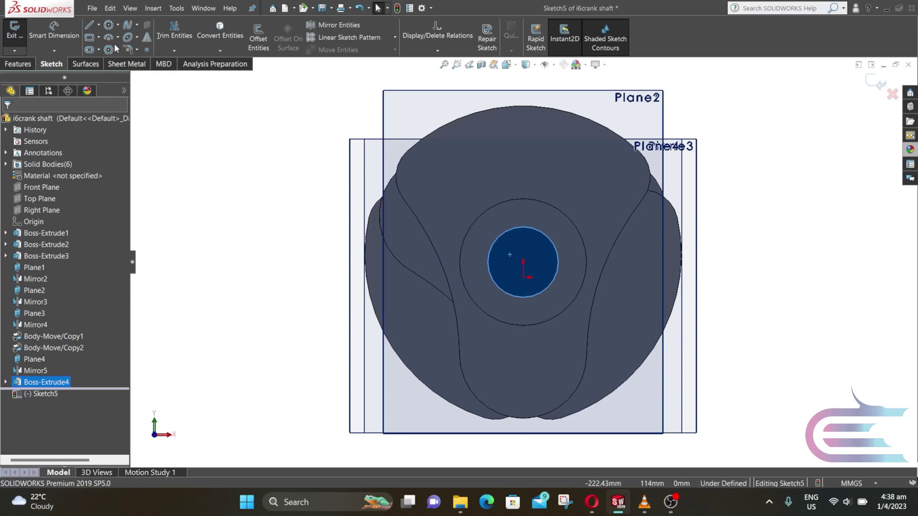
click(109, 26)
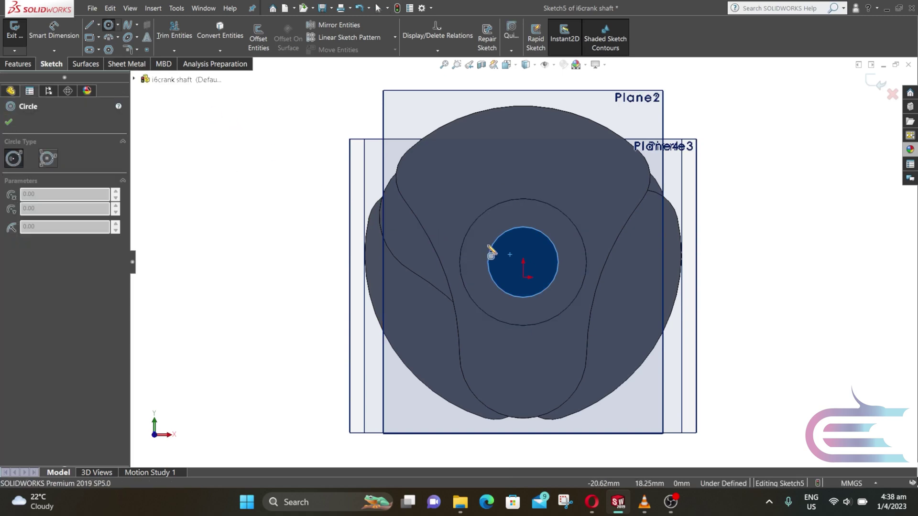
scroll(491, 253, down, 5)
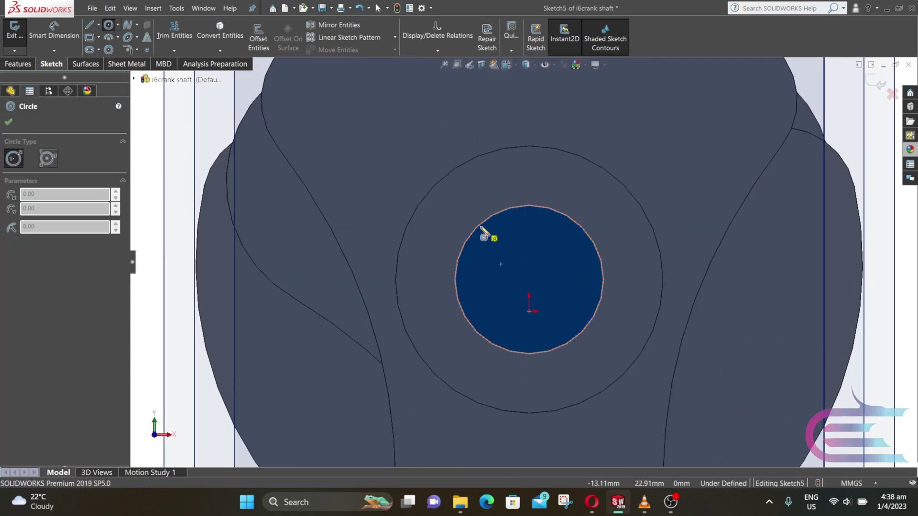
click(529, 280)
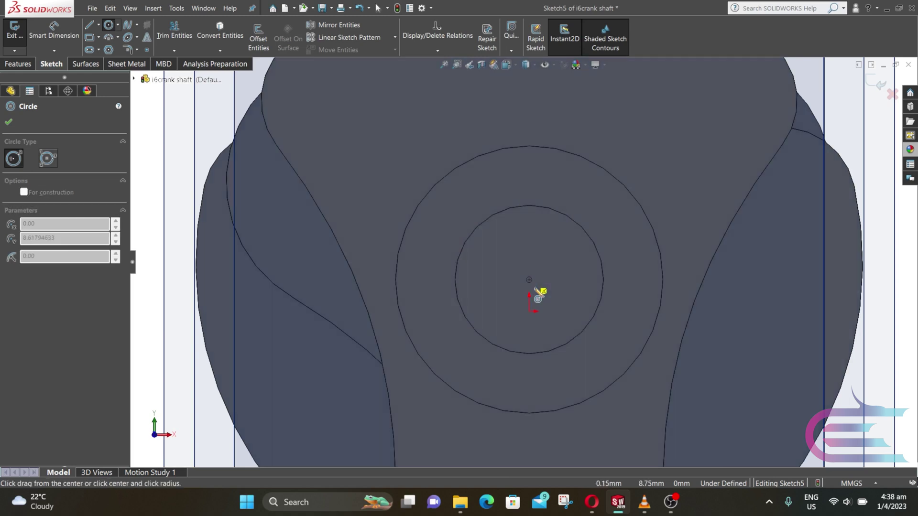
click(557, 320)
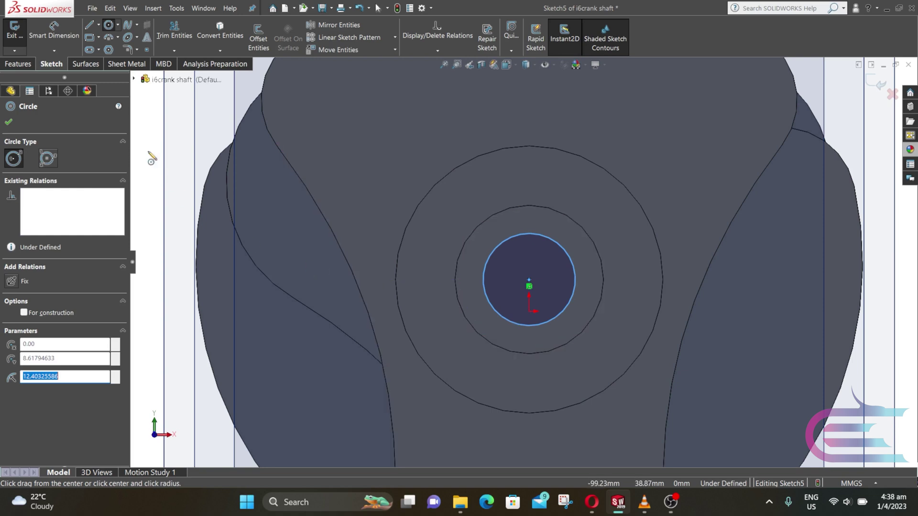
key(Escape)
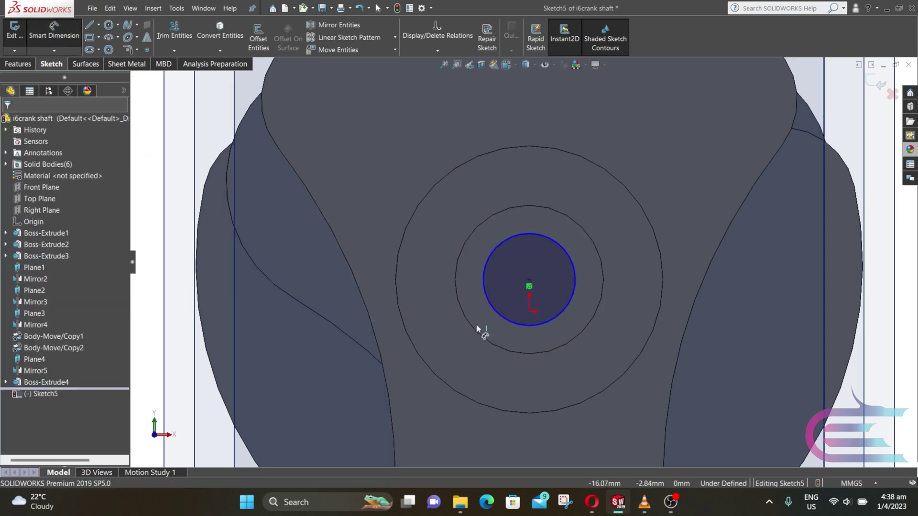
Dimension the inner circle on the 40 mm boss's end face to a diameter of 17 mm
click(523, 325)
click(524, 396)
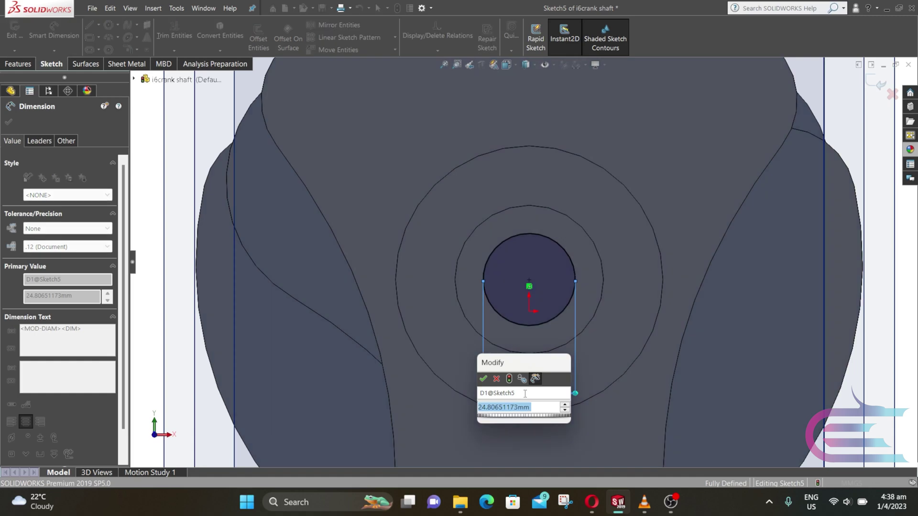
text(17)
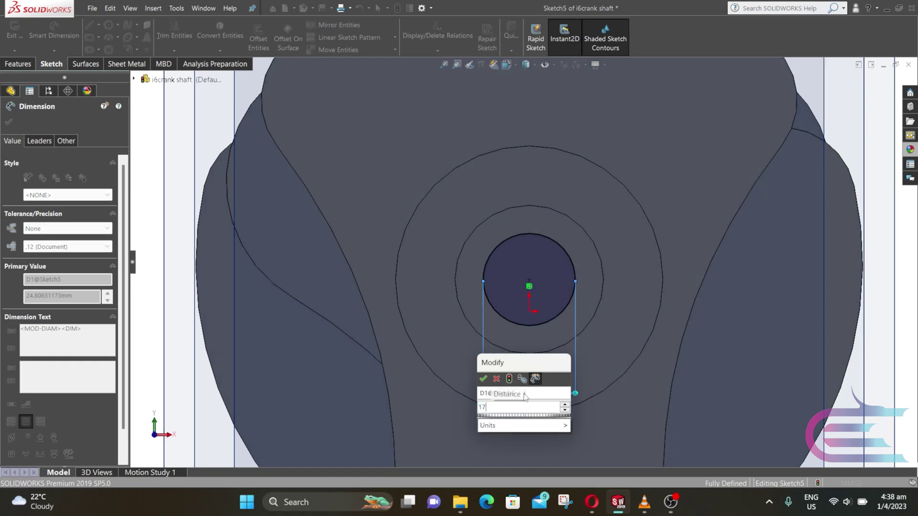
key(Return)
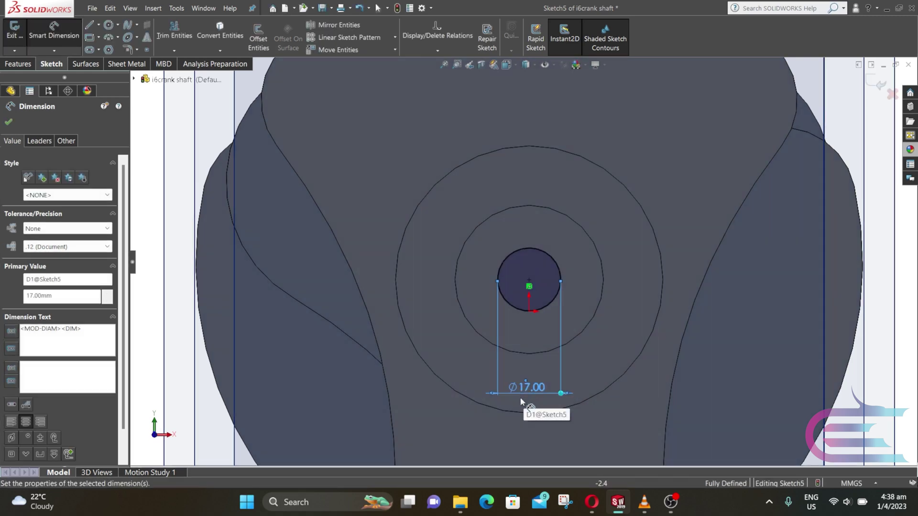
Draw a vertical centerline from the centre of the 17 mm circle upward past its edge, ending inside the 40 mm boss outline
click(99, 26)
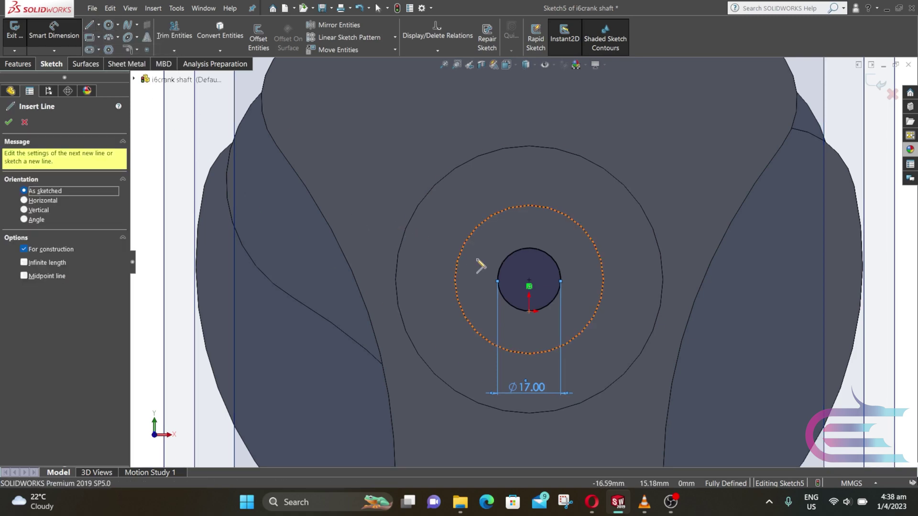
click(529, 282)
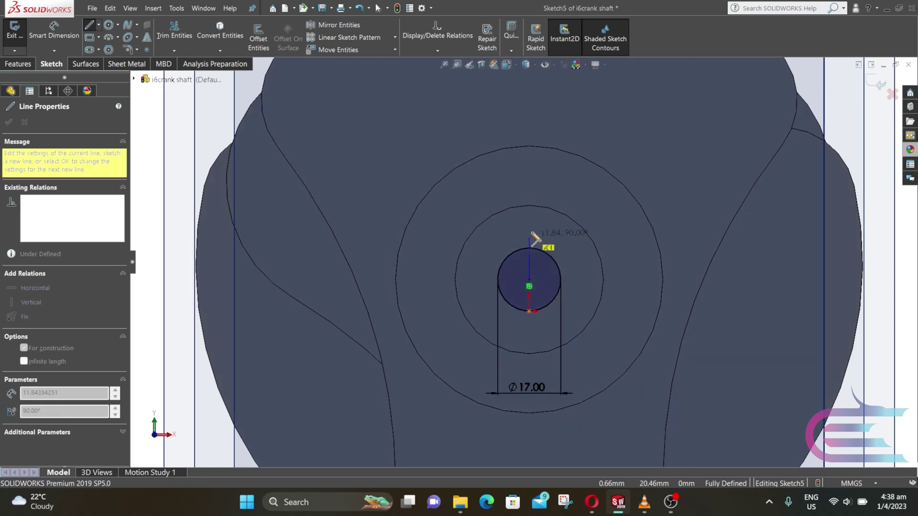
click(529, 228)
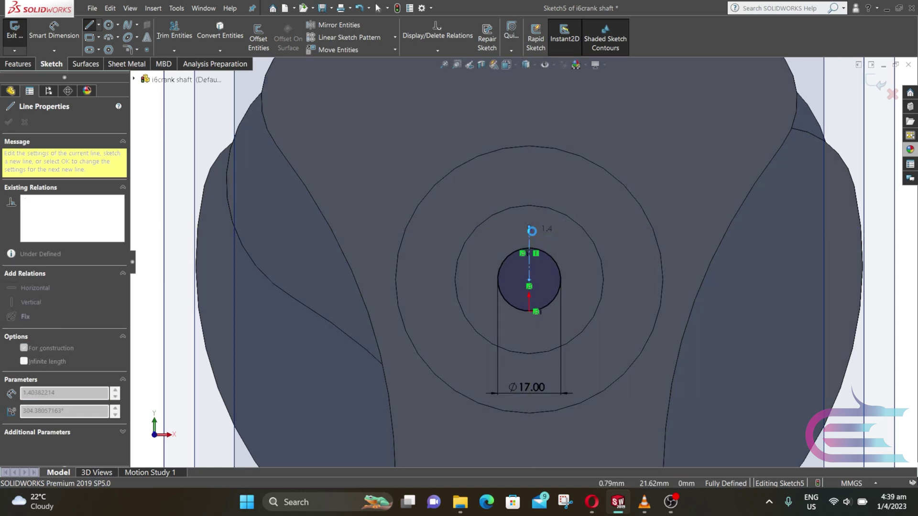
key(Escape)
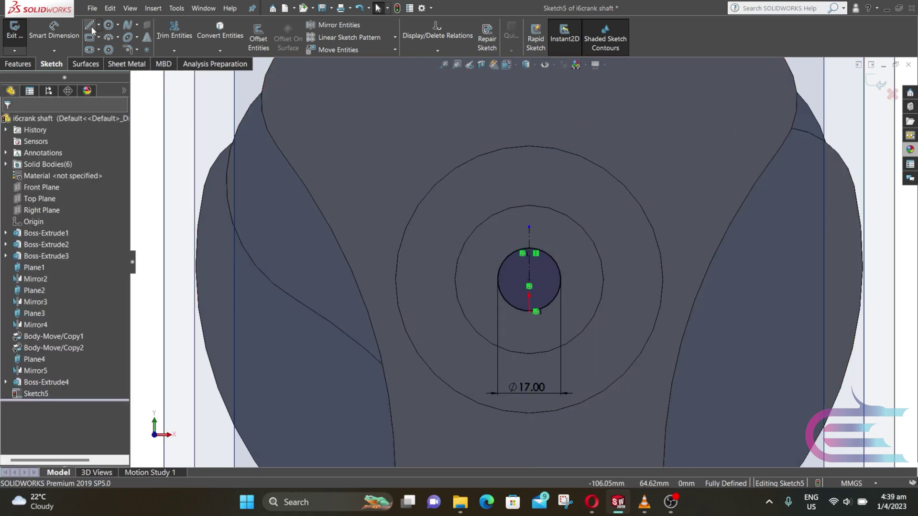
Draw a vertical line about 2.8 mm long up from the 17 mm circle's upper edge, then a horizontal line about 1.2 mm to the centerline
click(89, 27)
scroll(521, 275, down, 5)
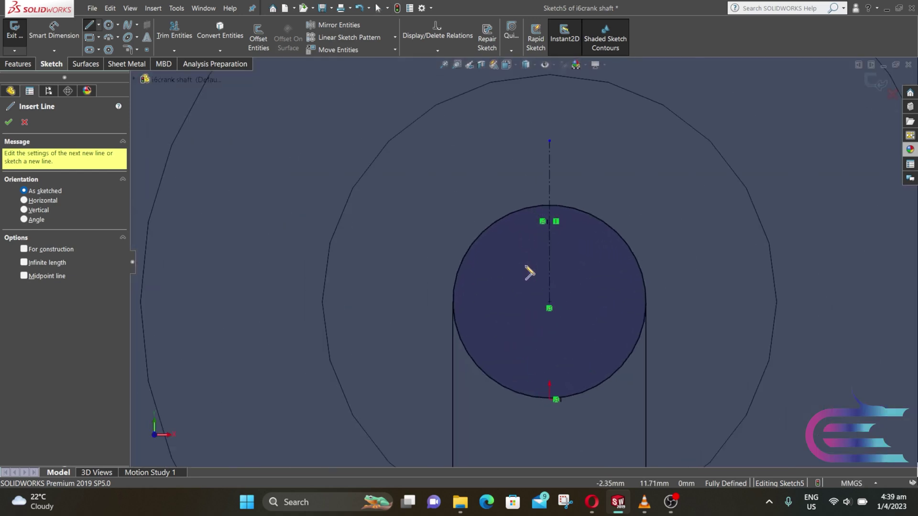
click(543, 193)
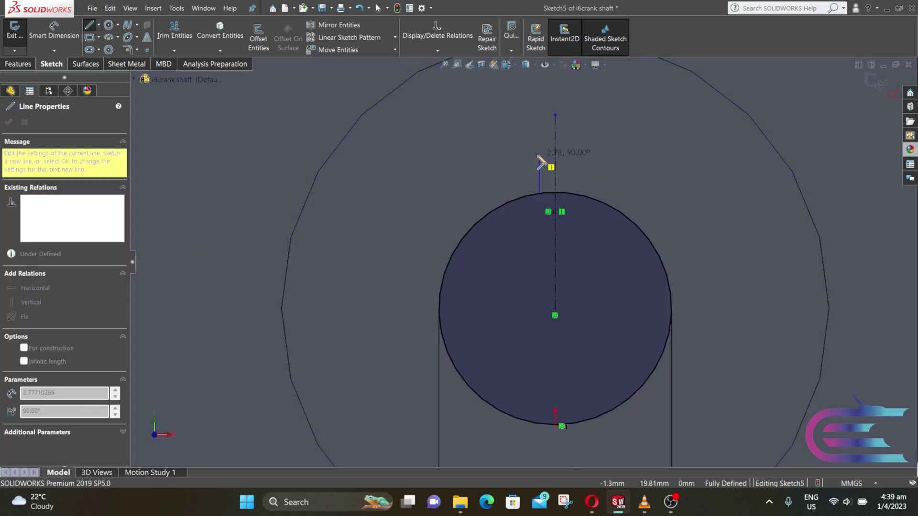
click(539, 155)
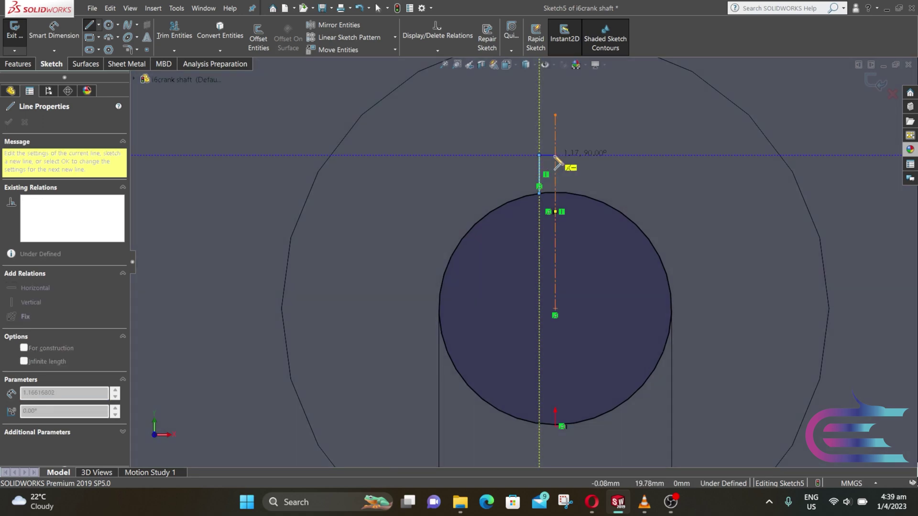
click(561, 155)
key(Escape)
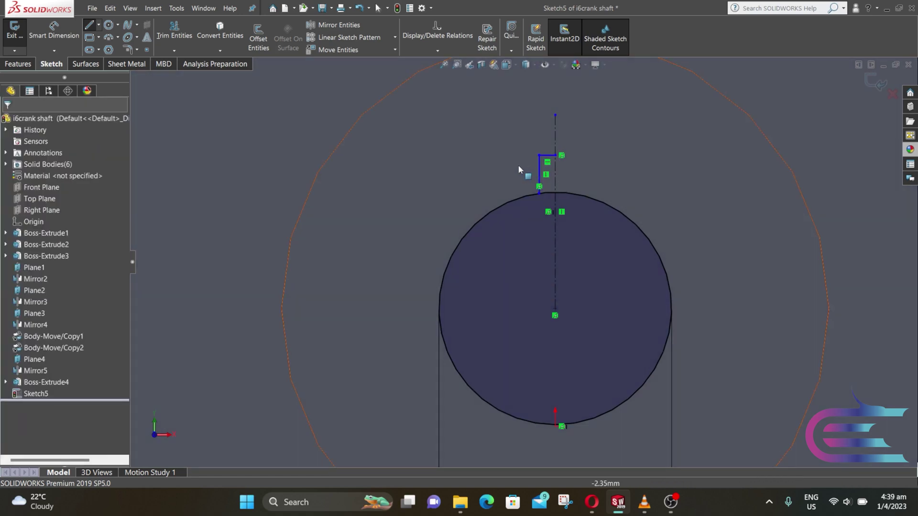
Dimension the short horizontal line between the vertical line and the centerline to 2.5 mm
click(53, 27)
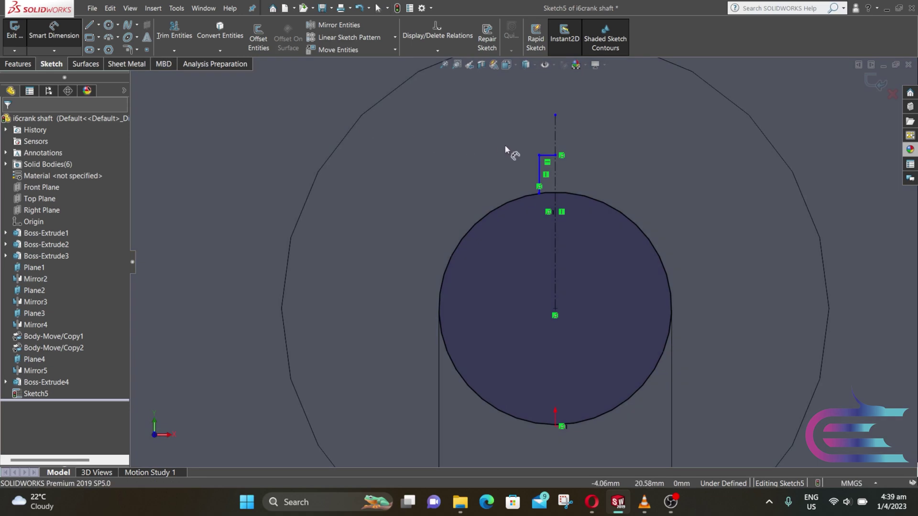
click(550, 155)
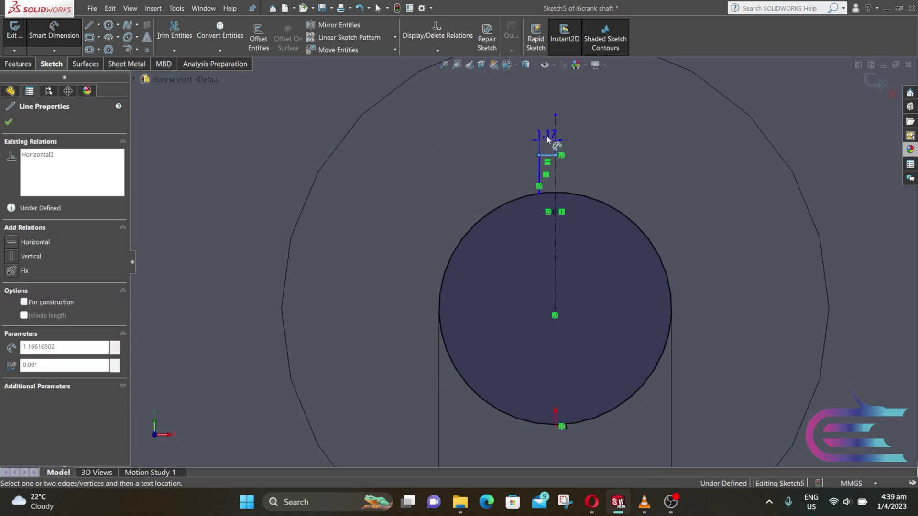
click(546, 134)
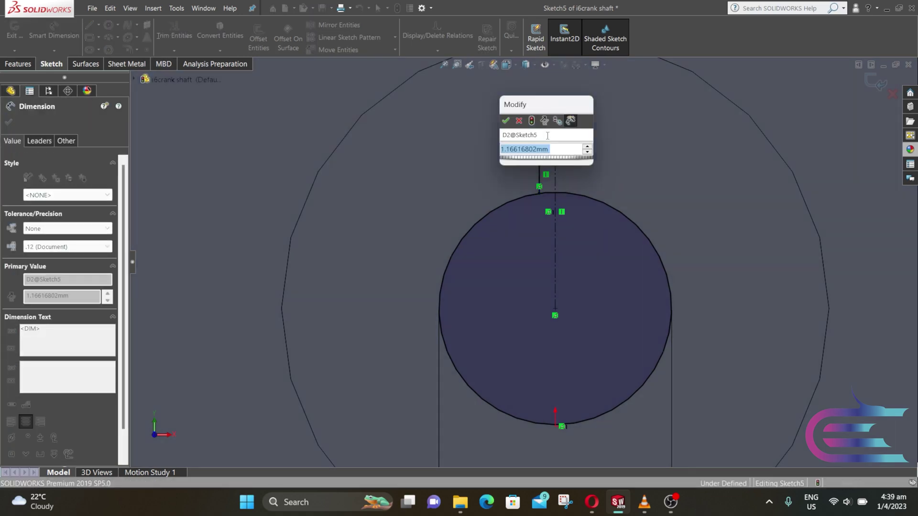
text(2.5)
key(Return)
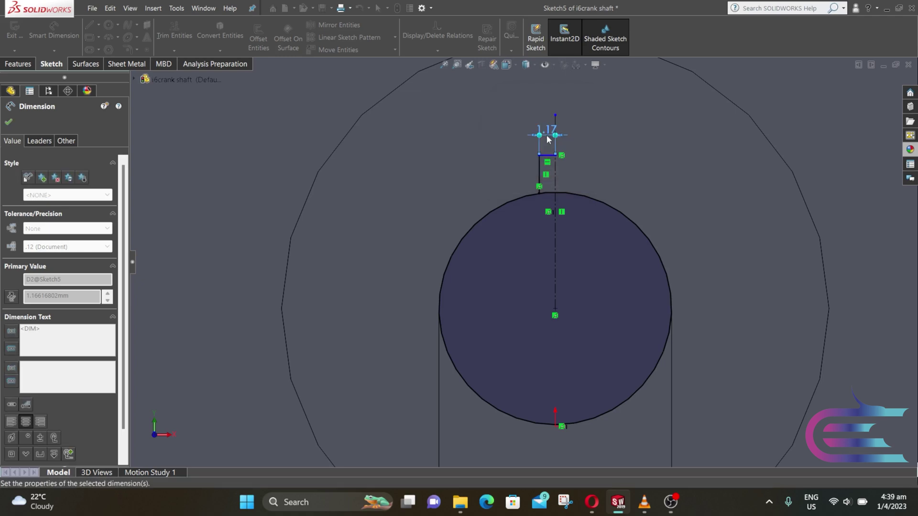
Dimension the short vertical line rising from the 17 mm circle to a length of 2.675962 mm
click(521, 168)
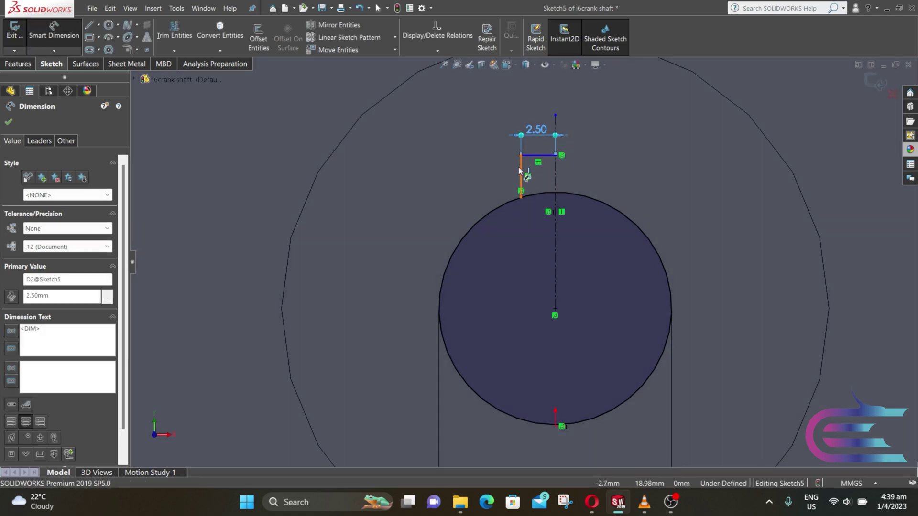
click(501, 173)
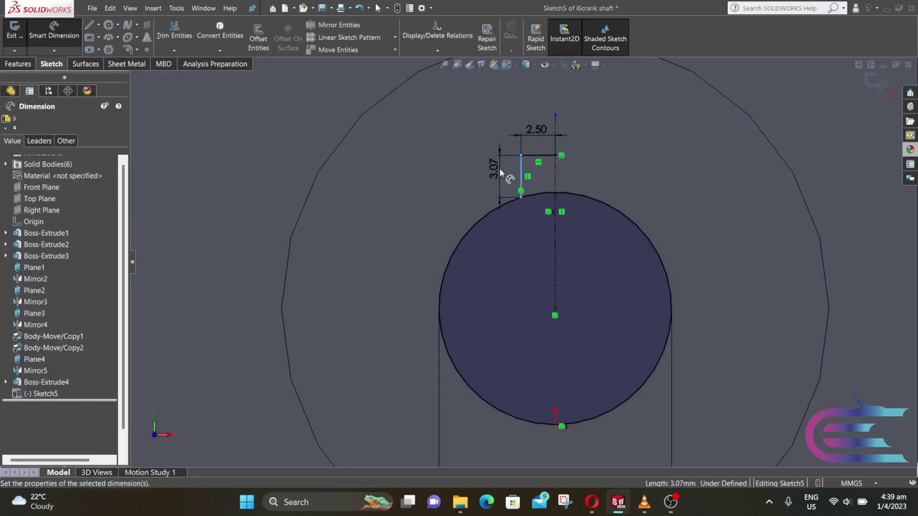
text(2)
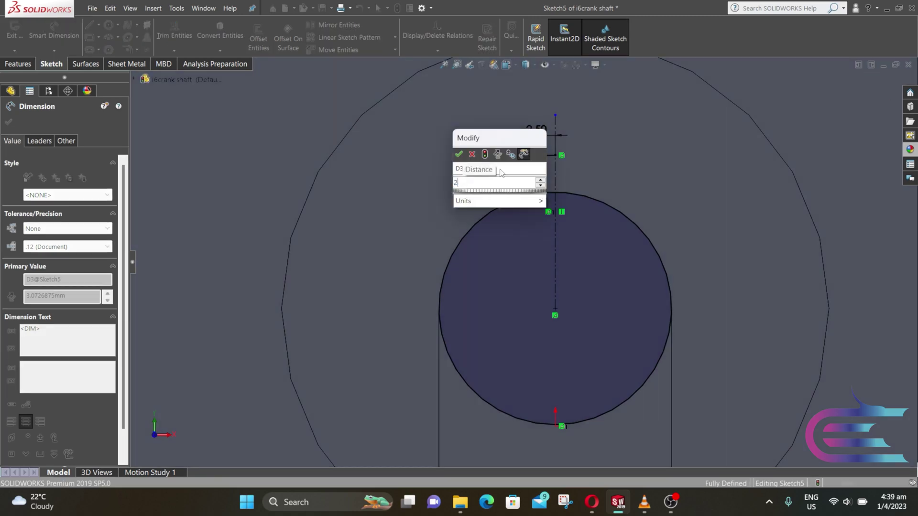
text(.)
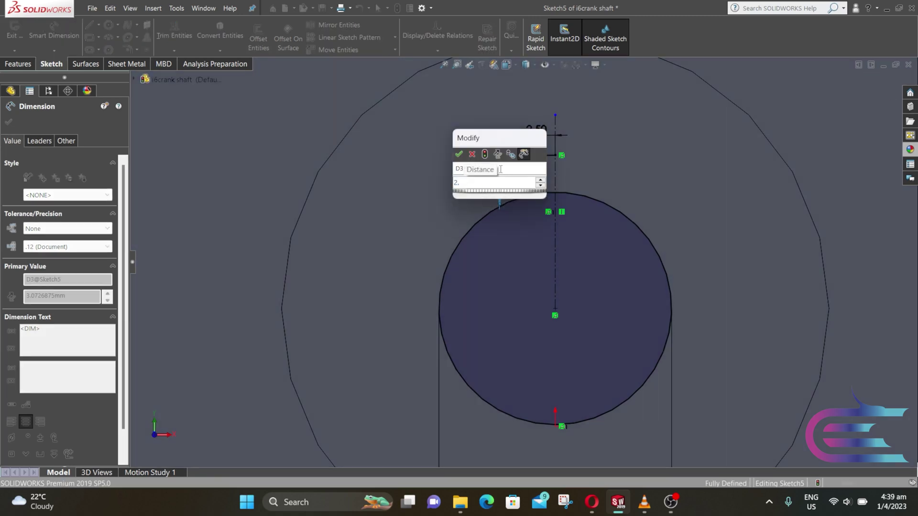
text(67)
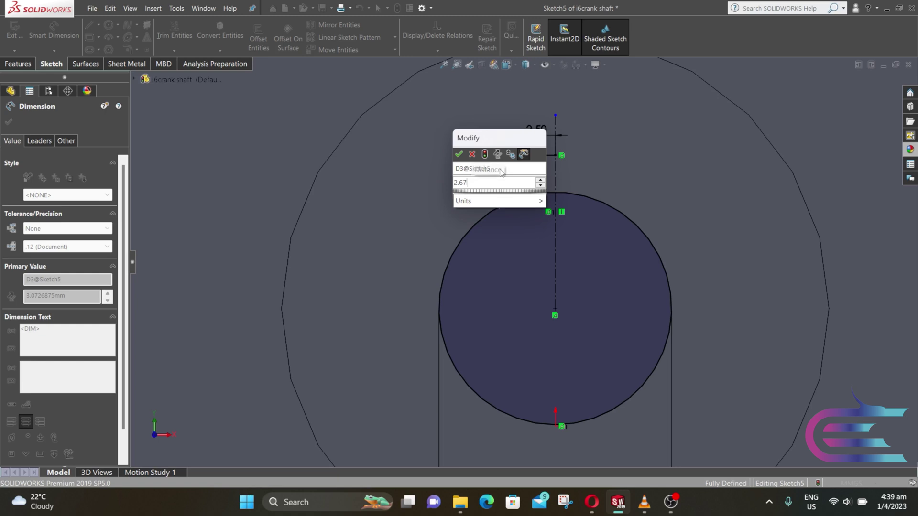
text(5962)
key(Return)
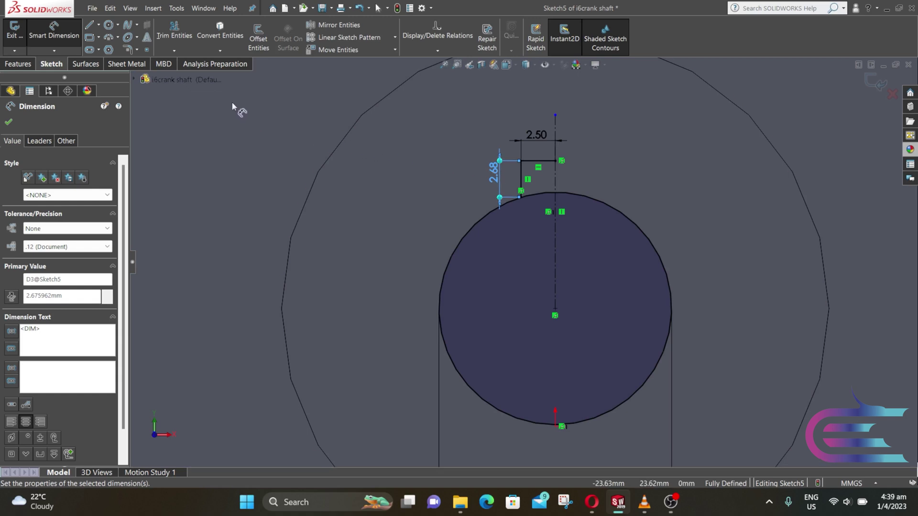
Mirror the horizontal and vertical key lines about the centerline and trim away the circle's arc between the two vertical sides
click(329, 30)
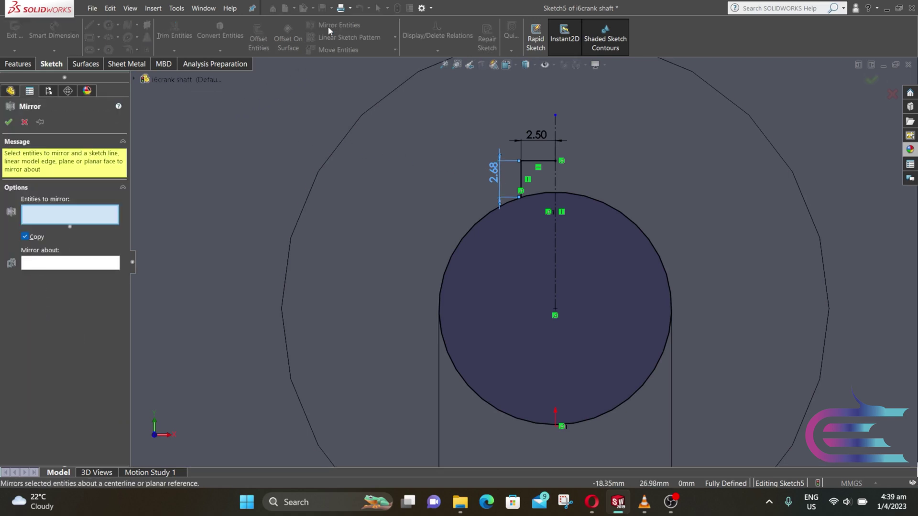
click(536, 163)
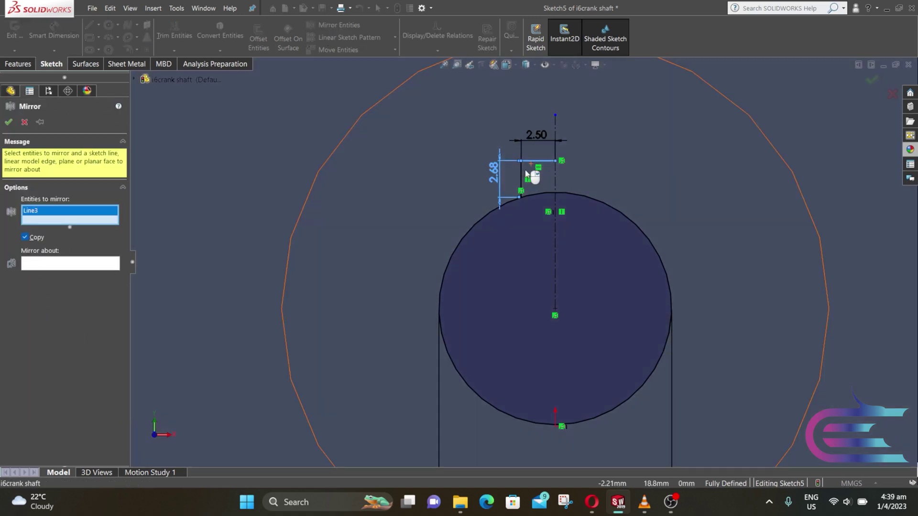
click(520, 176)
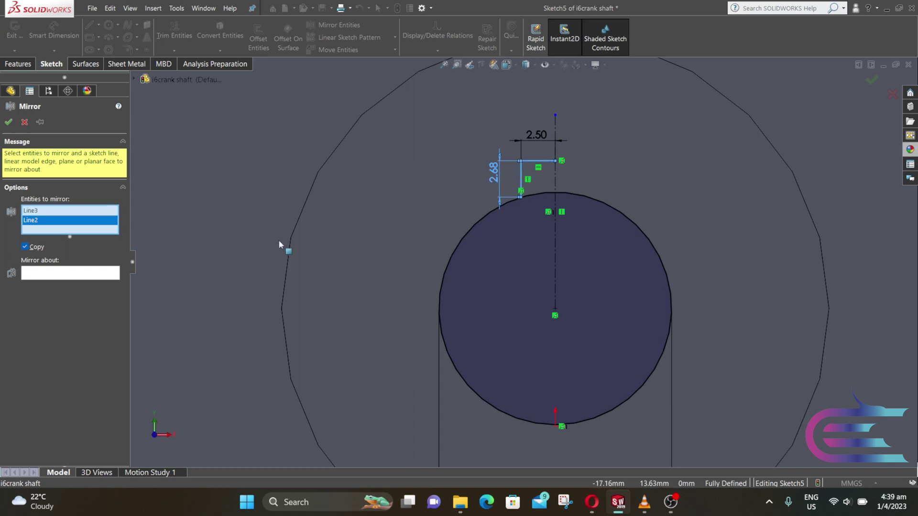
click(102, 274)
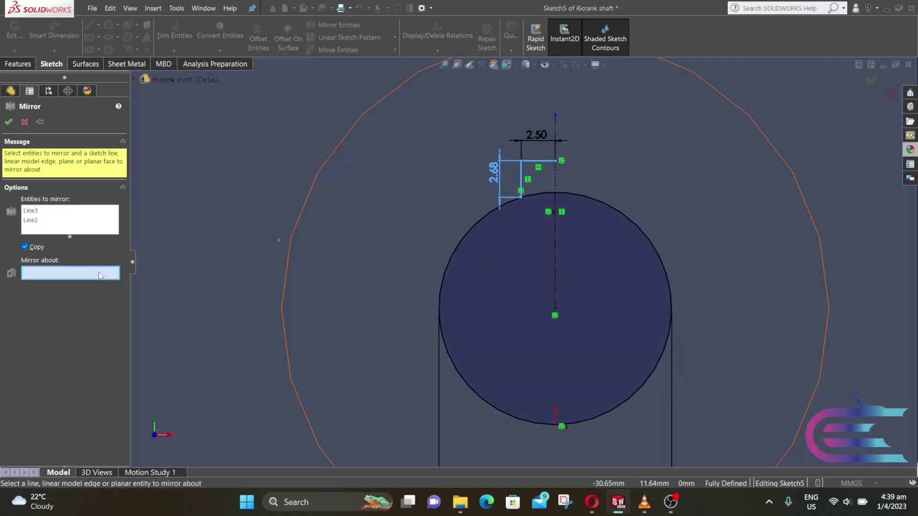
click(555, 176)
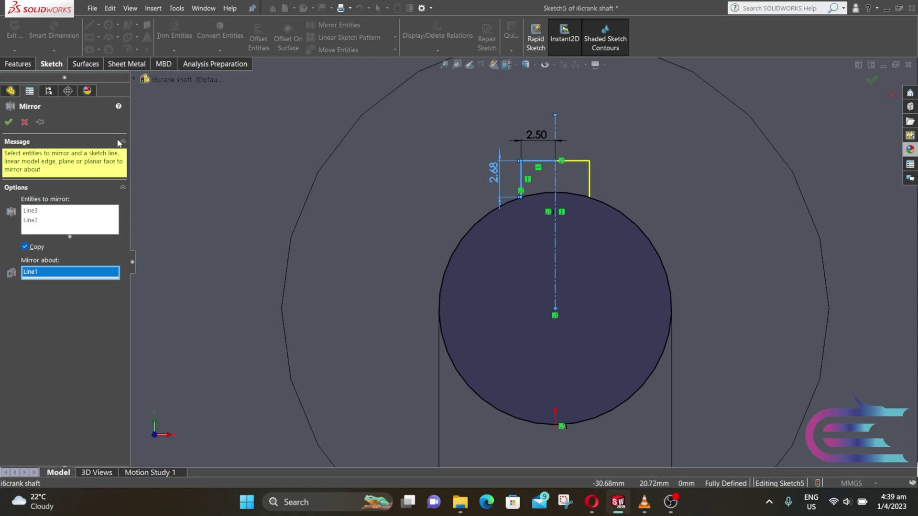
click(9, 123)
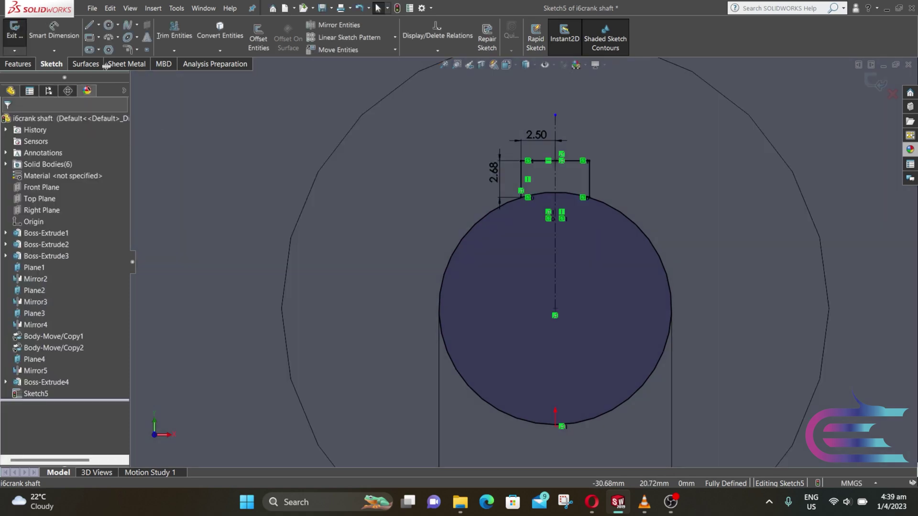
click(169, 38)
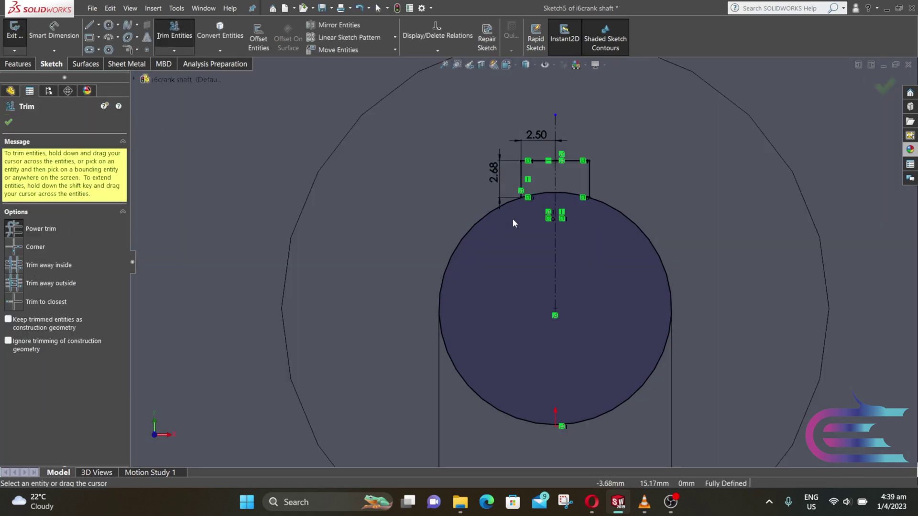
mouse_move(525, 220)
mouse_down()
mouse_move(540, 190)
mouse_move(574, 193)
mouse_up()
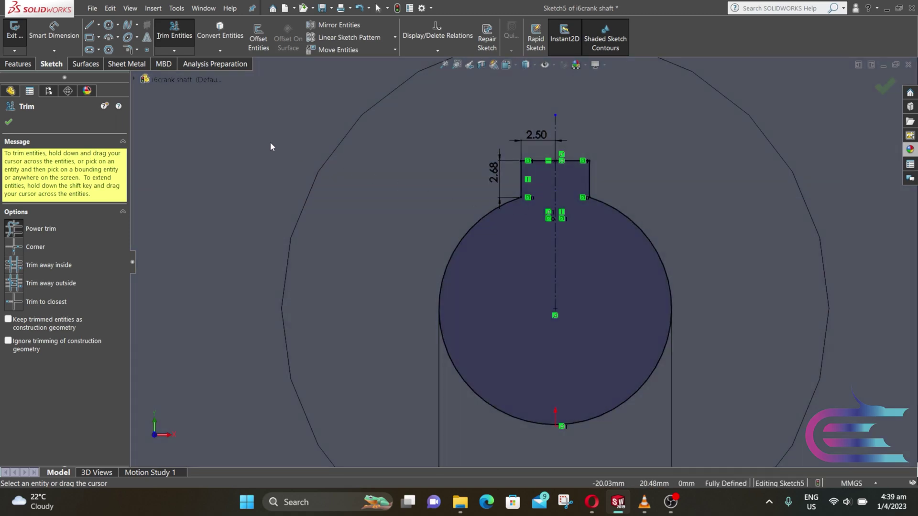
Extrude the keyed circle profile as a blind boss 38 mm deep, with Merge result on
click(26, 64)
click(20, 39)
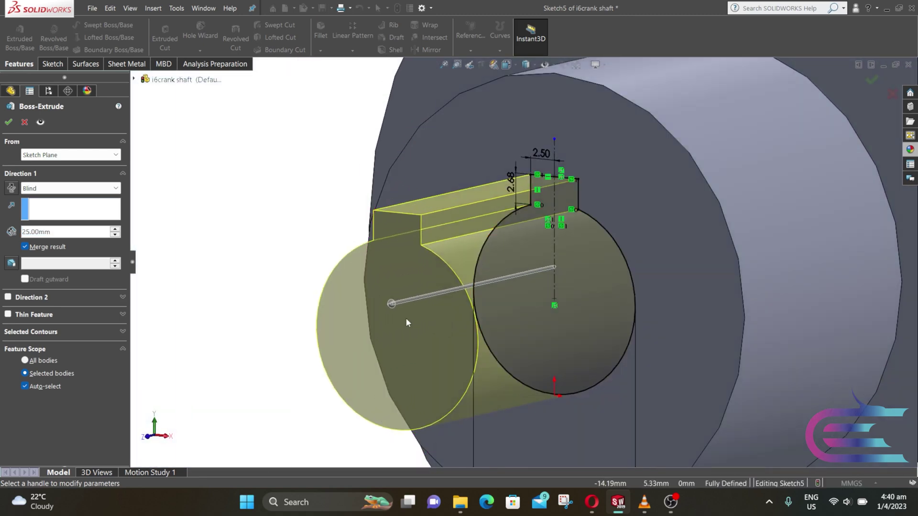
right_click(35, 233)
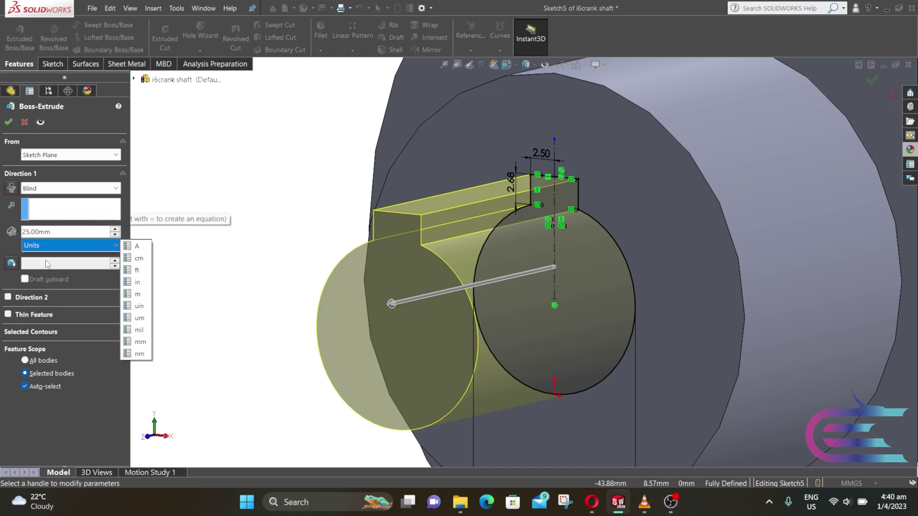
text(3)
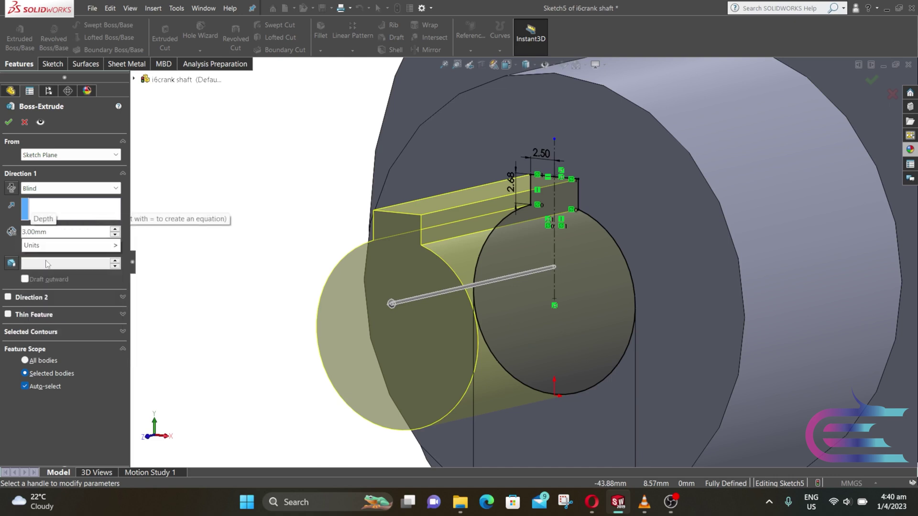
text(8)
key(Return)
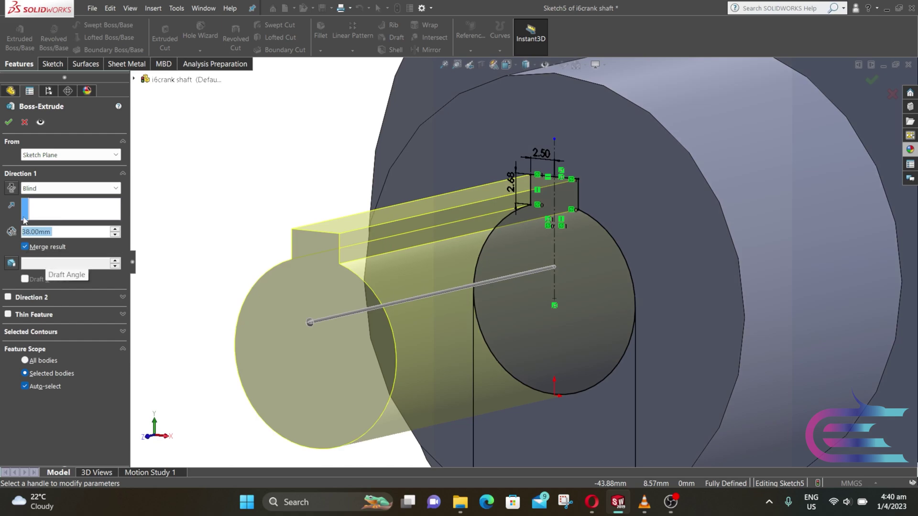
click(8, 122)
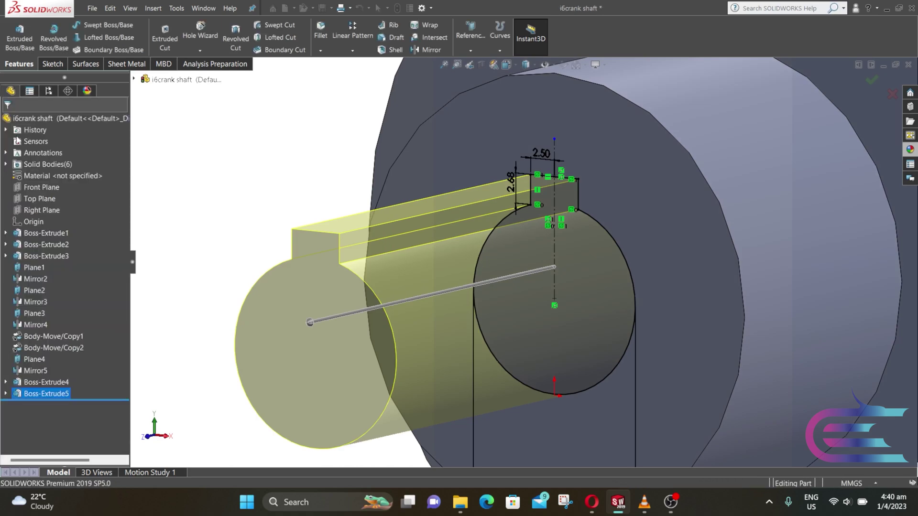
click(213, 209)
Hide the reference planes Plane1, Plane2, Plane3 and Plane4
scroll(368, 232, up, 8)
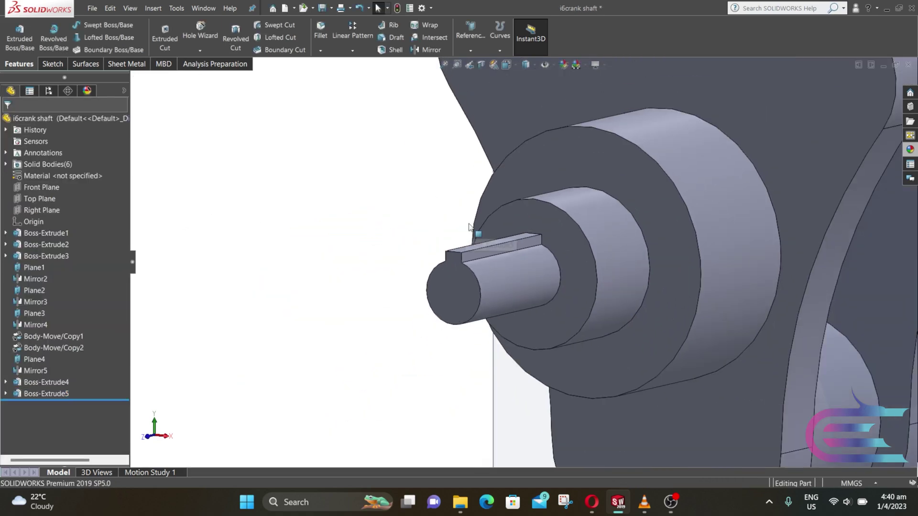
scroll(749, 217, down, 2)
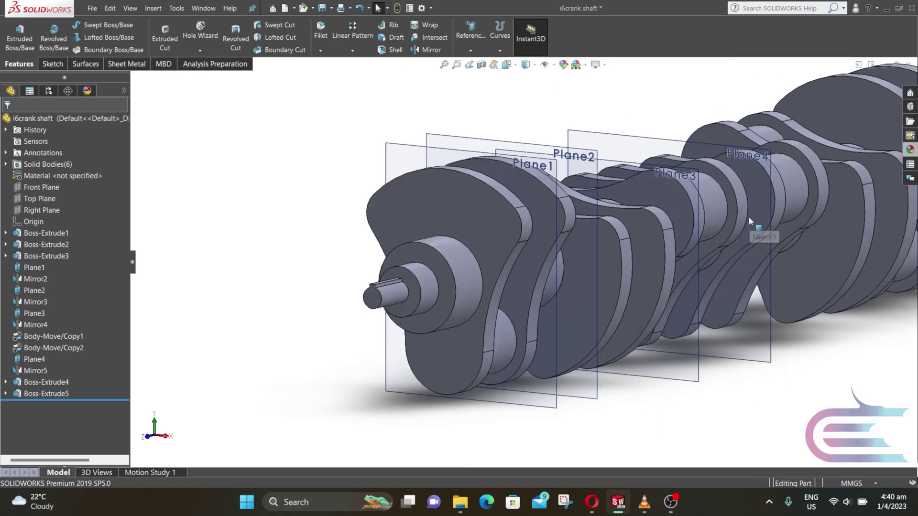
scroll(738, 216, down, 1)
scroll(736, 218, up, 1)
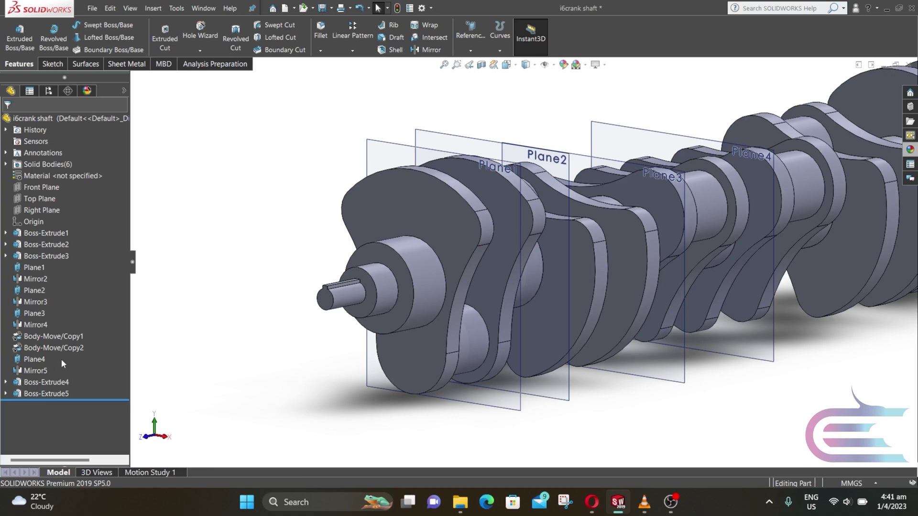
click(41, 359)
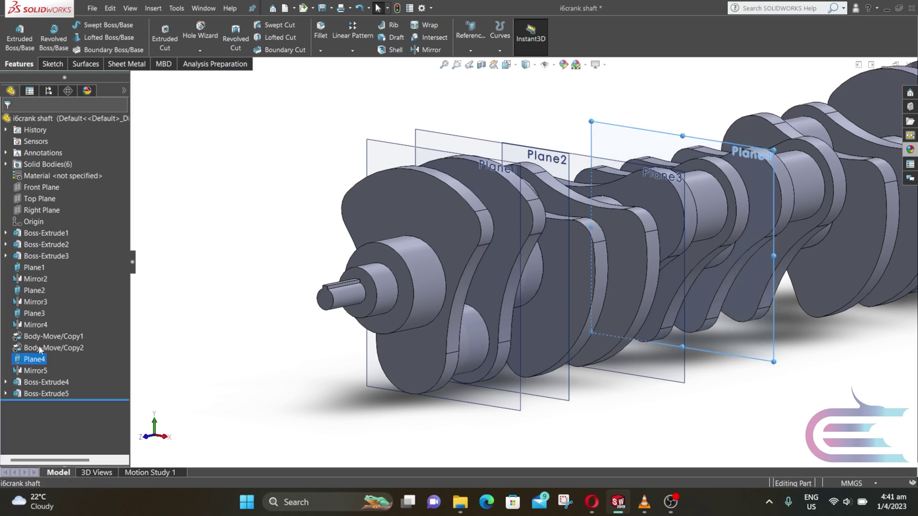
ctrl+click(35, 314)
ctrl+click(36, 290)
ctrl+click(36, 268)
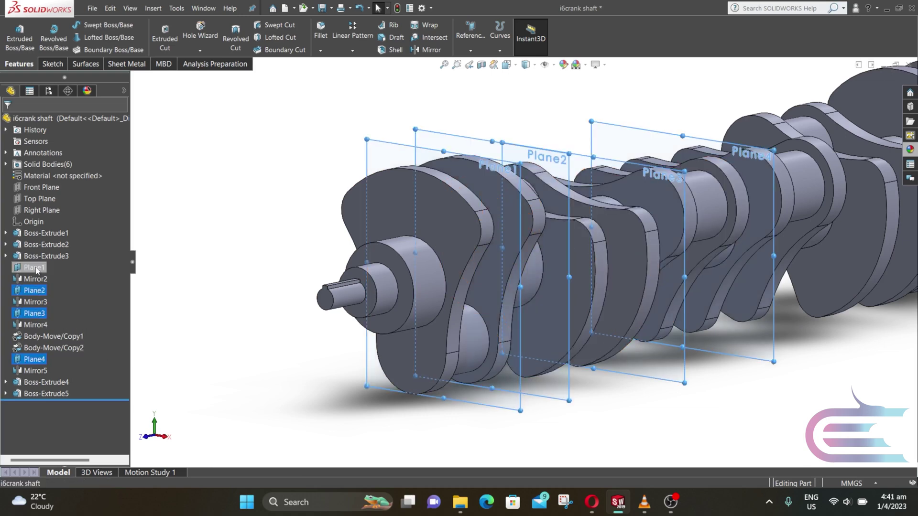
right_click(37, 269)
click(44, 252)
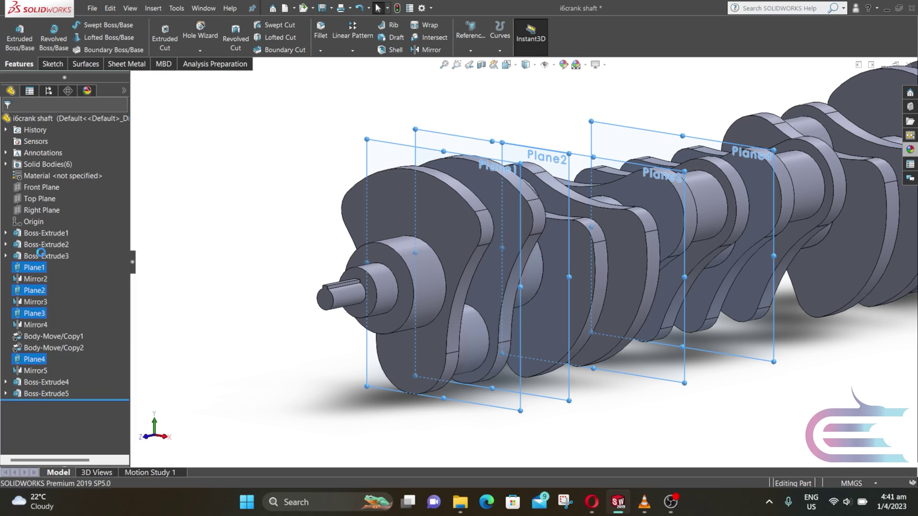
Start a sketch on the end face of the journal opposite the keyed end and draw a concentric circle about 194 mm in diameter
scroll(636, 359, up, 2)
scroll(679, 272, down, 3)
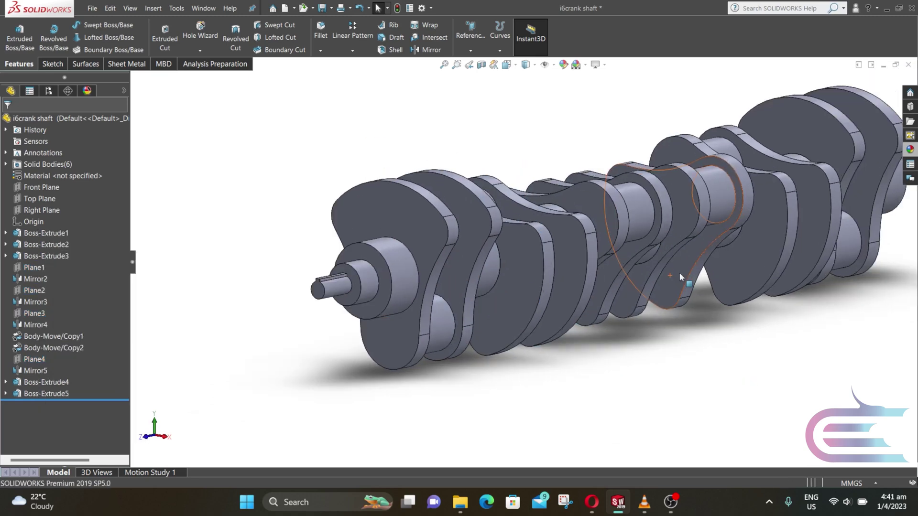
middle_drag(679, 273, 505, 344)
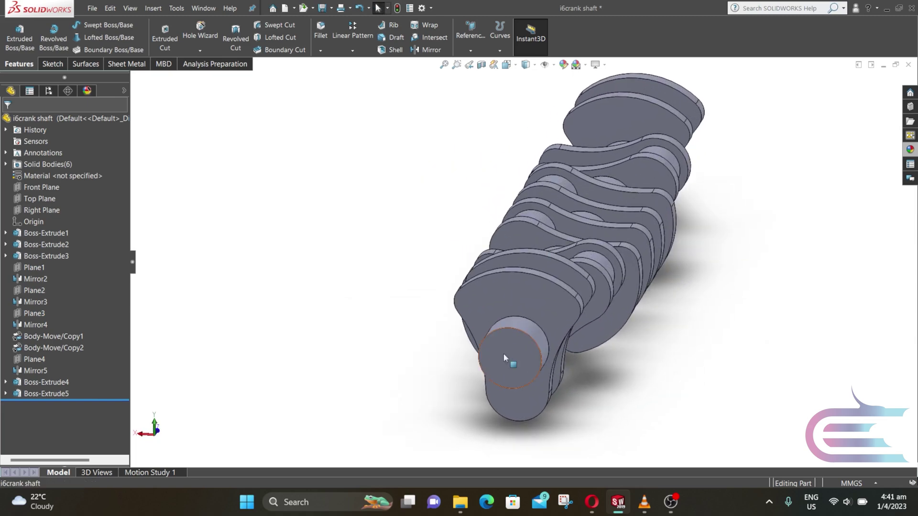
right_click(504, 354)
click(572, 244)
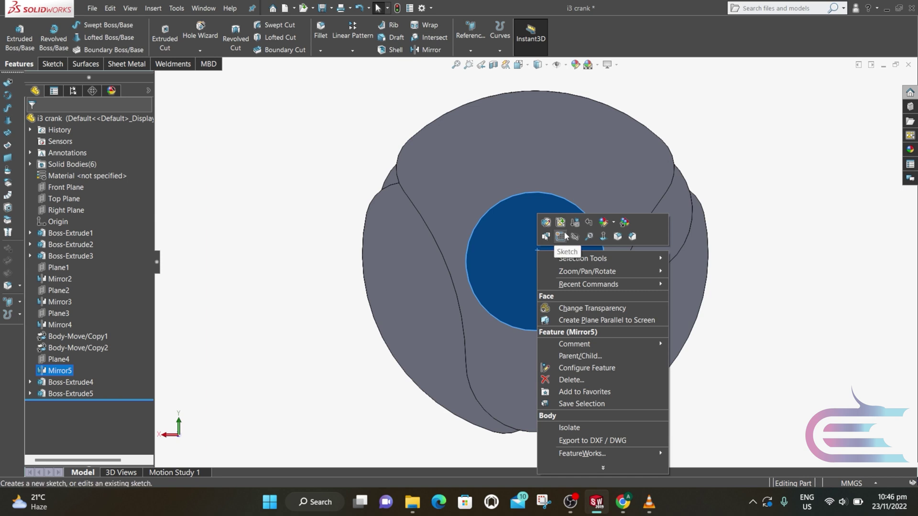
click(561, 235)
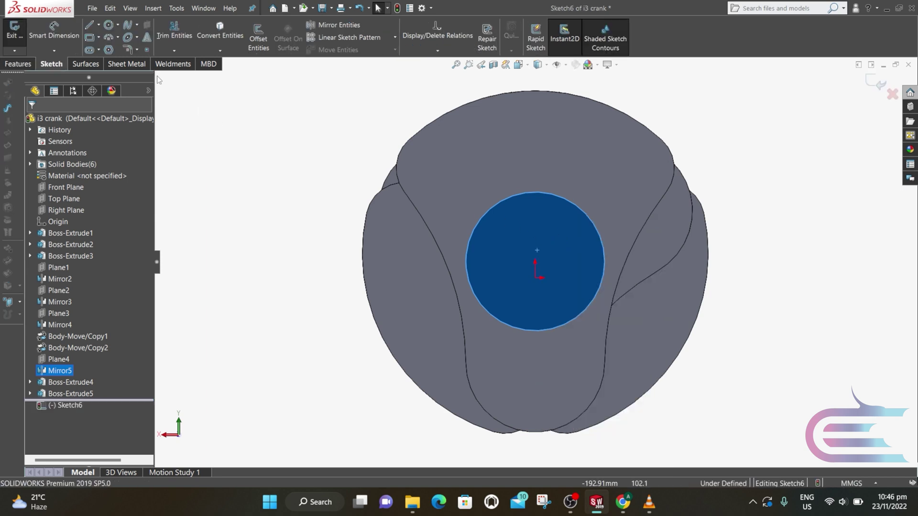
click(108, 24)
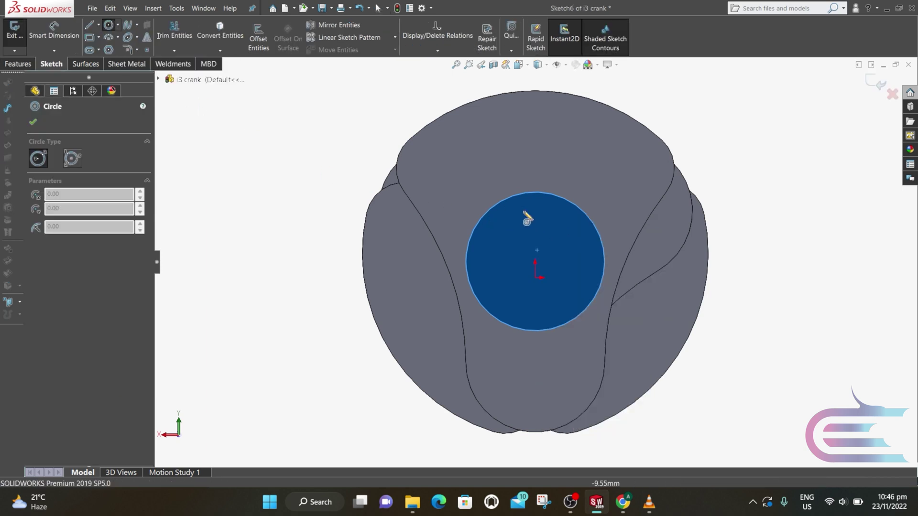
click(535, 262)
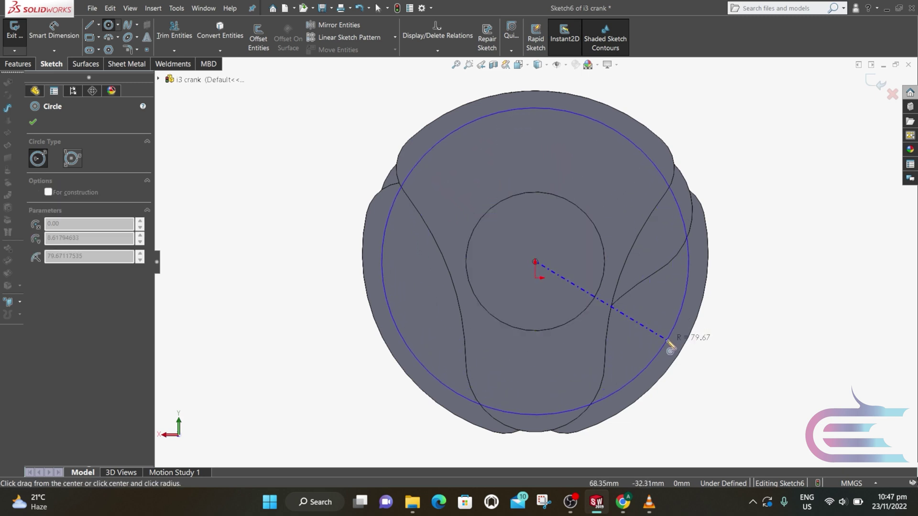
click(698, 355)
Draw a concentric construction circle about 74 mm in radius and a small circle about 11 mm in radius centred on its upper quadrant point
click(535, 262)
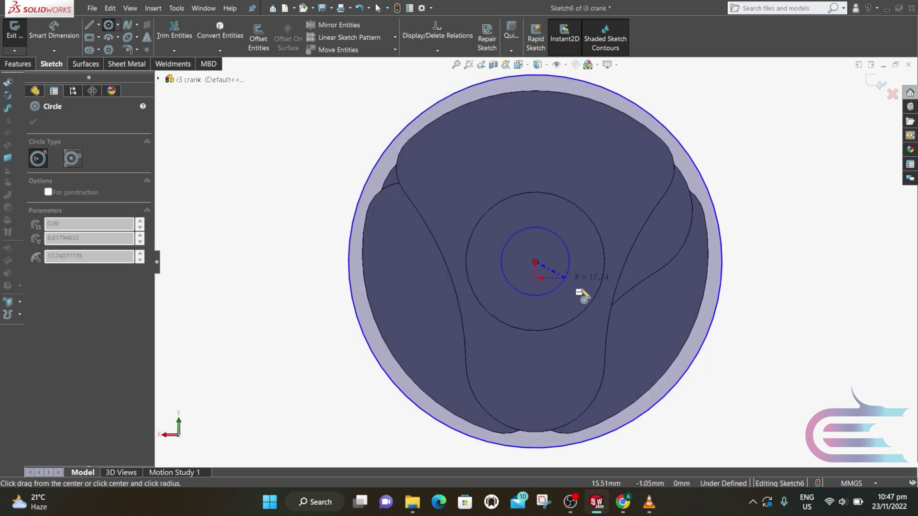
click(664, 339)
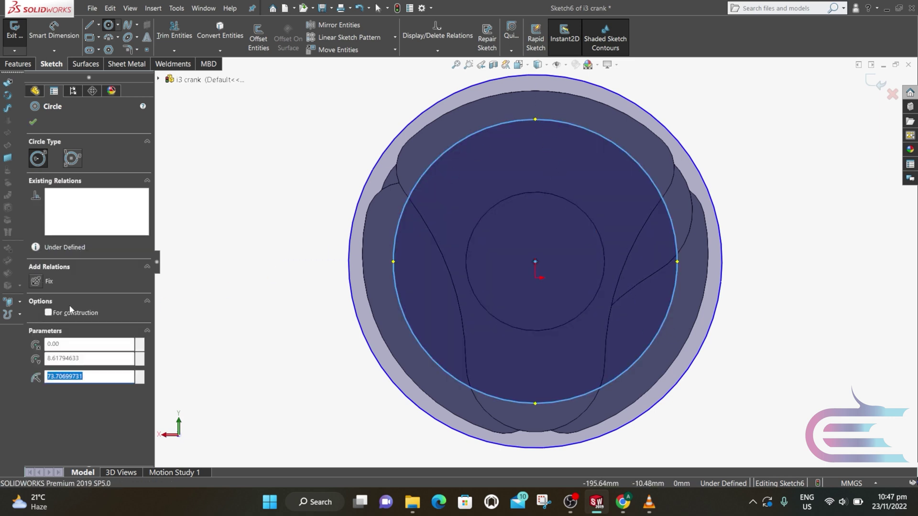
click(47, 313)
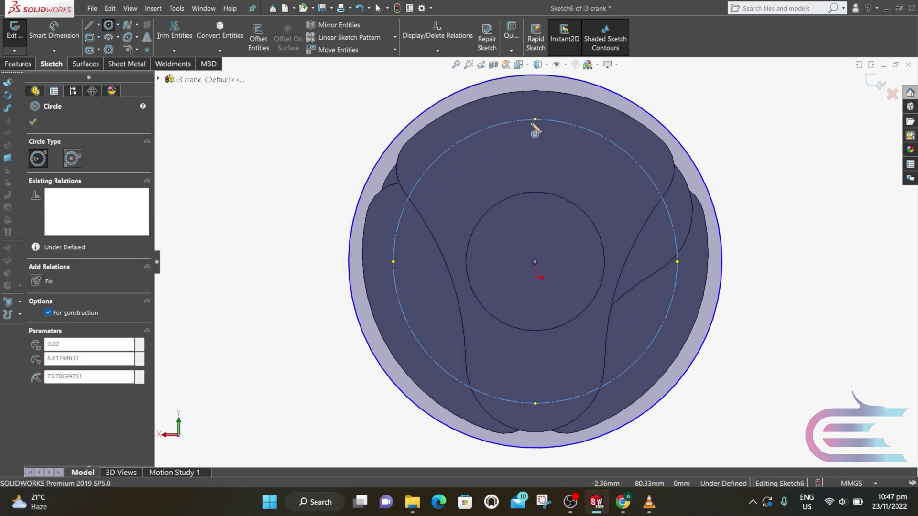
click(534, 120)
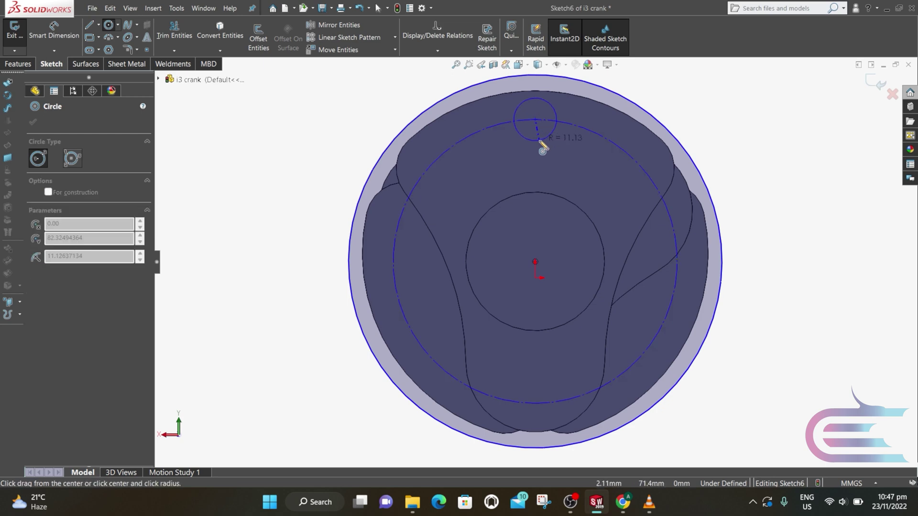
click(539, 141)
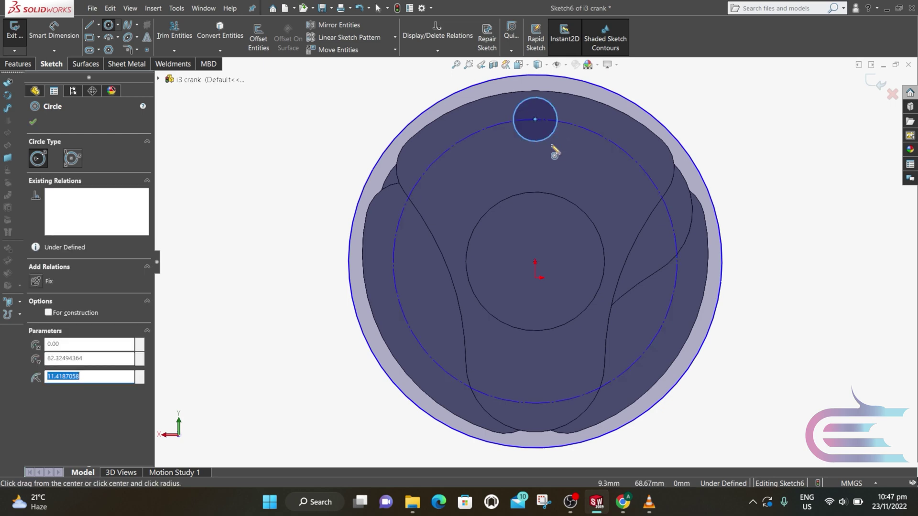
key(Escape)
Dimension the outer circle to a diameter of 190 mm
click(54, 42)
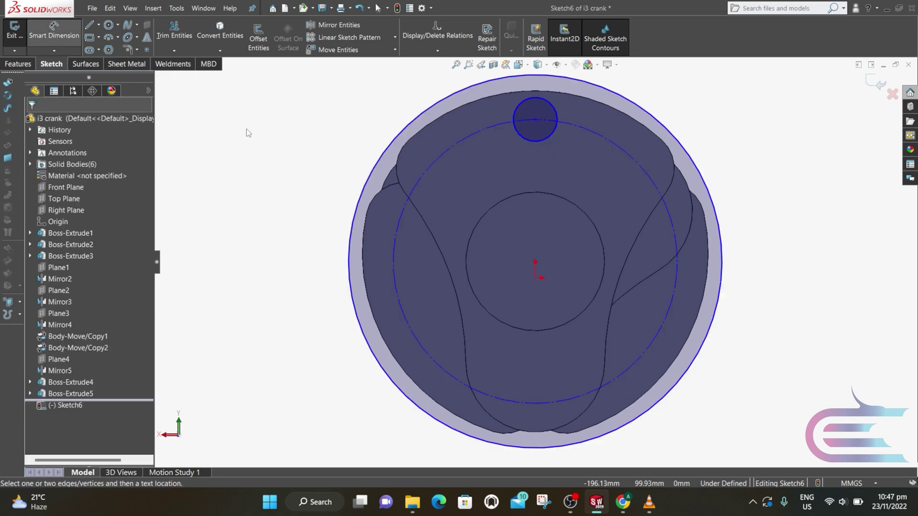
click(724, 278)
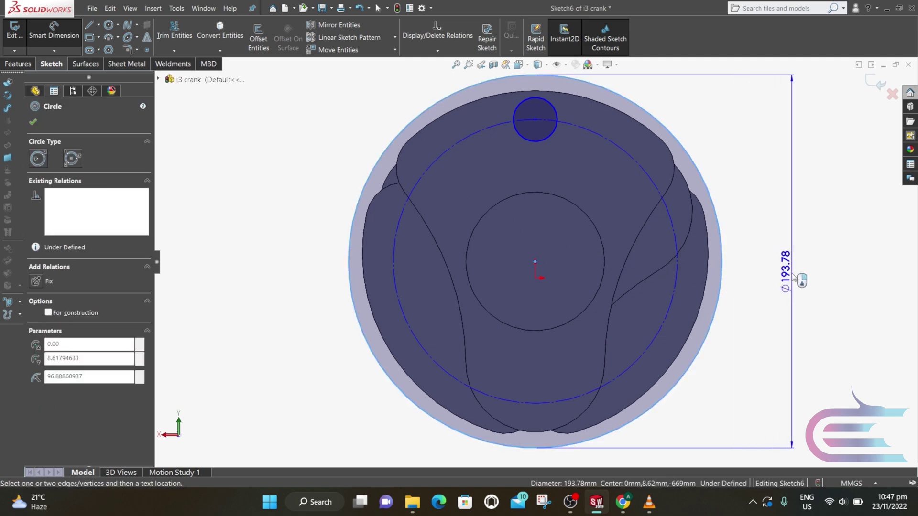
click(792, 276)
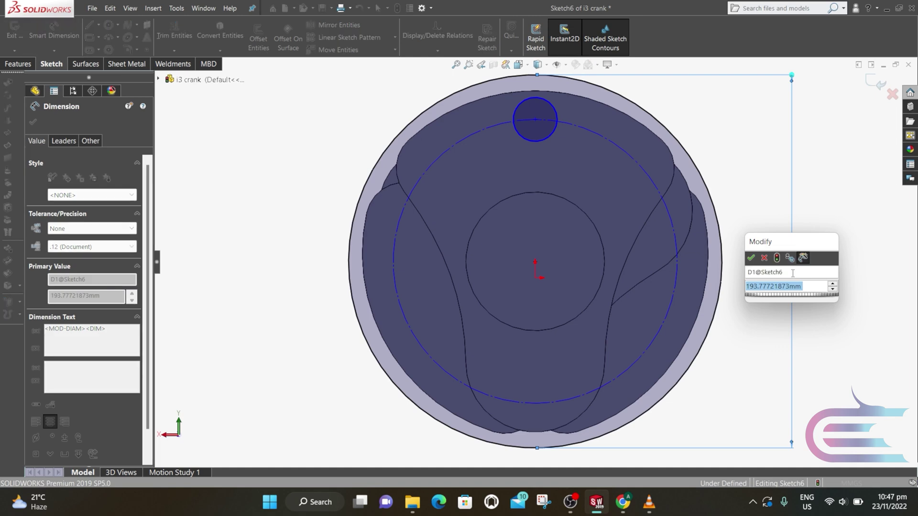
text(19)
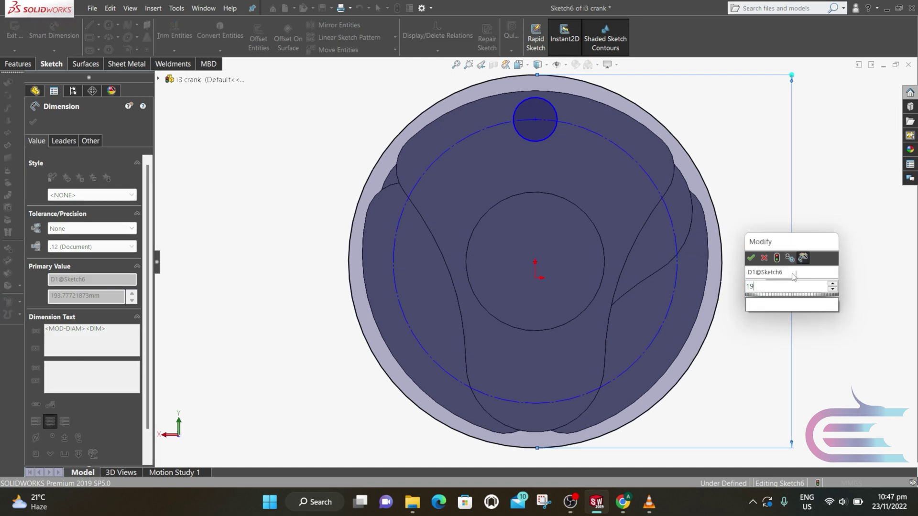
text(0)
click(751, 258)
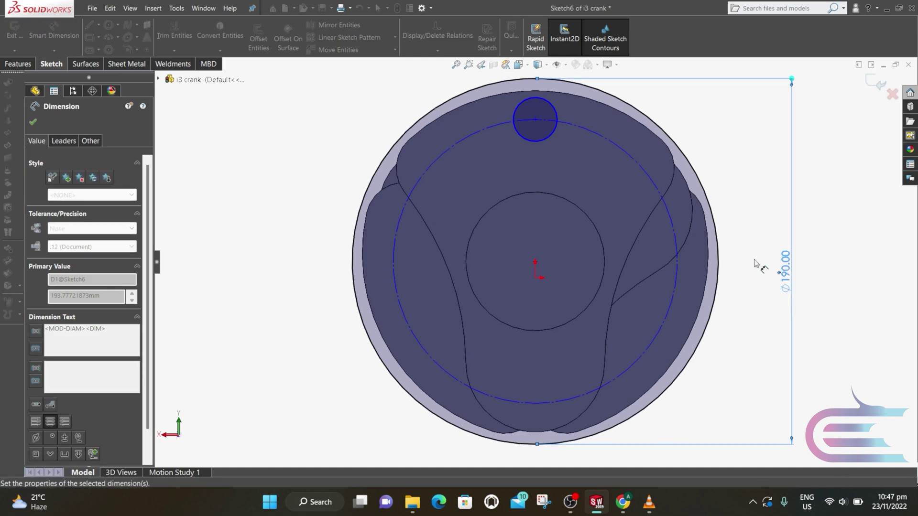
Dimension the construction circle to a diameter of 150 mm
click(684, 273)
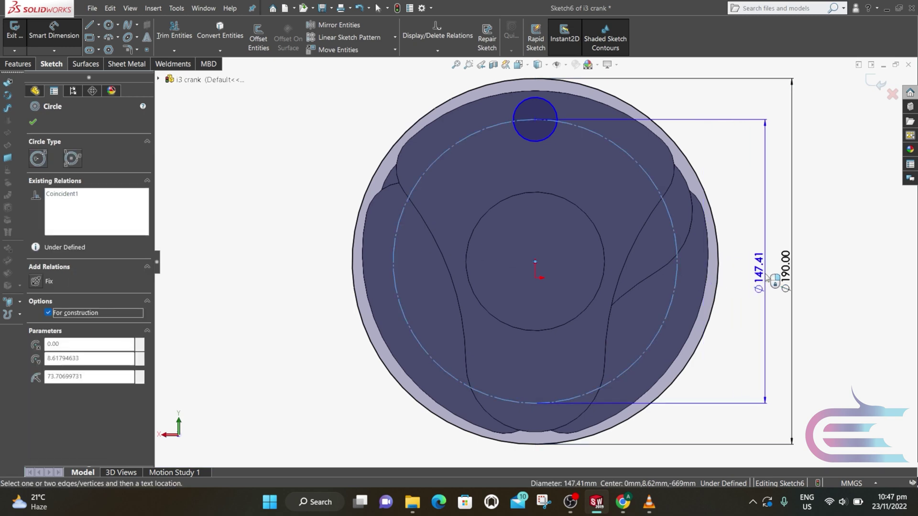
click(765, 275)
text(1)
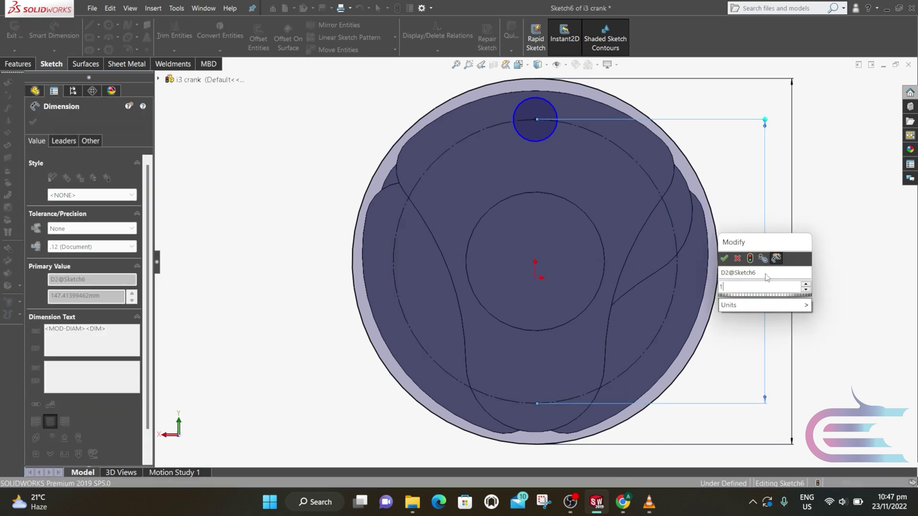
text(50)
key(Return)
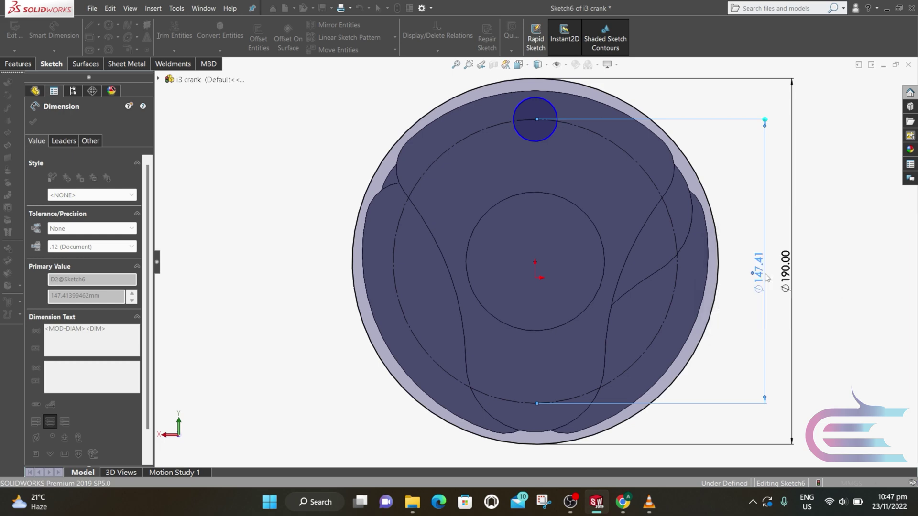
Dimension the small circle on the construction circle to a diameter of 20 mm
click(535, 139)
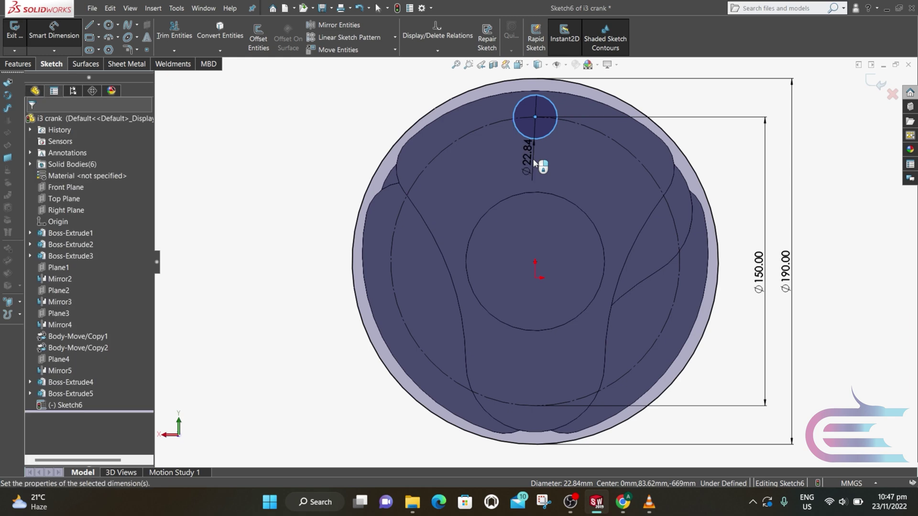
click(535, 163)
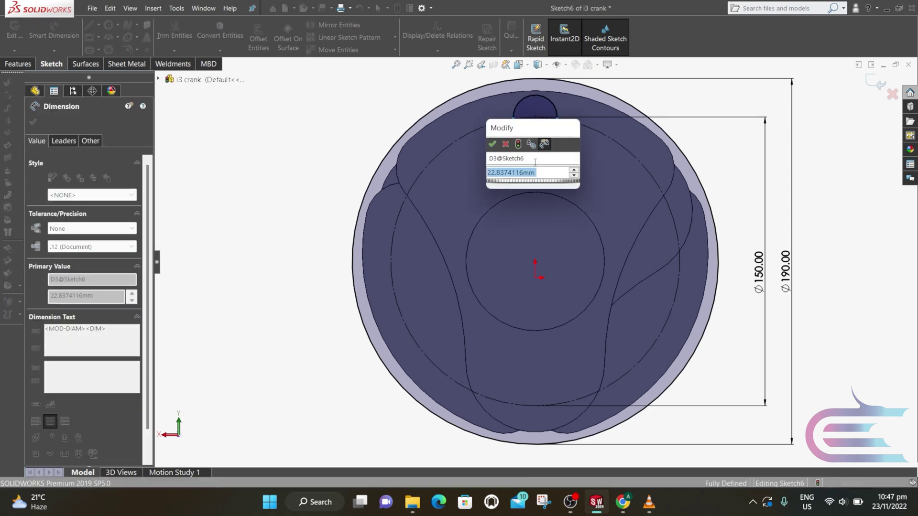
text(20)
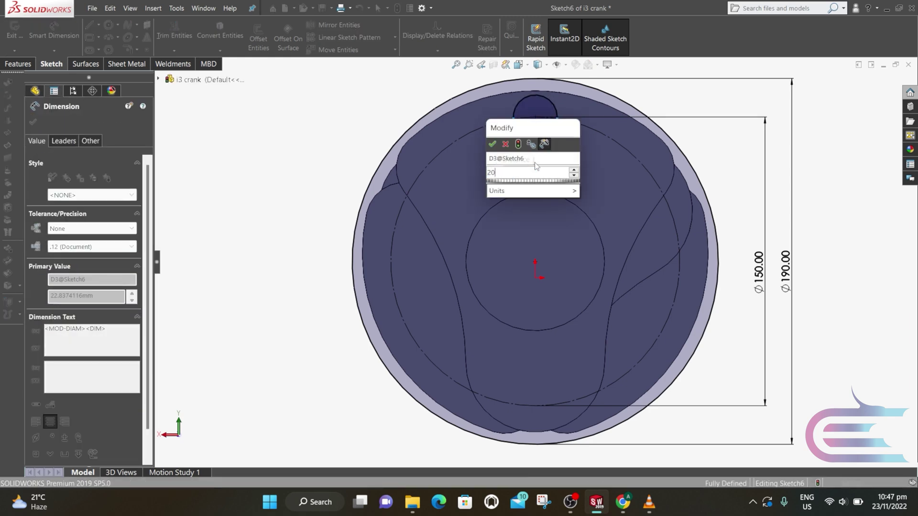
key(Return)
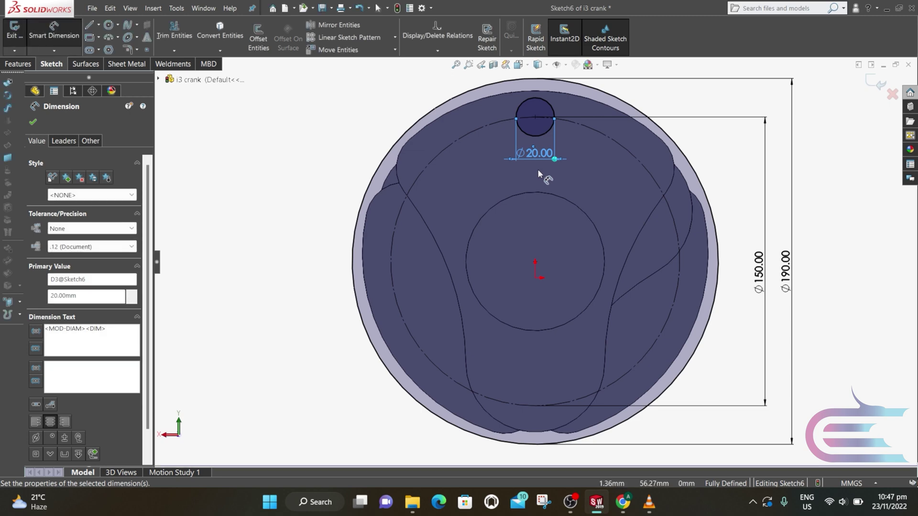
click(35, 123)
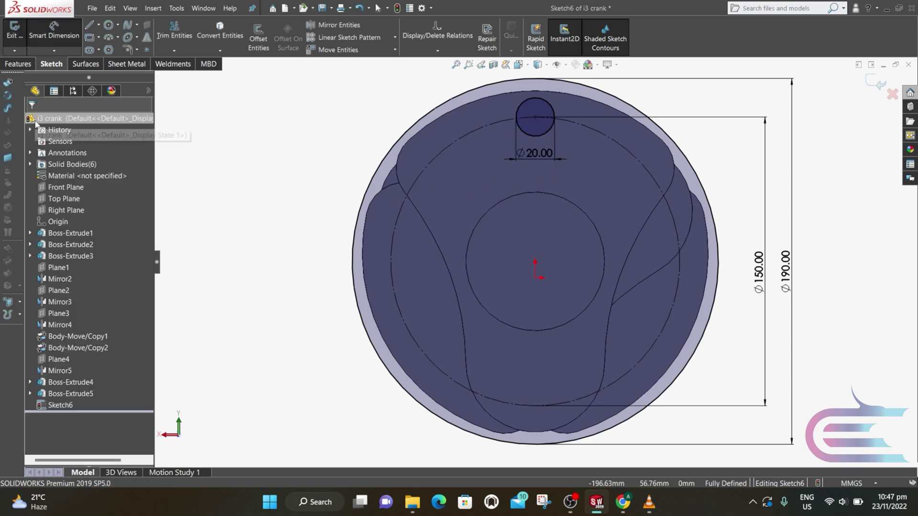
Set up a circular sketch pattern of the 20 mm circle with 8 equally spaced instances over 360 degrees
click(395, 38)
click(385, 62)
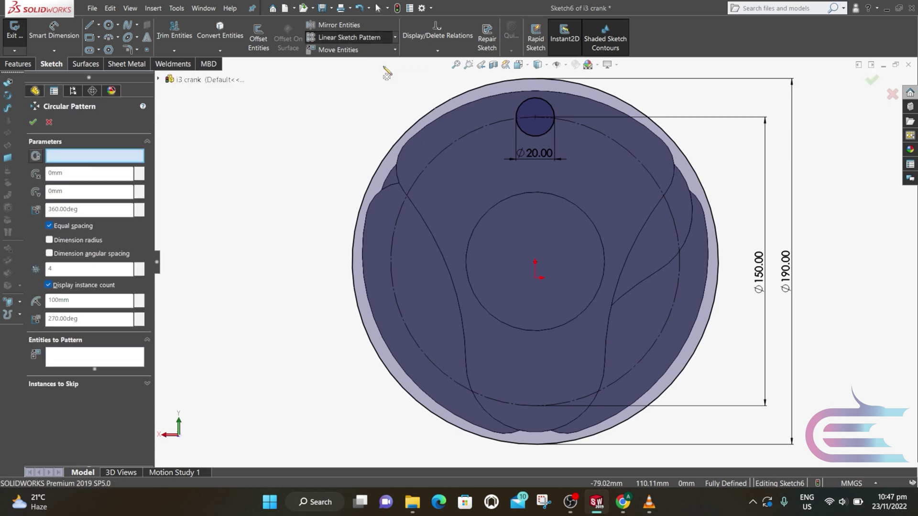
click(119, 363)
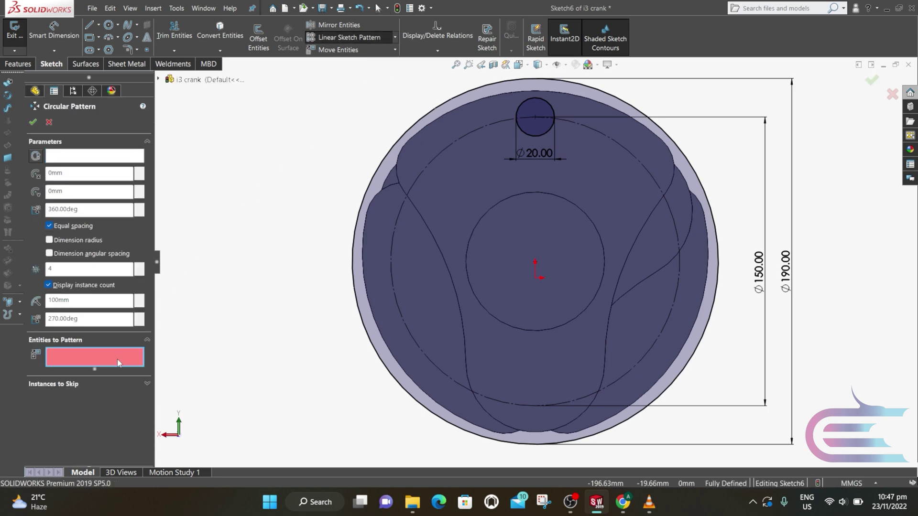
click(536, 135)
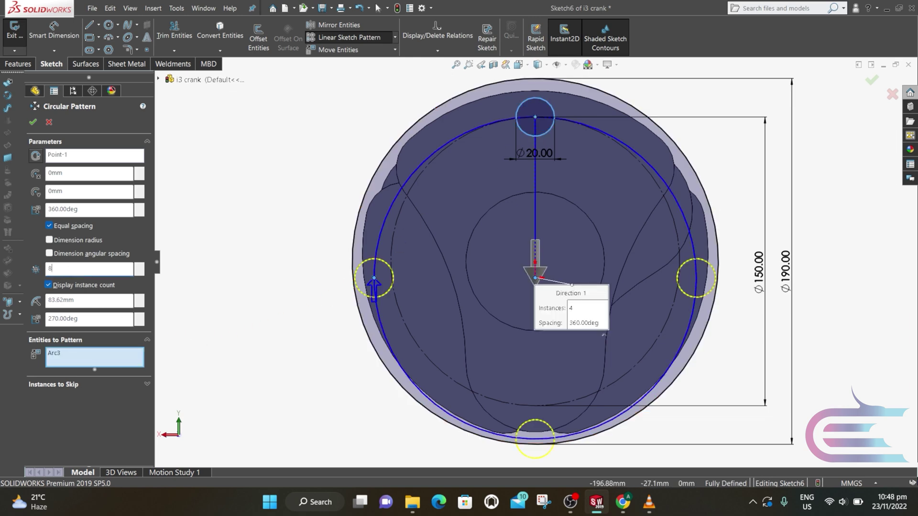
text(8)
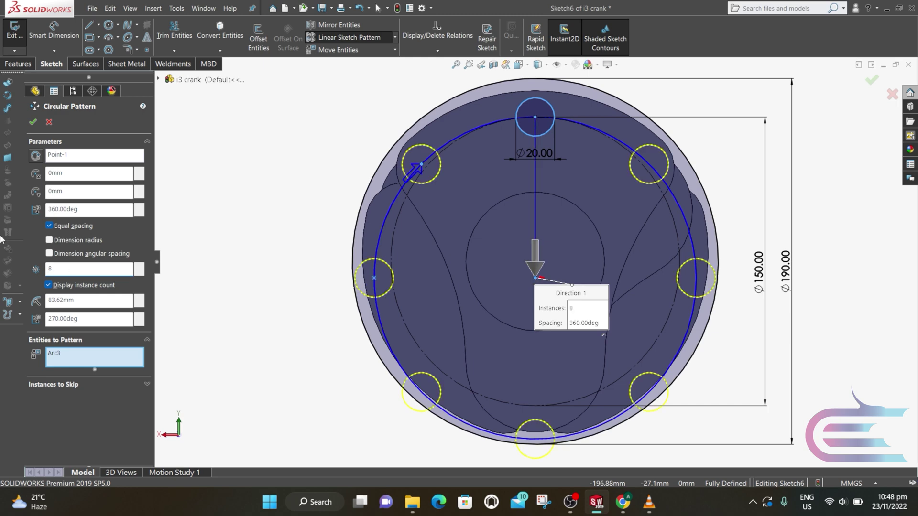
Replace the pattern's centre point with the journal's circular edge and apply the circular pattern
click(63, 159)
right_click(64, 159)
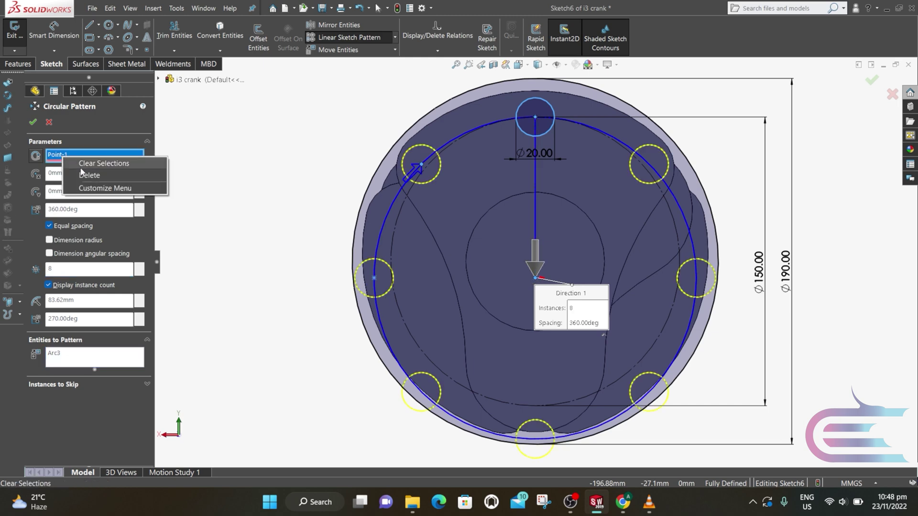
click(83, 174)
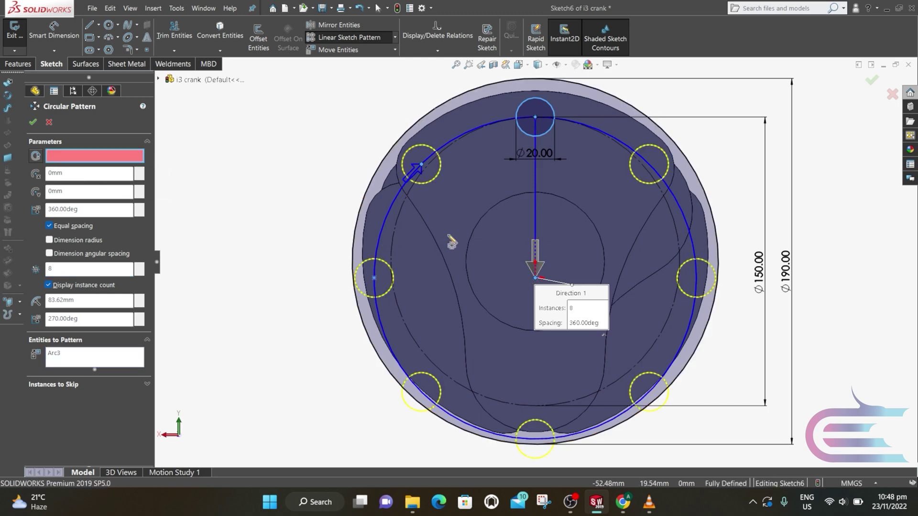
click(479, 221)
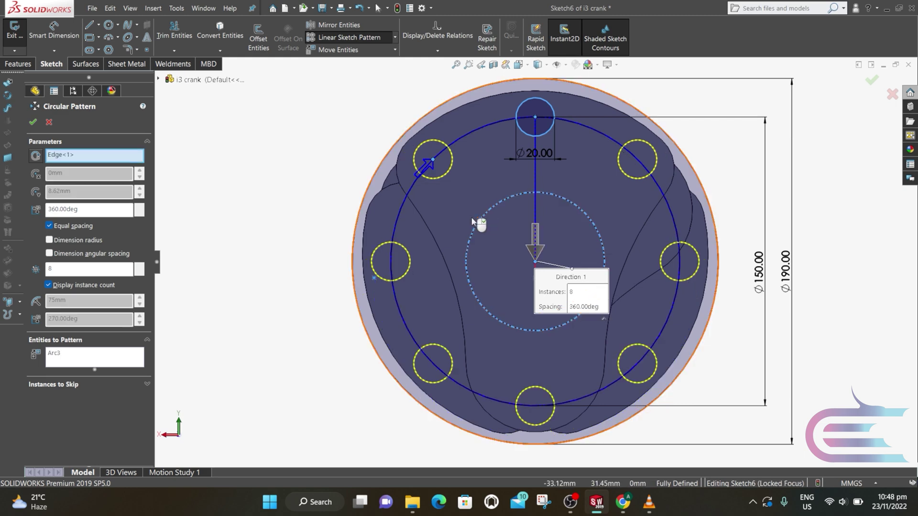
click(33, 123)
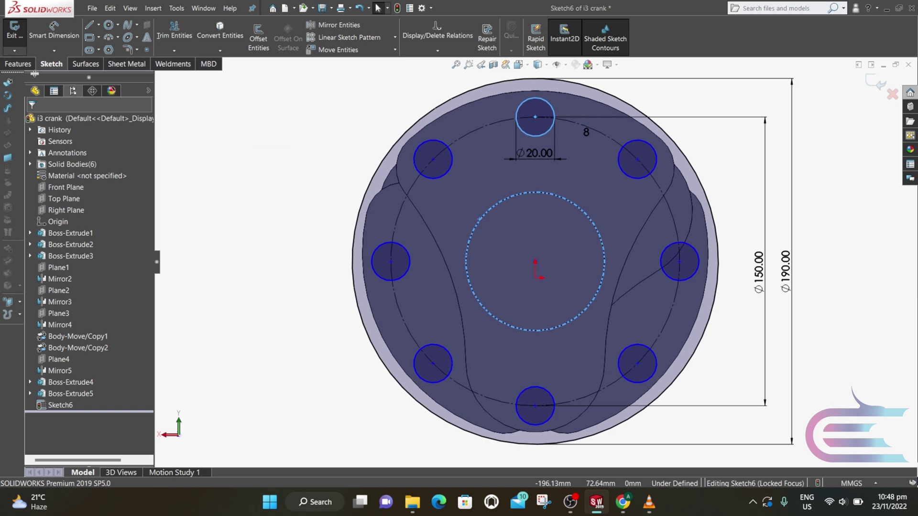
Extrude the flange sketch with its eight bolt holes 22 mm outward from the crankshaft's end, with results merged
click(19, 64)
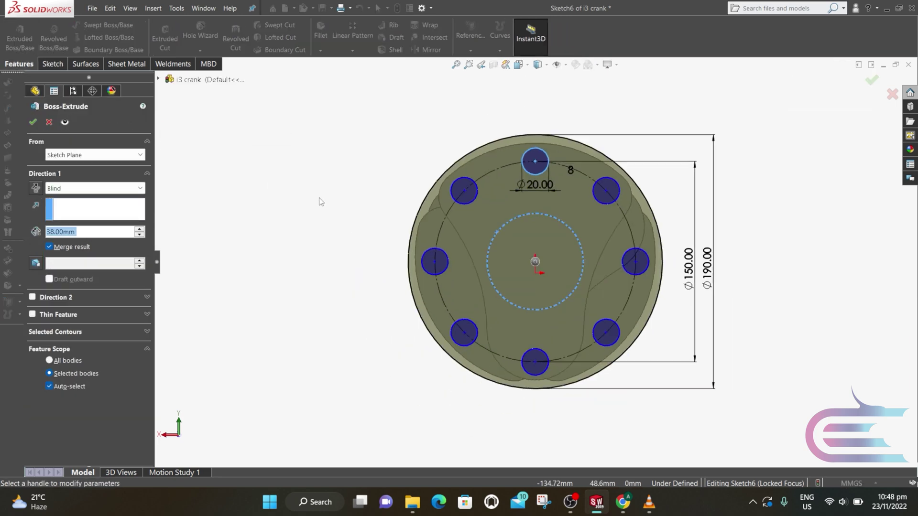
middle_drag(339, 208, 789, 305)
scroll(789, 305, down, 2)
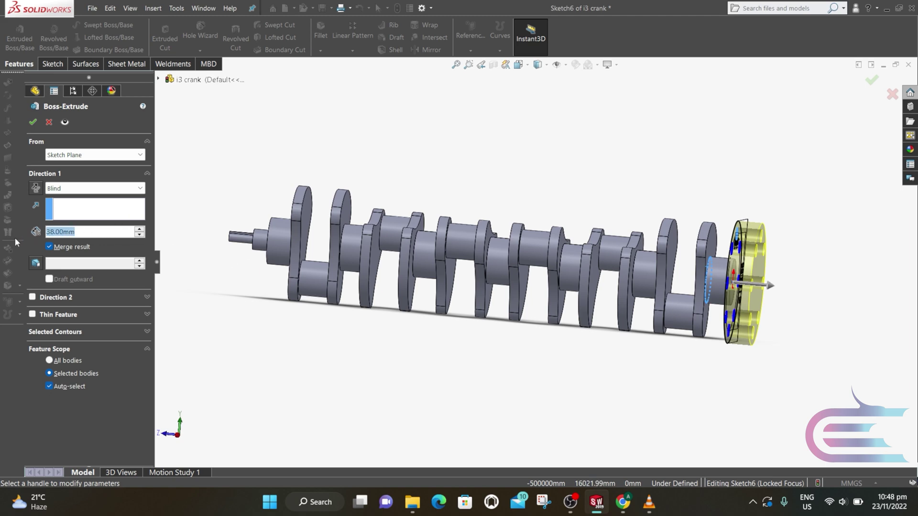
text(22)
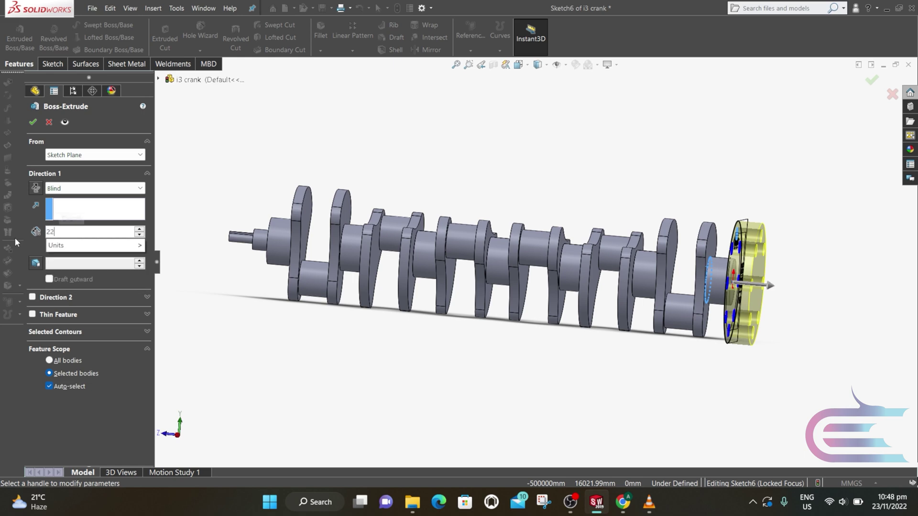
key(Return)
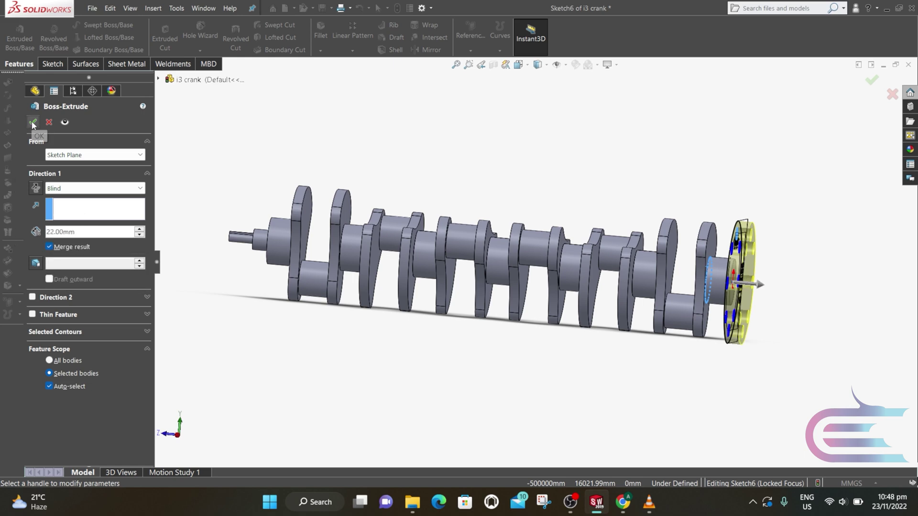
click(32, 122)
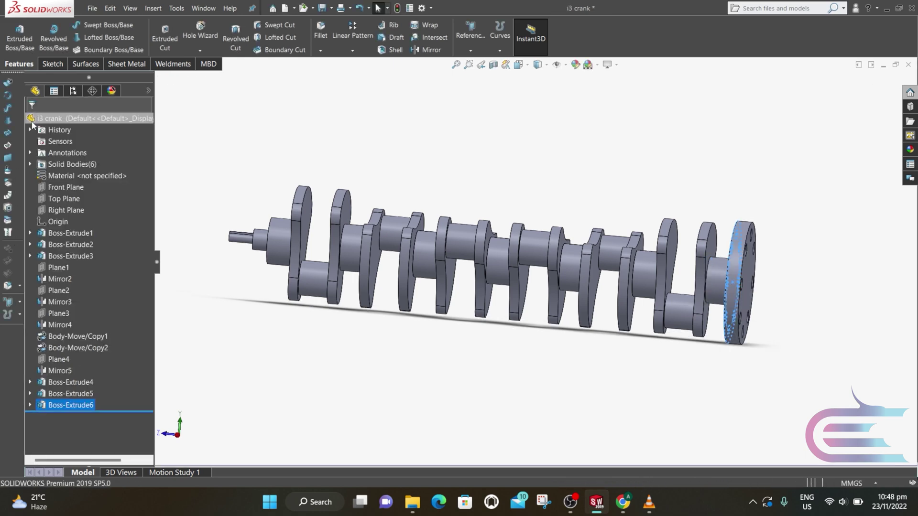
click(255, 150)
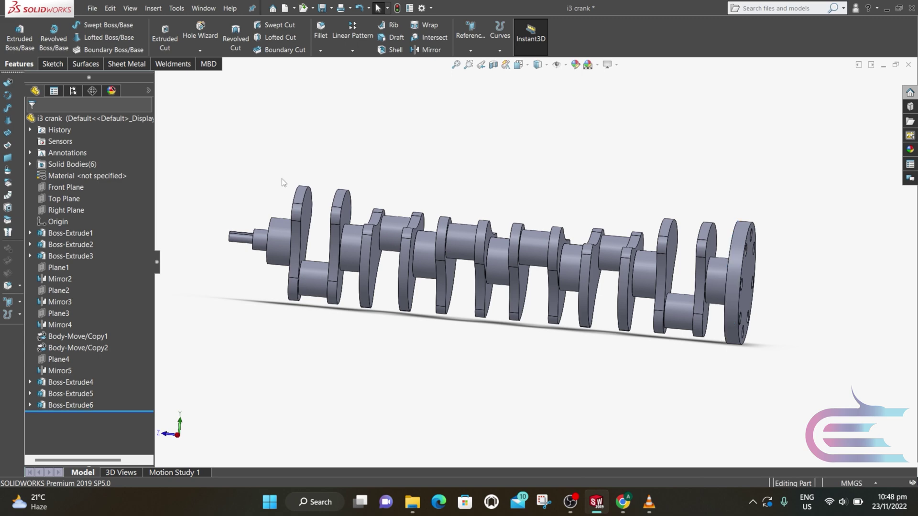
Combine all six solid bodies of the crankshaft into one body with the Add operation
middle_drag(283, 180, 289, 211)
scroll(282, 207, down, 2)
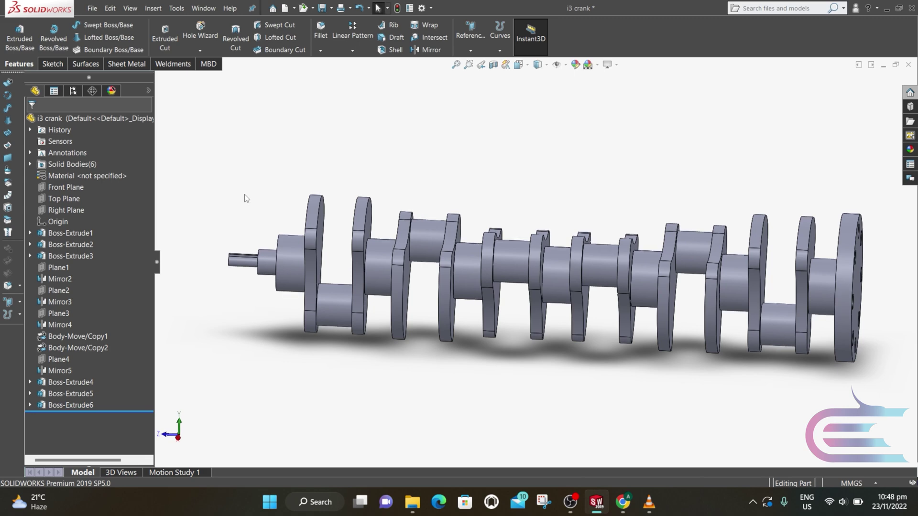
click(153, 9)
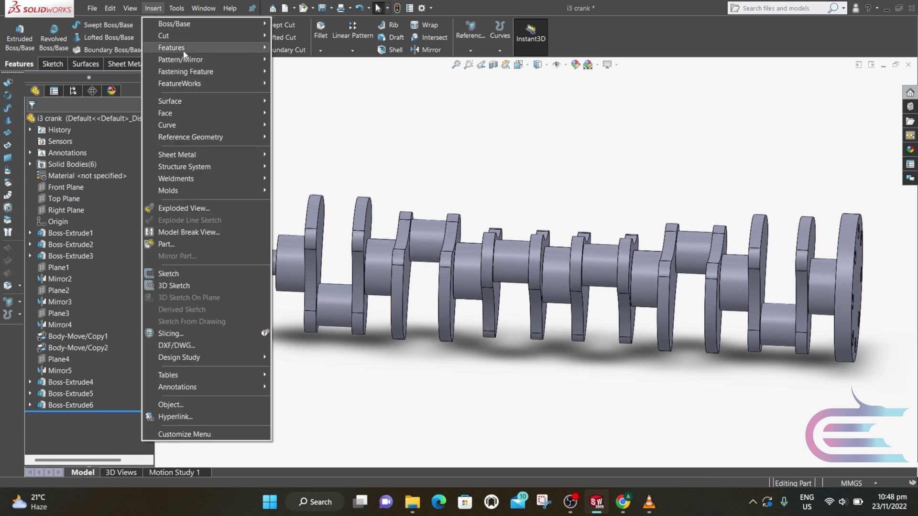
mouse_move(223, 57)
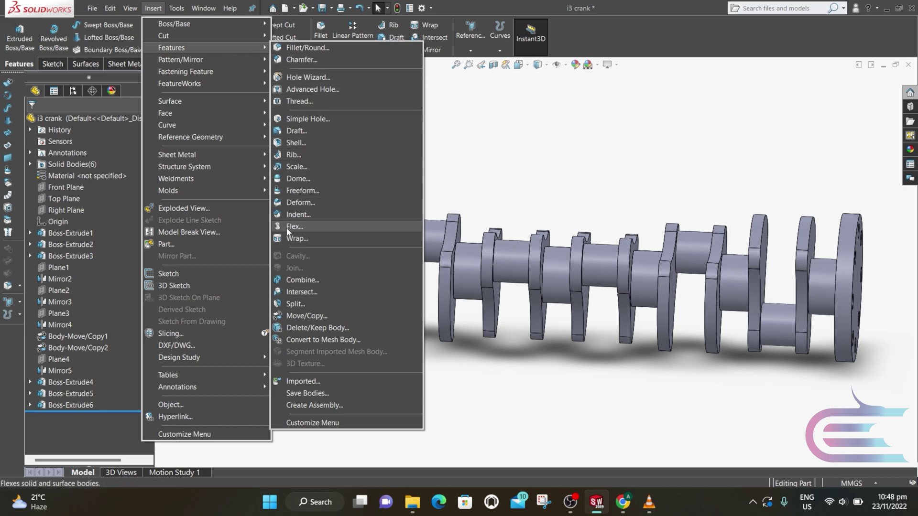
click(303, 281)
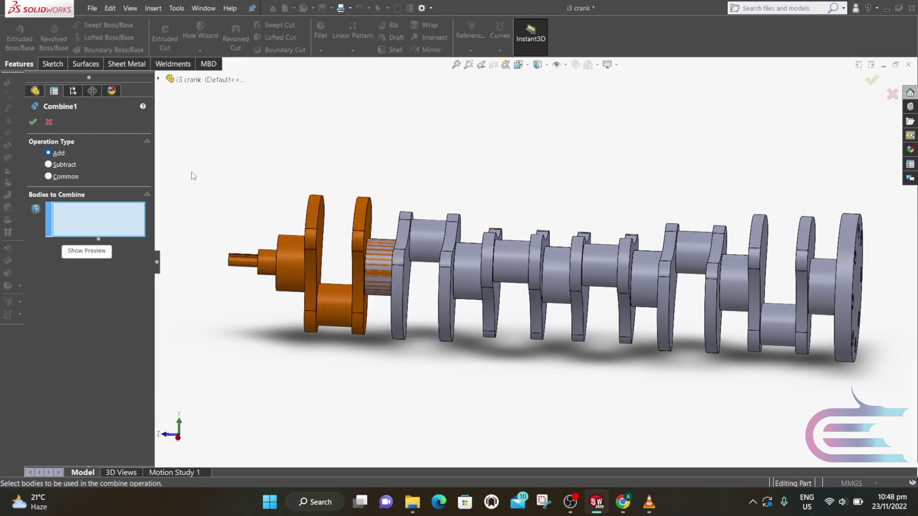
drag(236, 258, 883, 414)
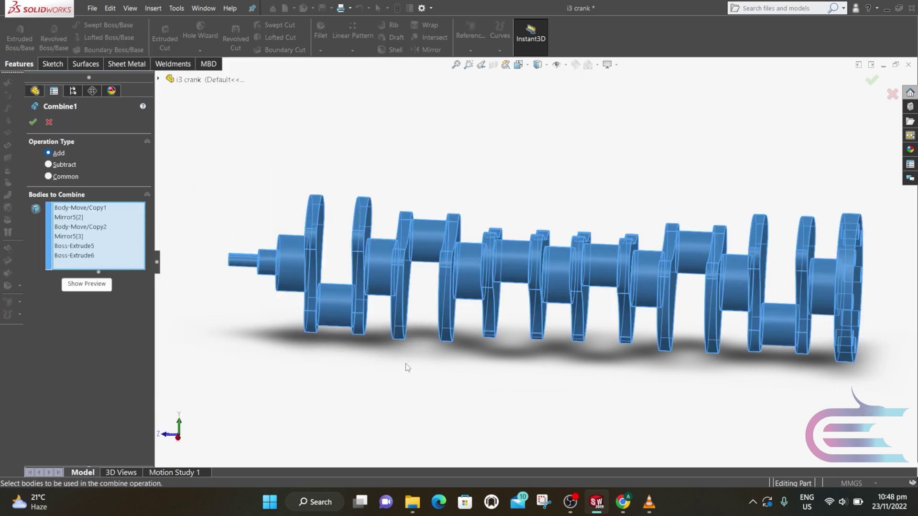
click(34, 124)
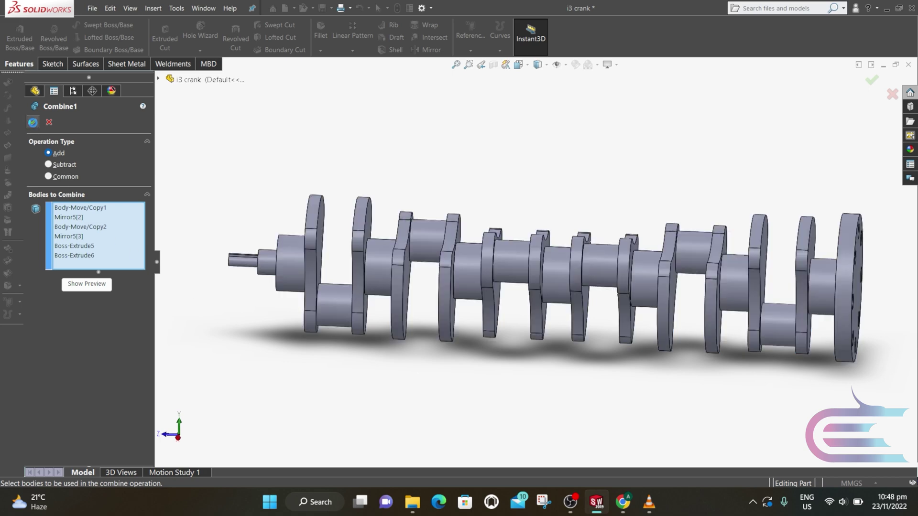